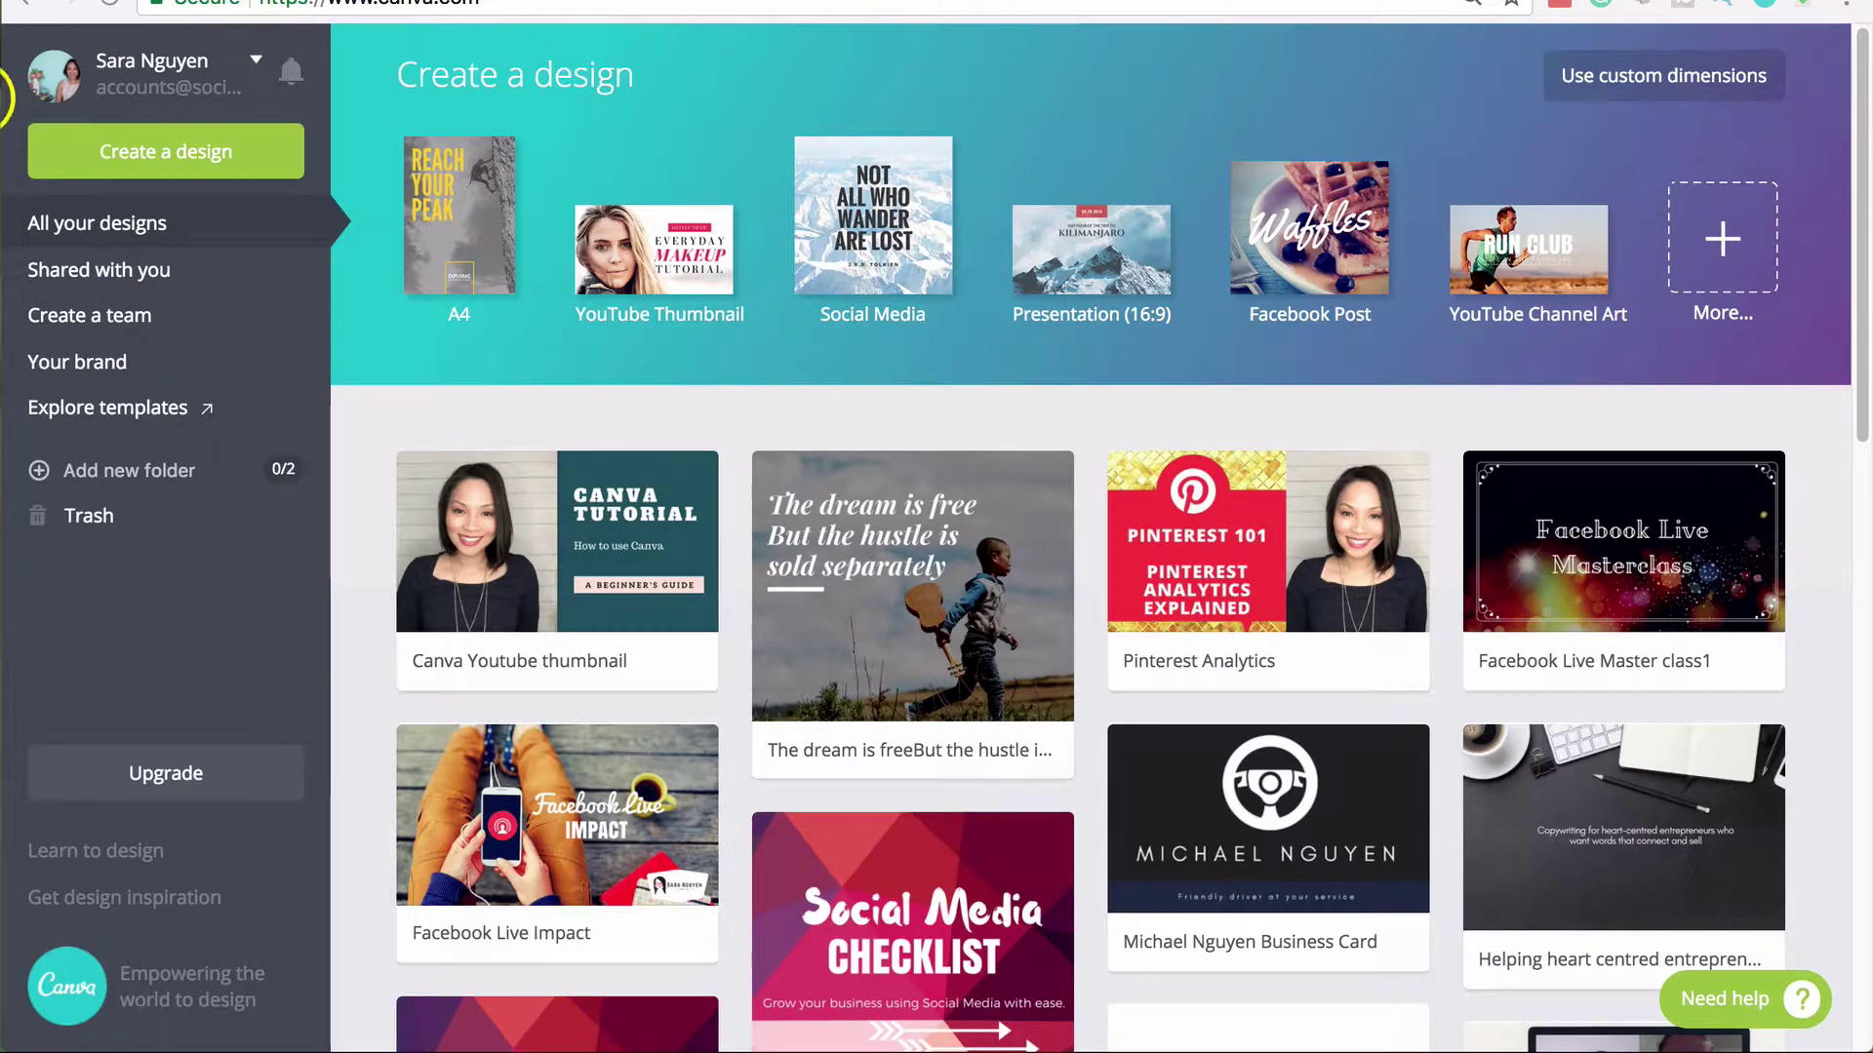
- From the account menu's Upgrade option, start the free 30-day Canva for Work trial
{"action": "left_click", "coordinate": [256, 64]}
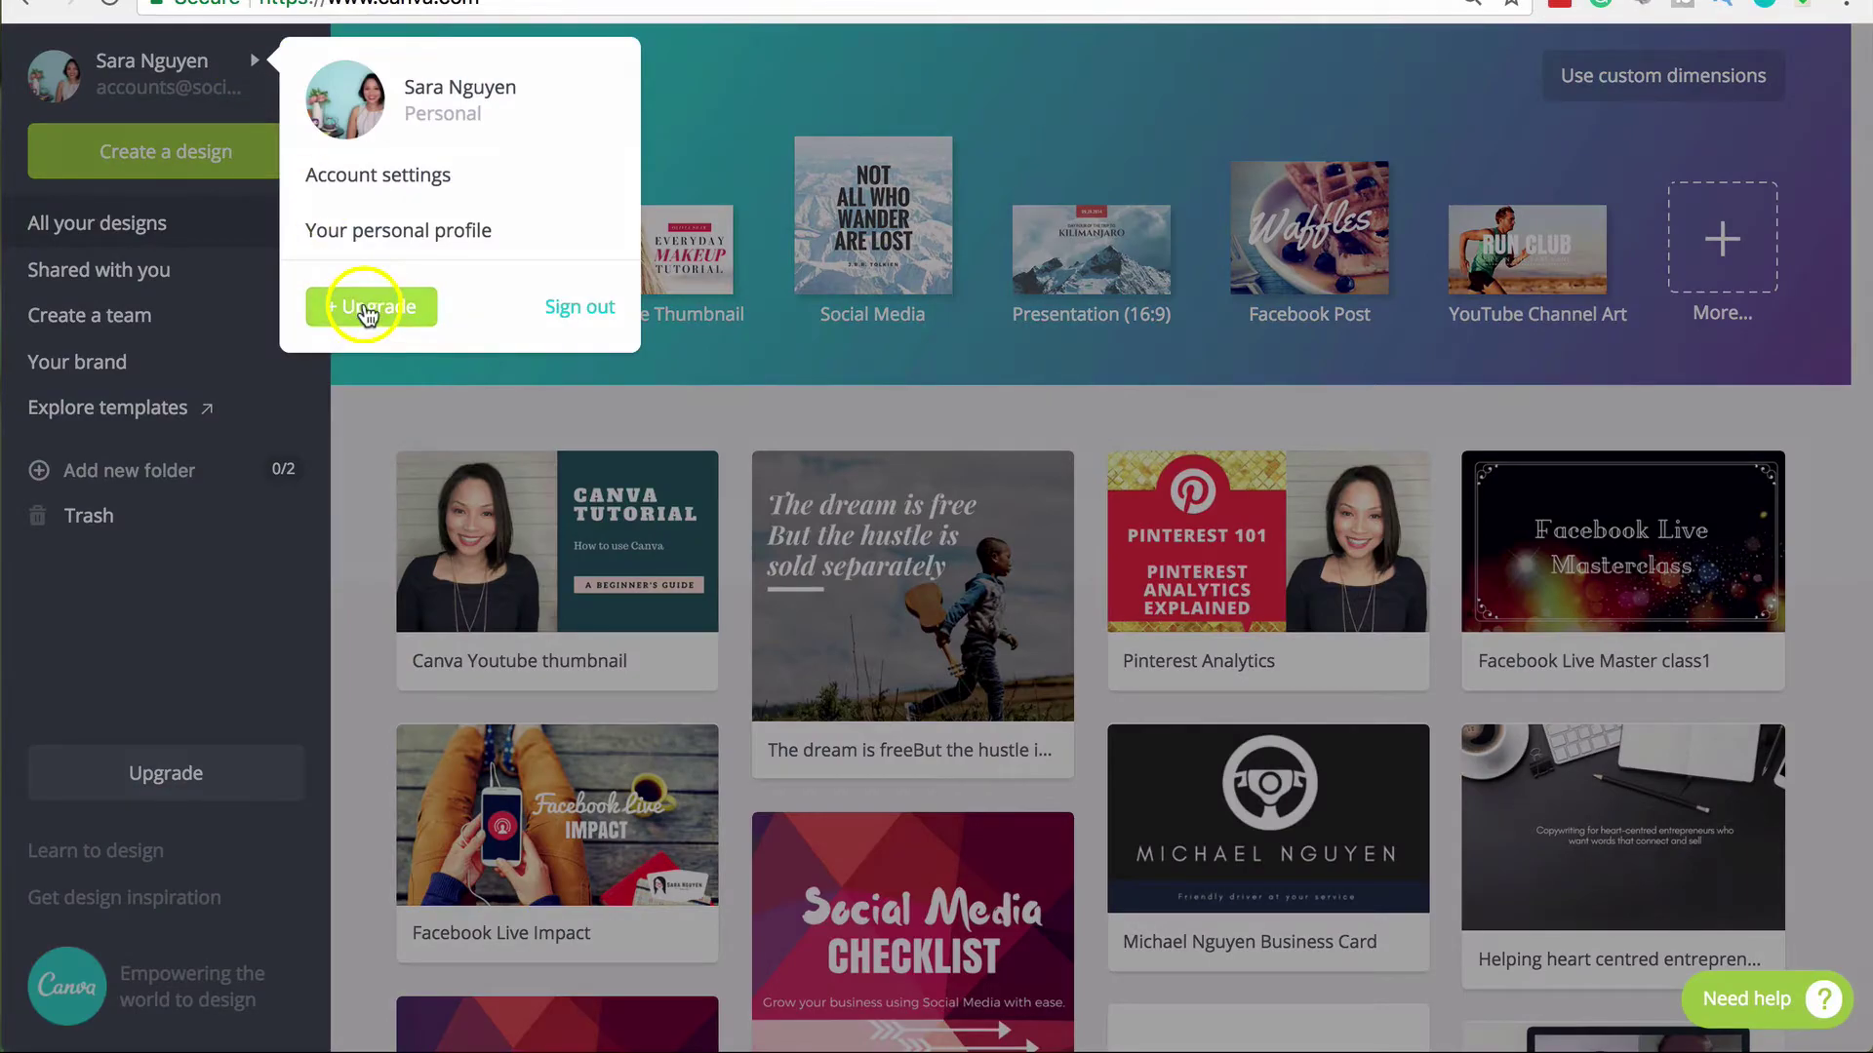
{"action": "left_click", "coordinate": [367, 308]}
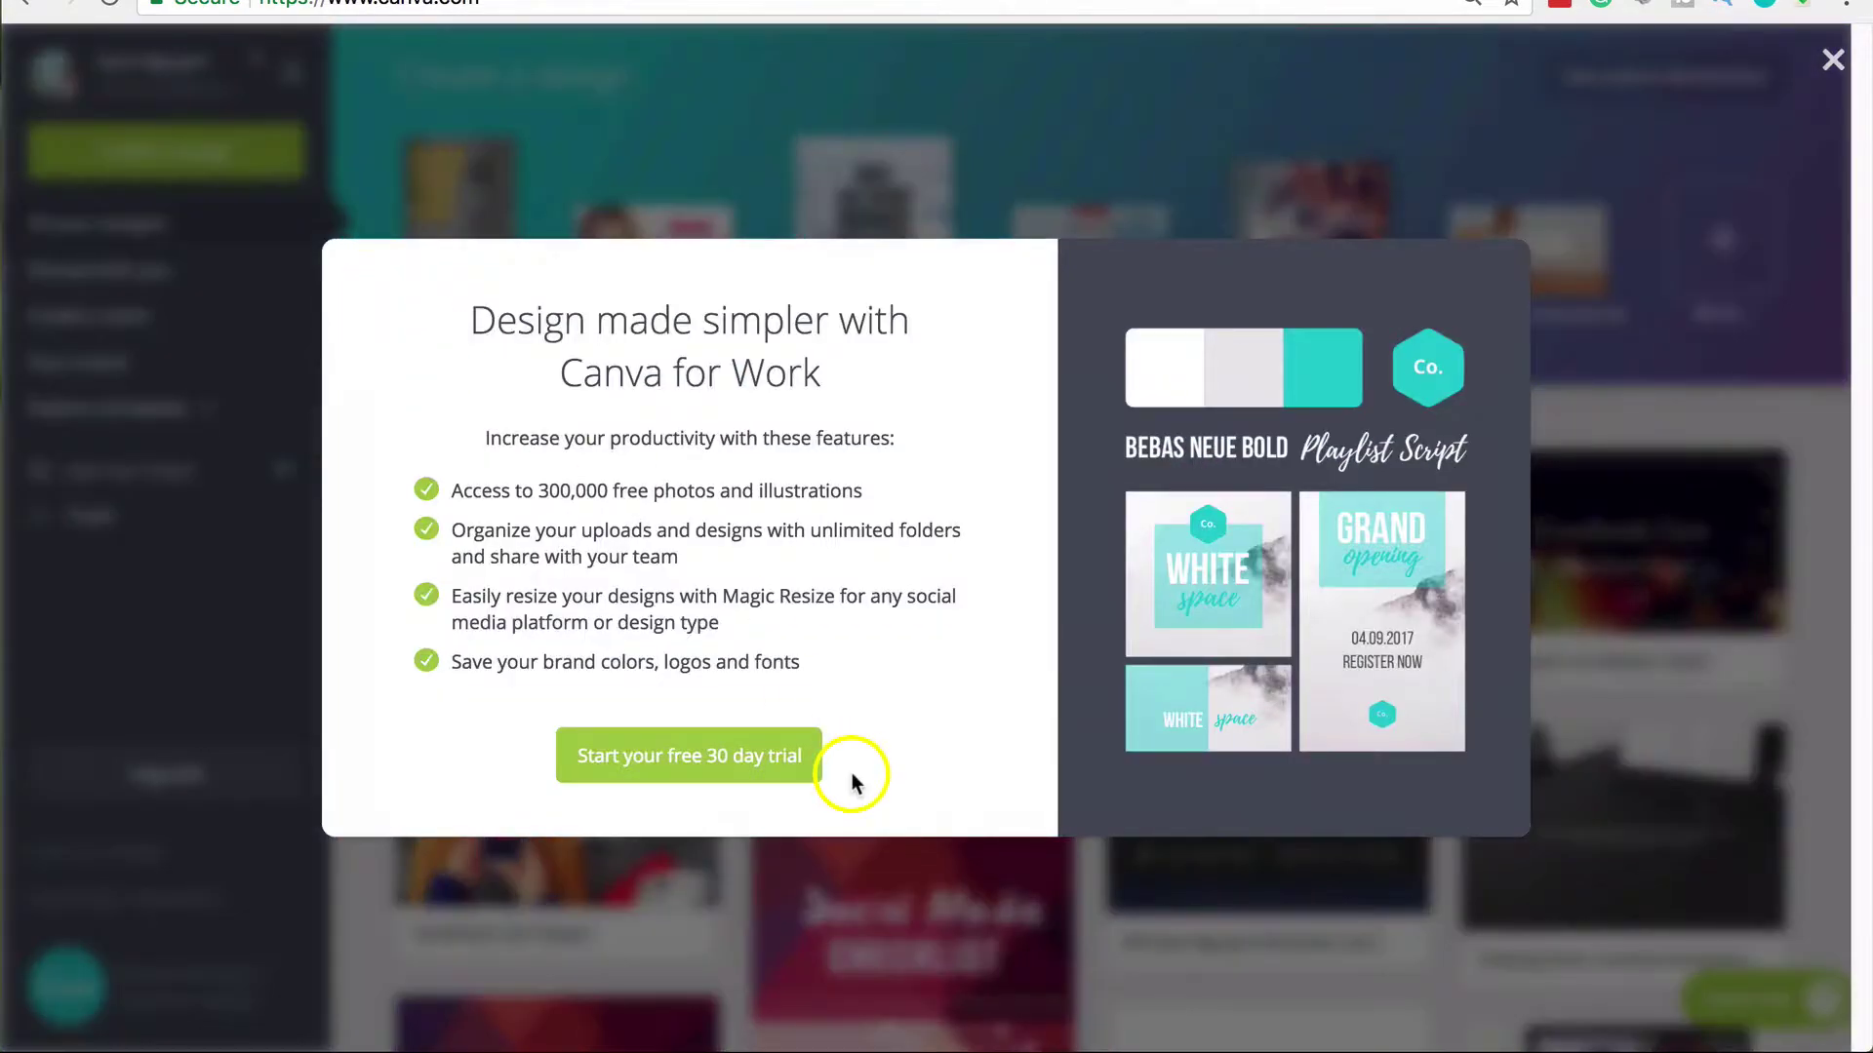
{"action": "left_click", "coordinate": [716, 772]}
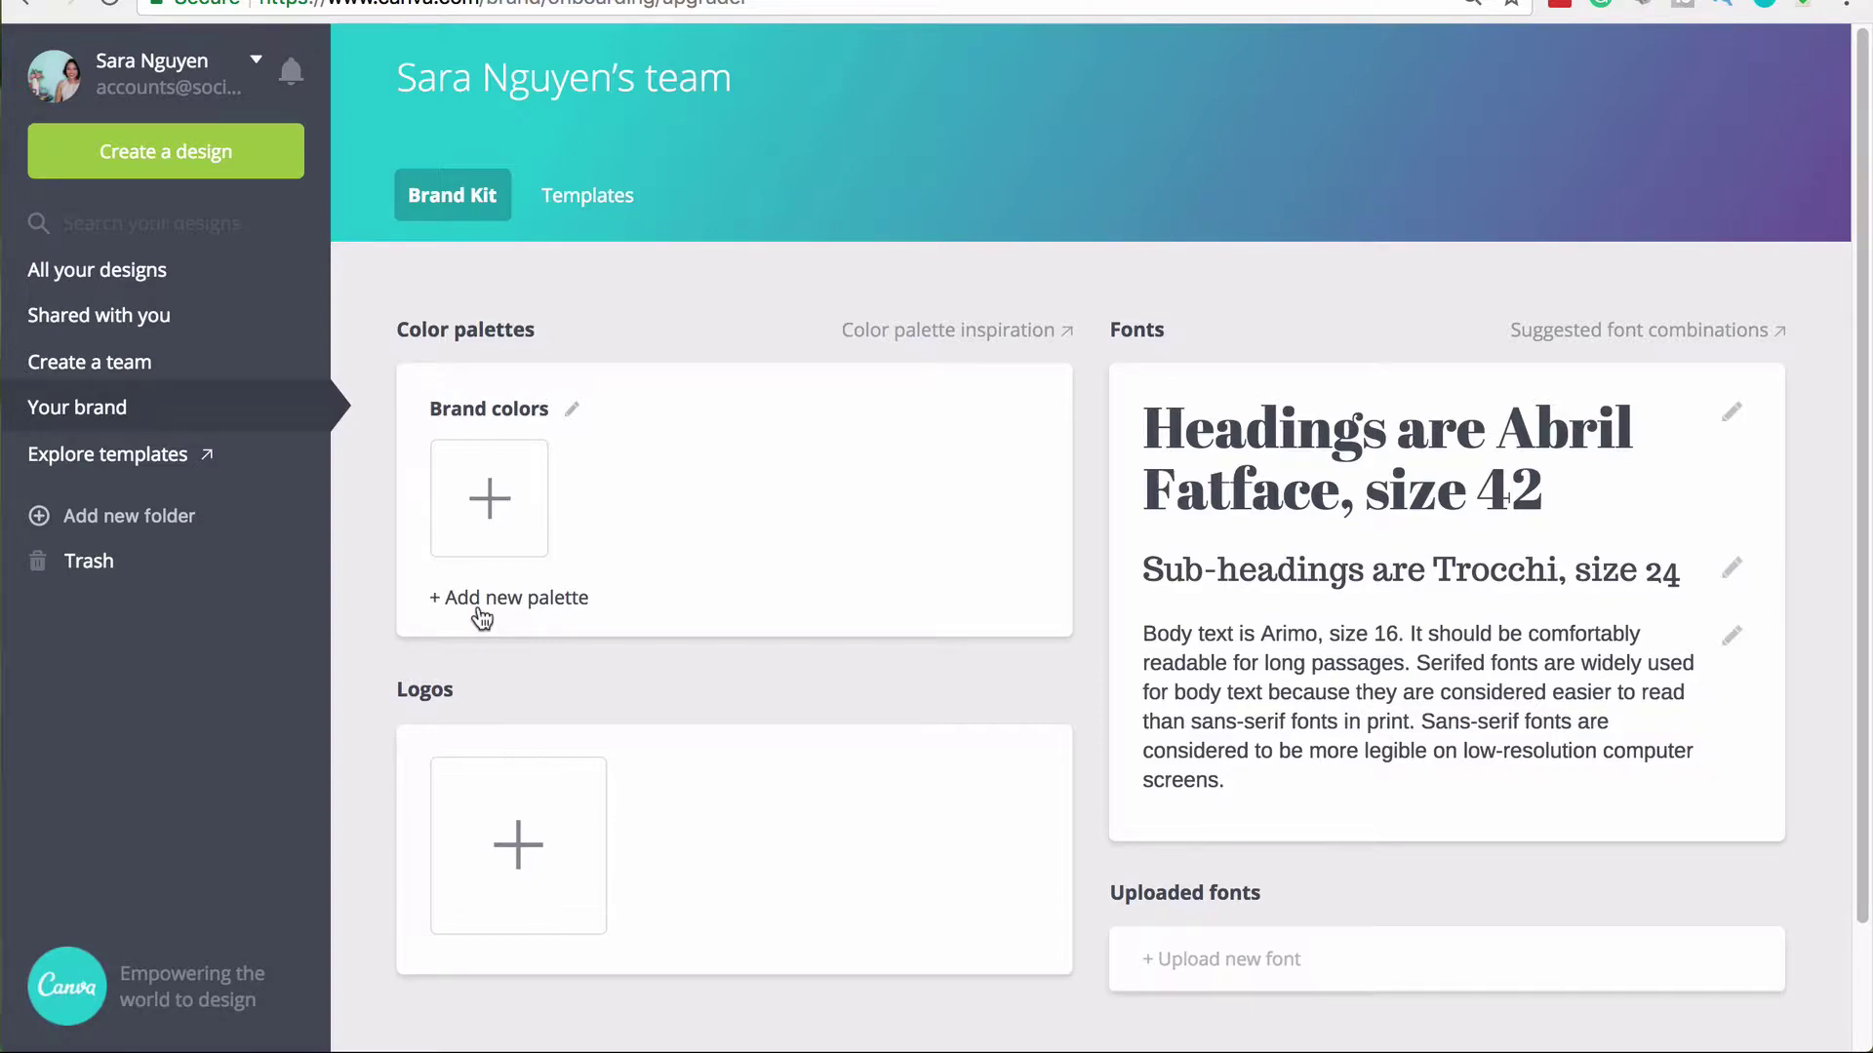
- Build the first brand colour palette with teal, purple and light blue swatches
{"action": "left_click", "coordinate": [485, 537]}
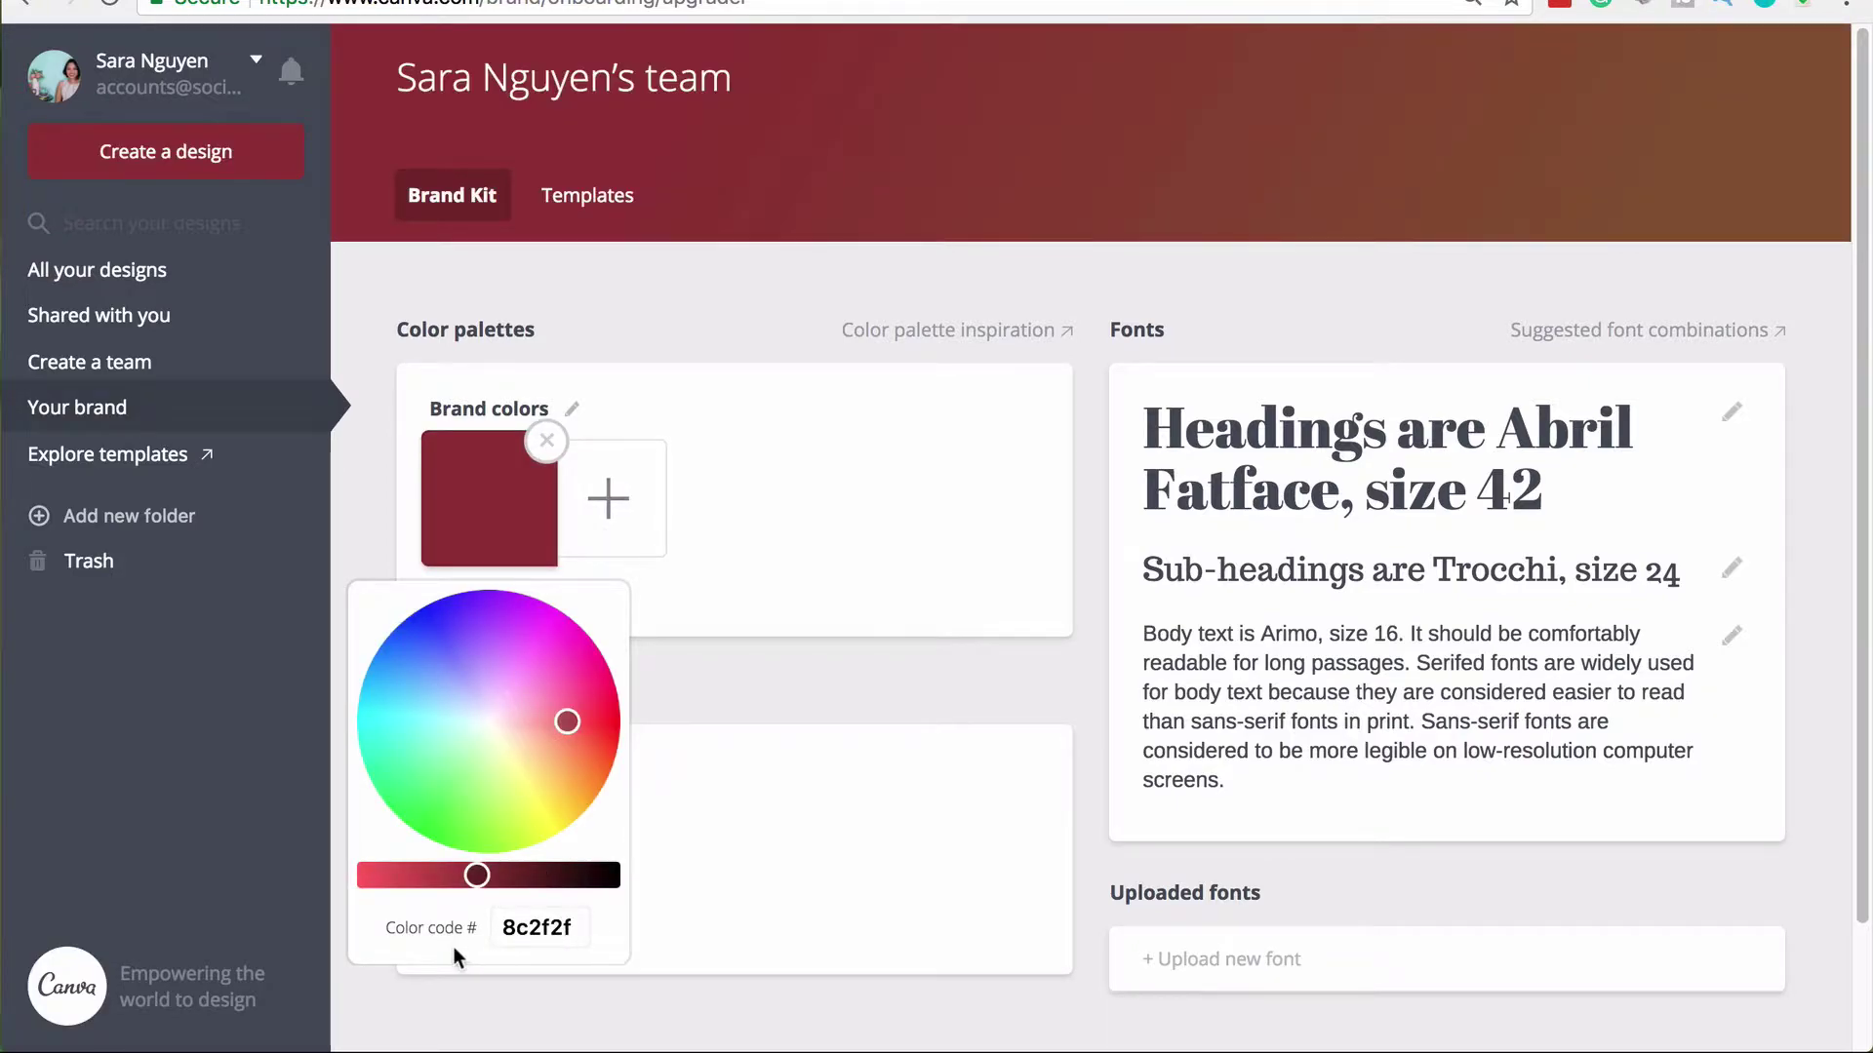
{"action": "left_click", "coordinate": [458, 783]}
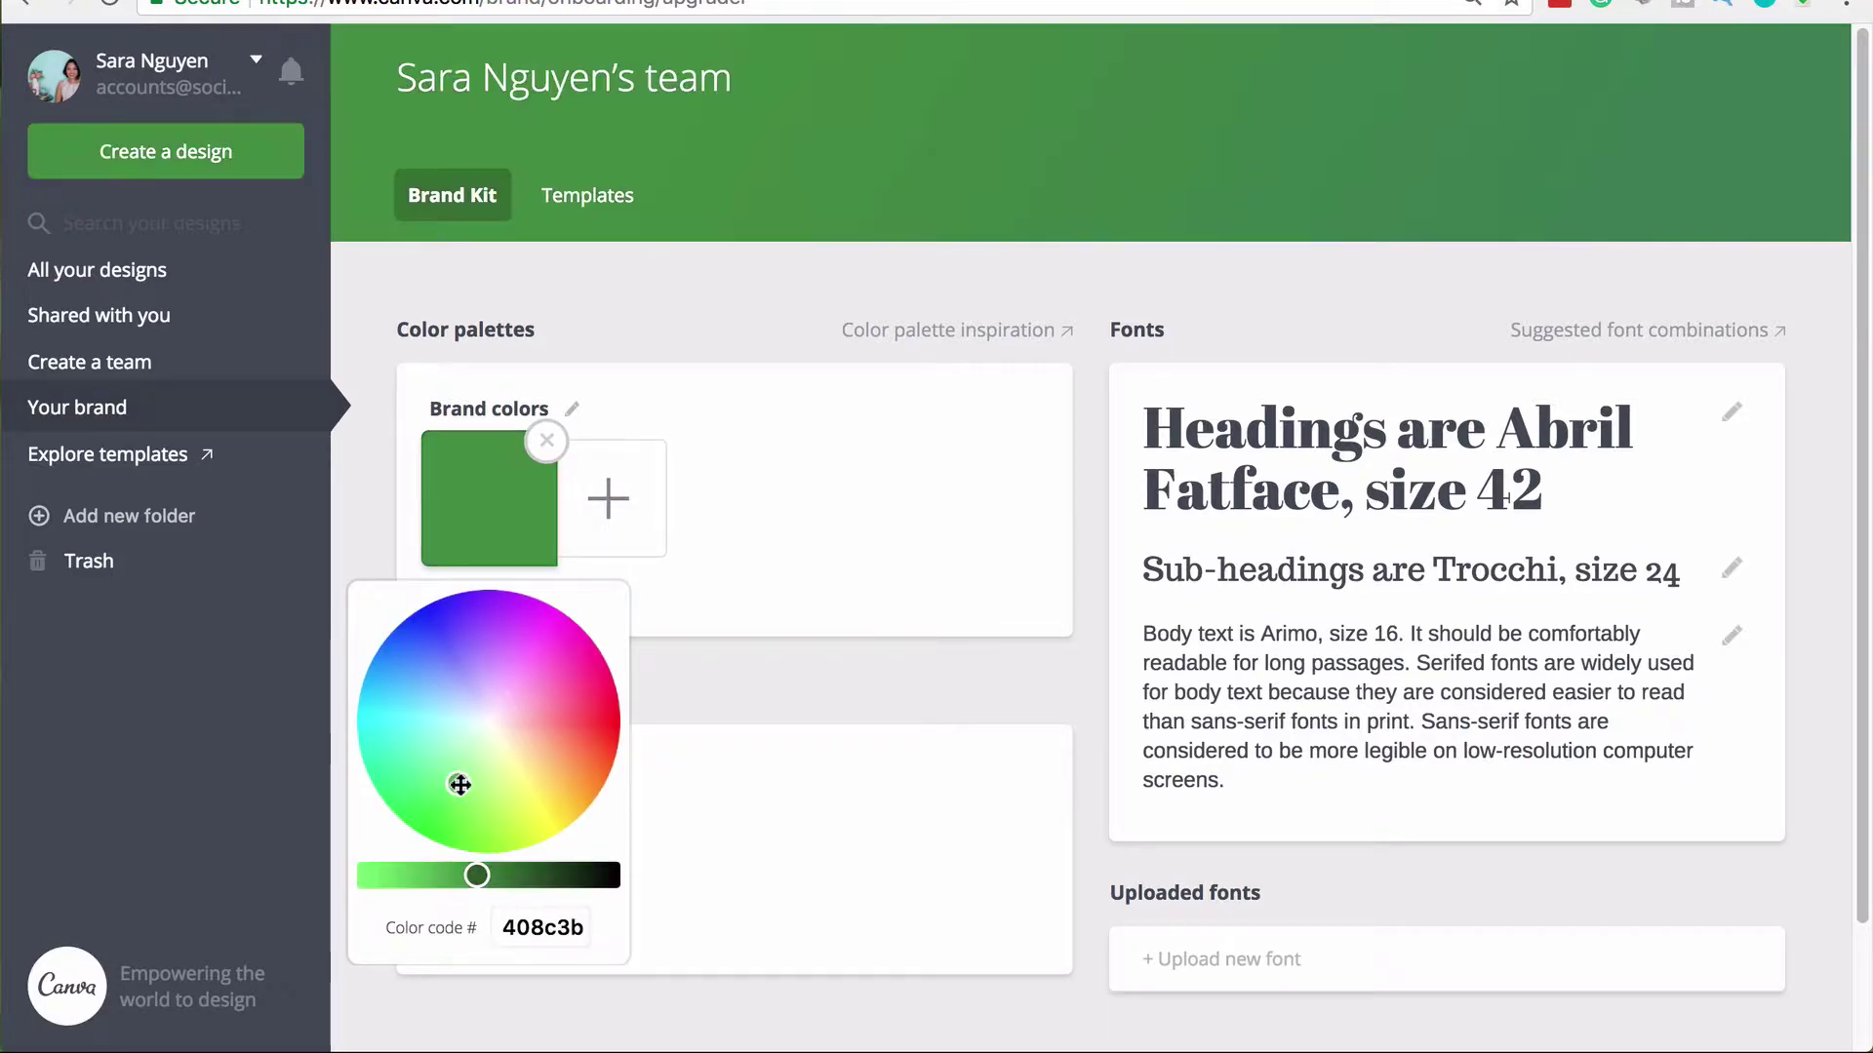
{"action": "left_click", "coordinate": [401, 734]}
{"action": "left_click", "coordinate": [728, 661]}
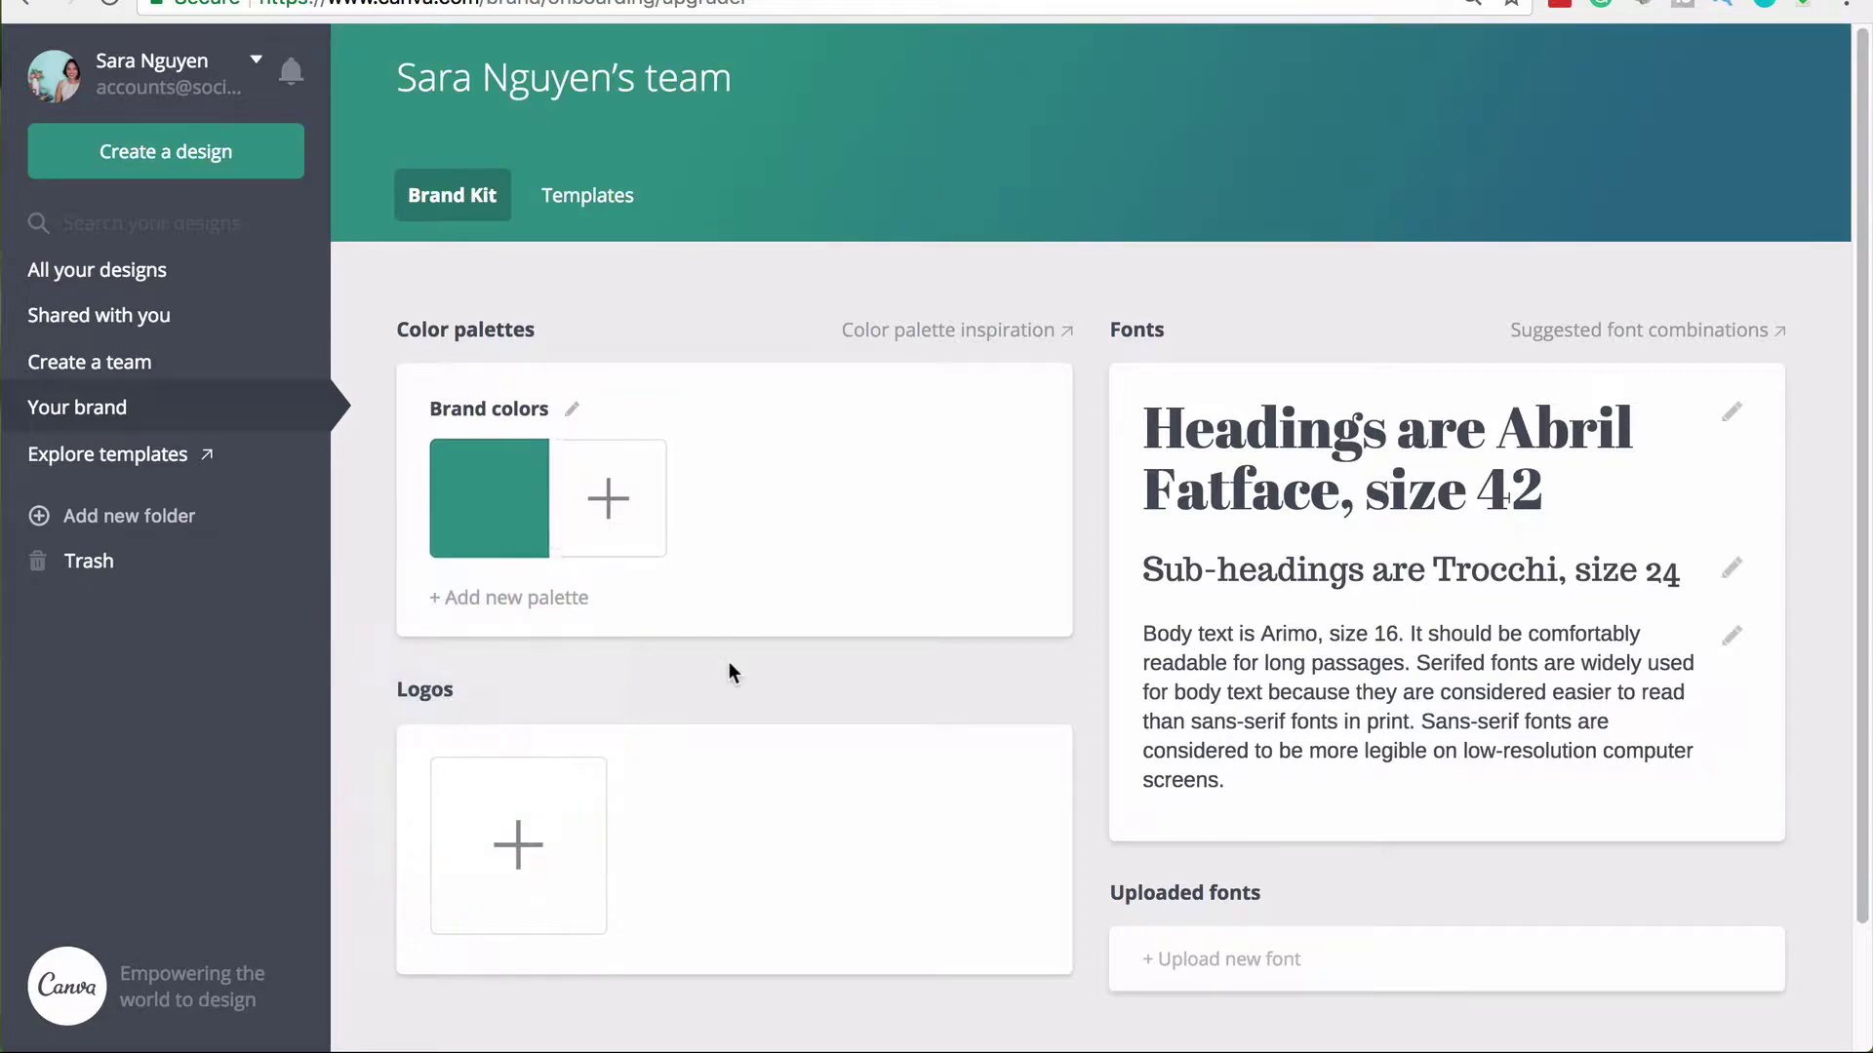
{"action": "left_click", "coordinate": [610, 499]}
{"action": "left_click", "coordinate": [653, 650]}
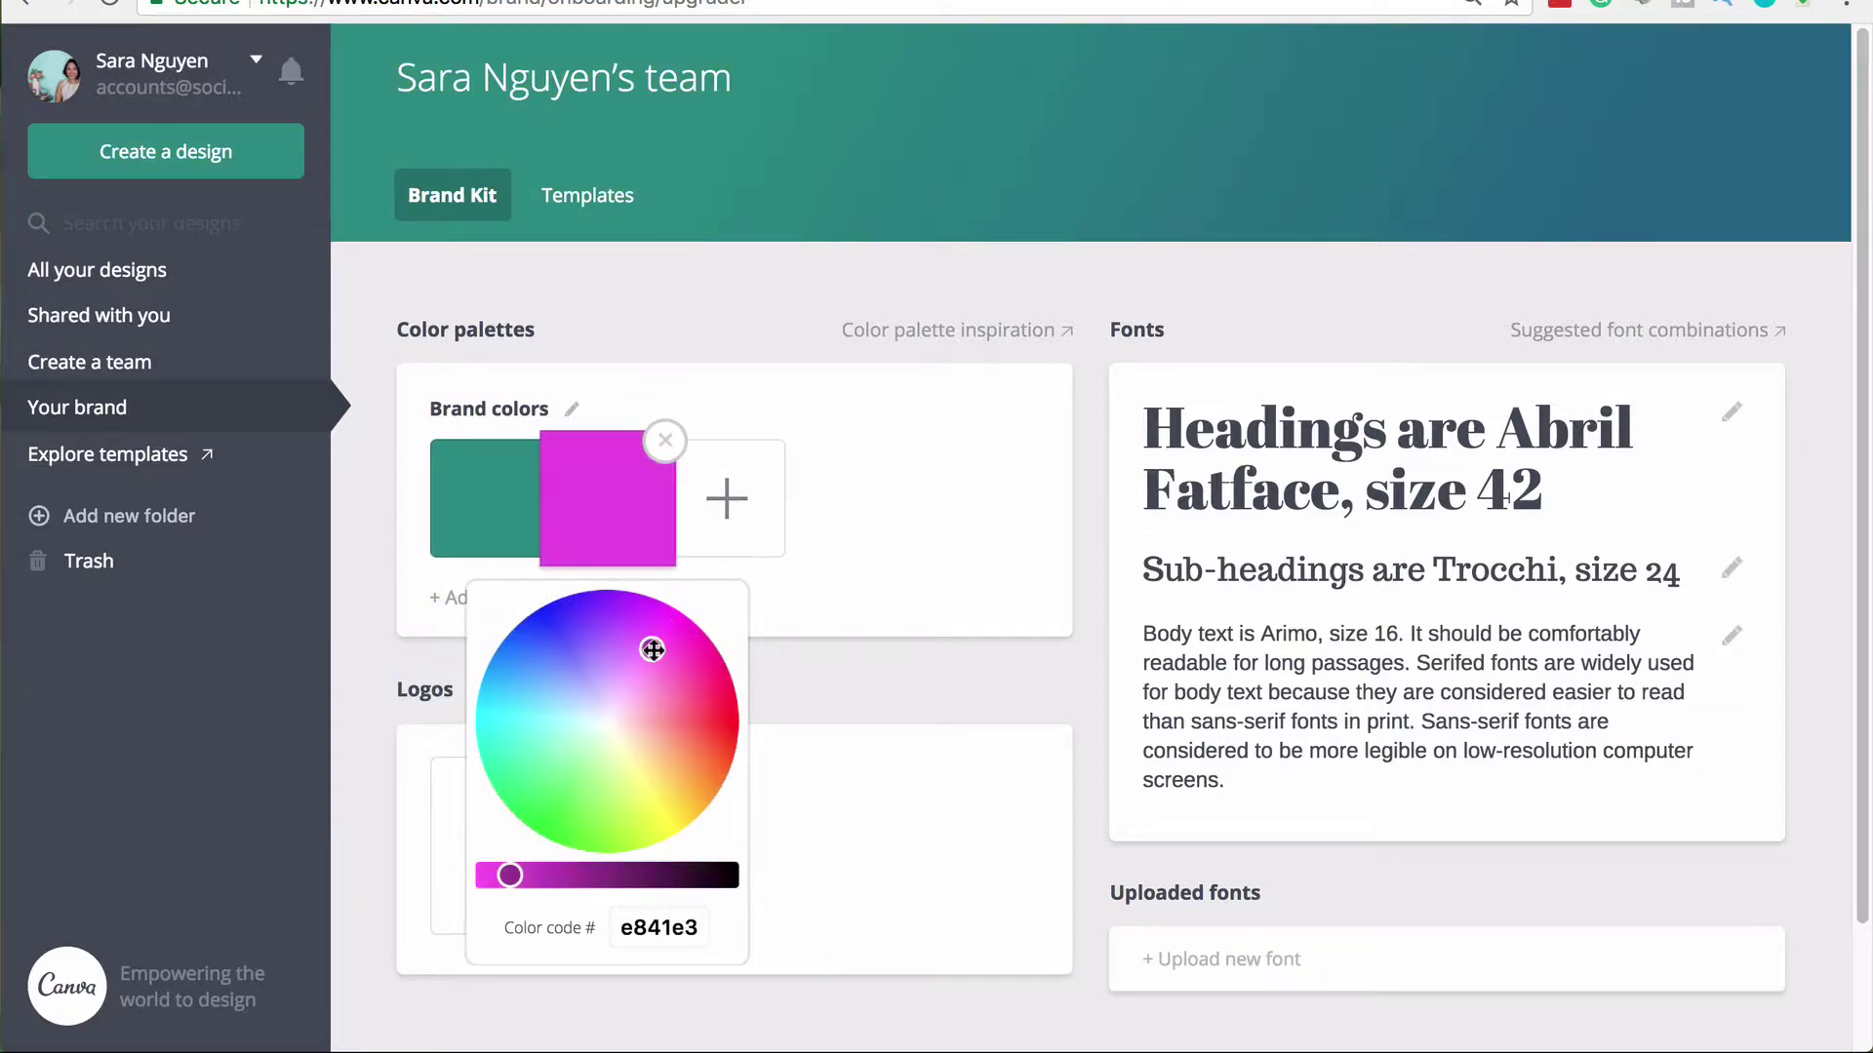
{"action": "left_click", "coordinate": [596, 660]}
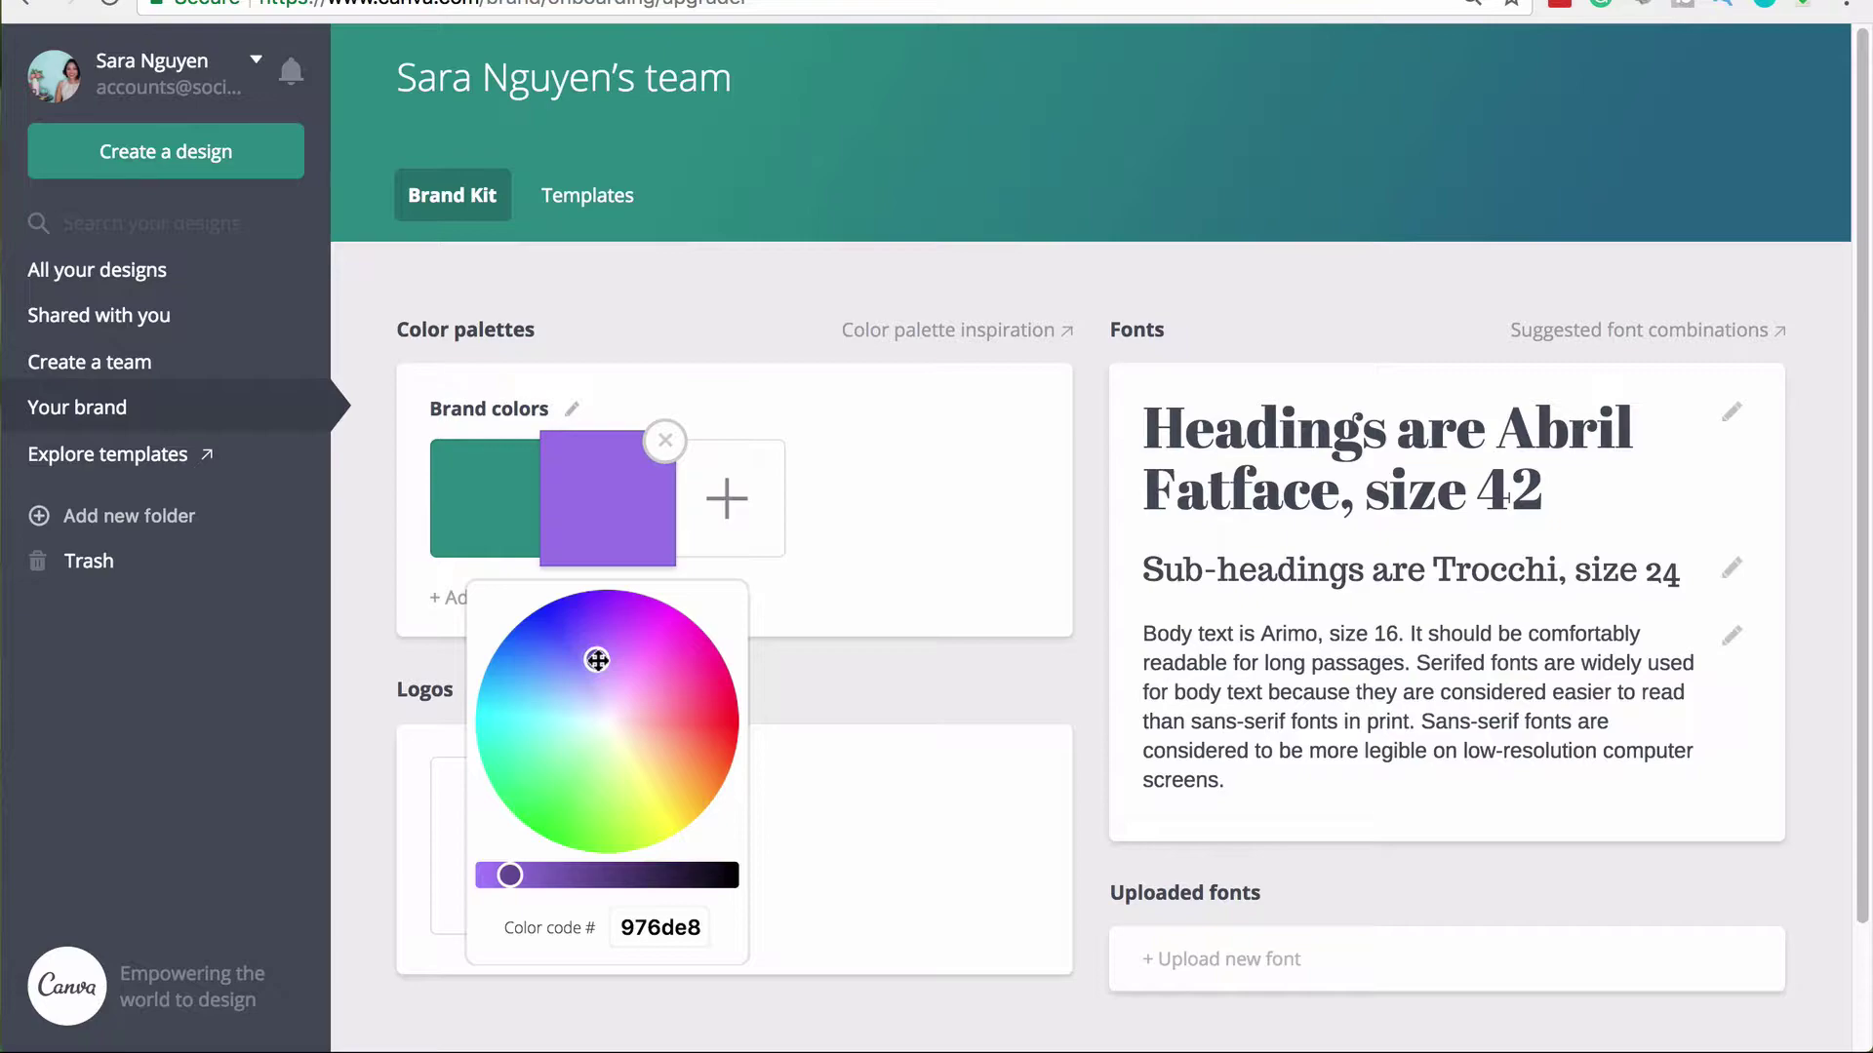
{"action": "left_click", "coordinate": [845, 722]}
{"action": "left_click", "coordinate": [726, 498]}
{"action": "left_click", "coordinate": [658, 704]}
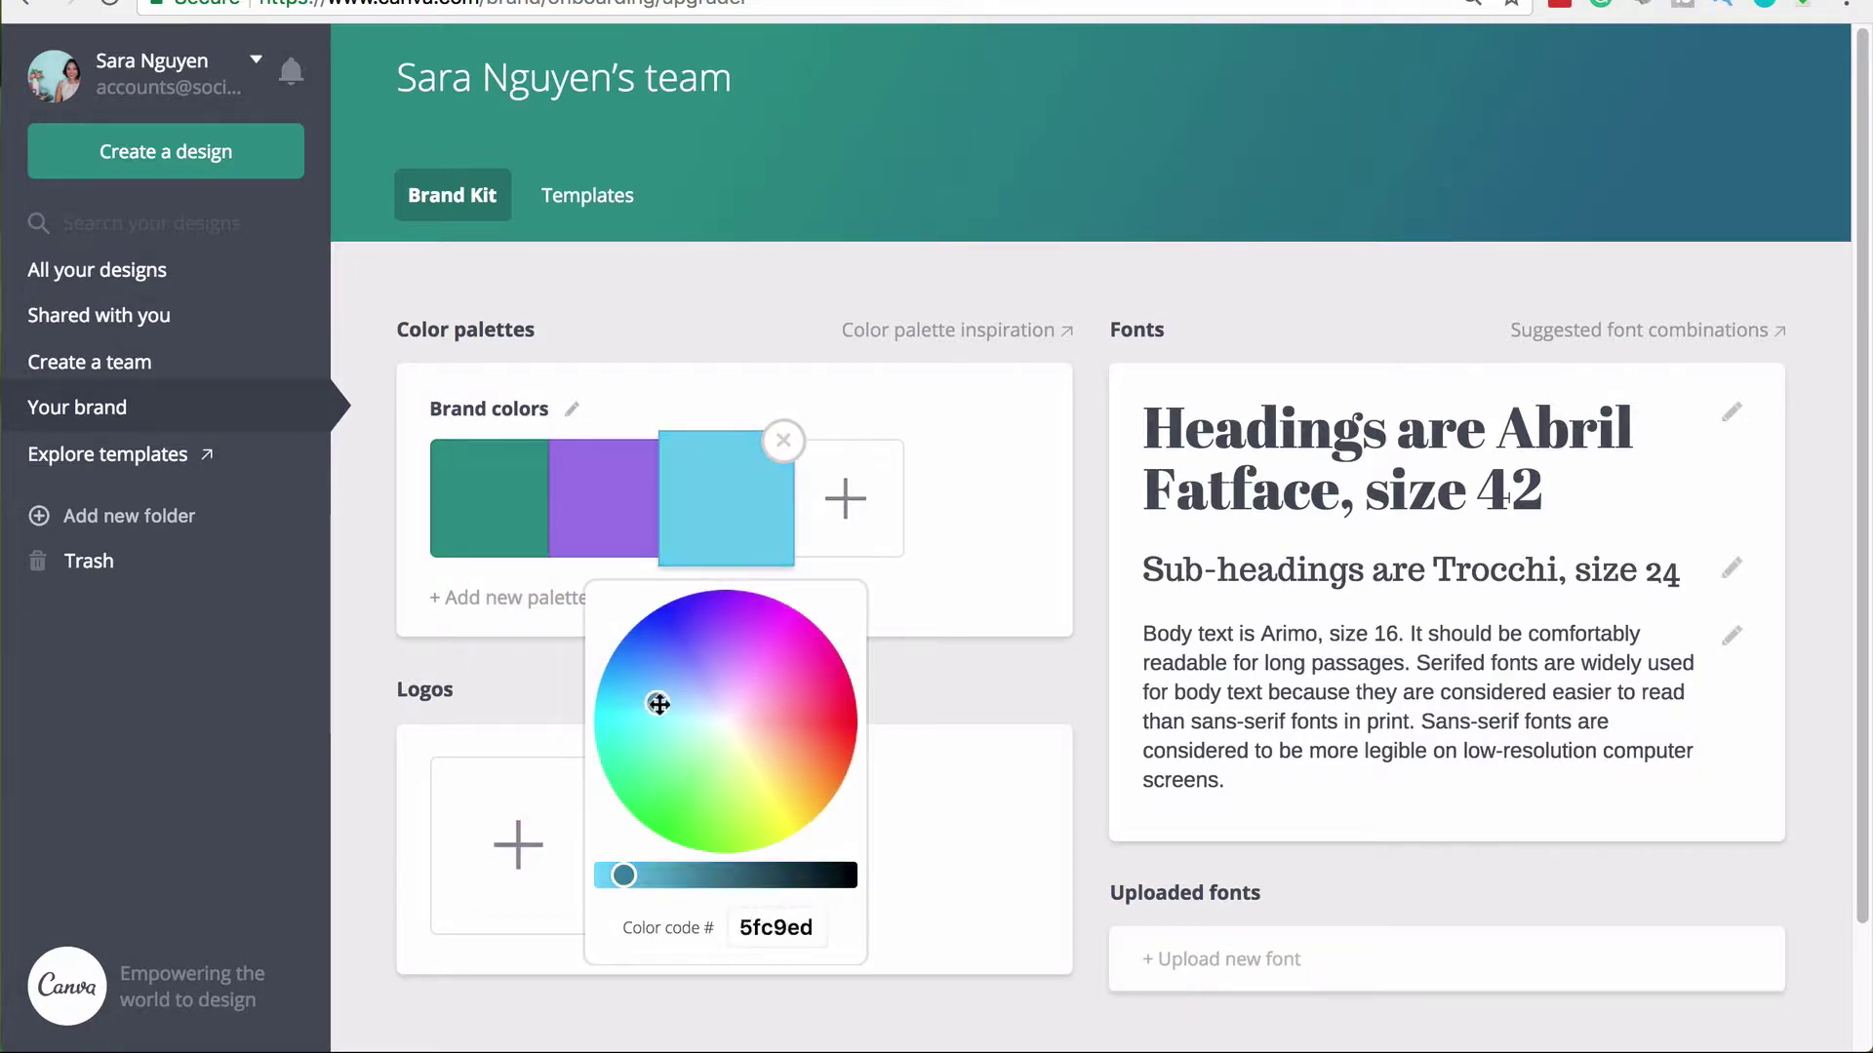
{"action": "left_click", "coordinate": [924, 679]}
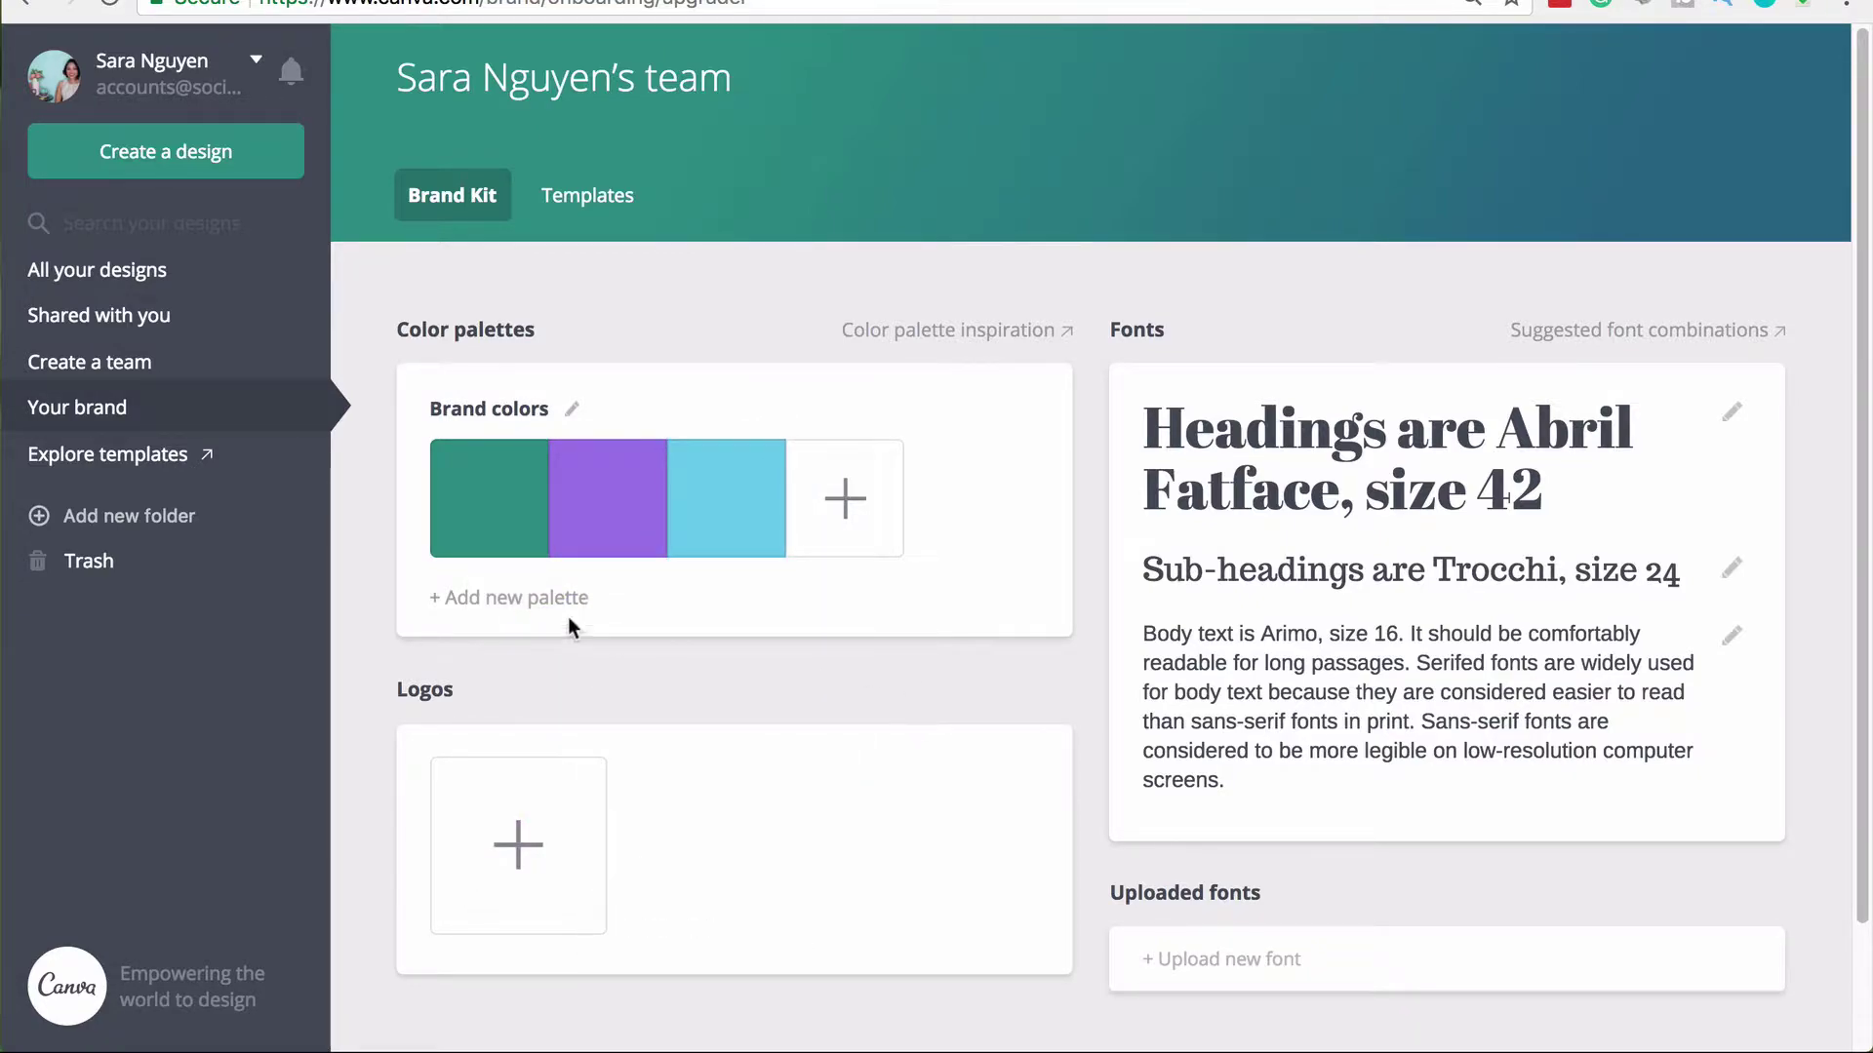
- Add a second brand palette with pink, blue and green swatches
{"action": "left_click", "coordinate": [527, 598]}
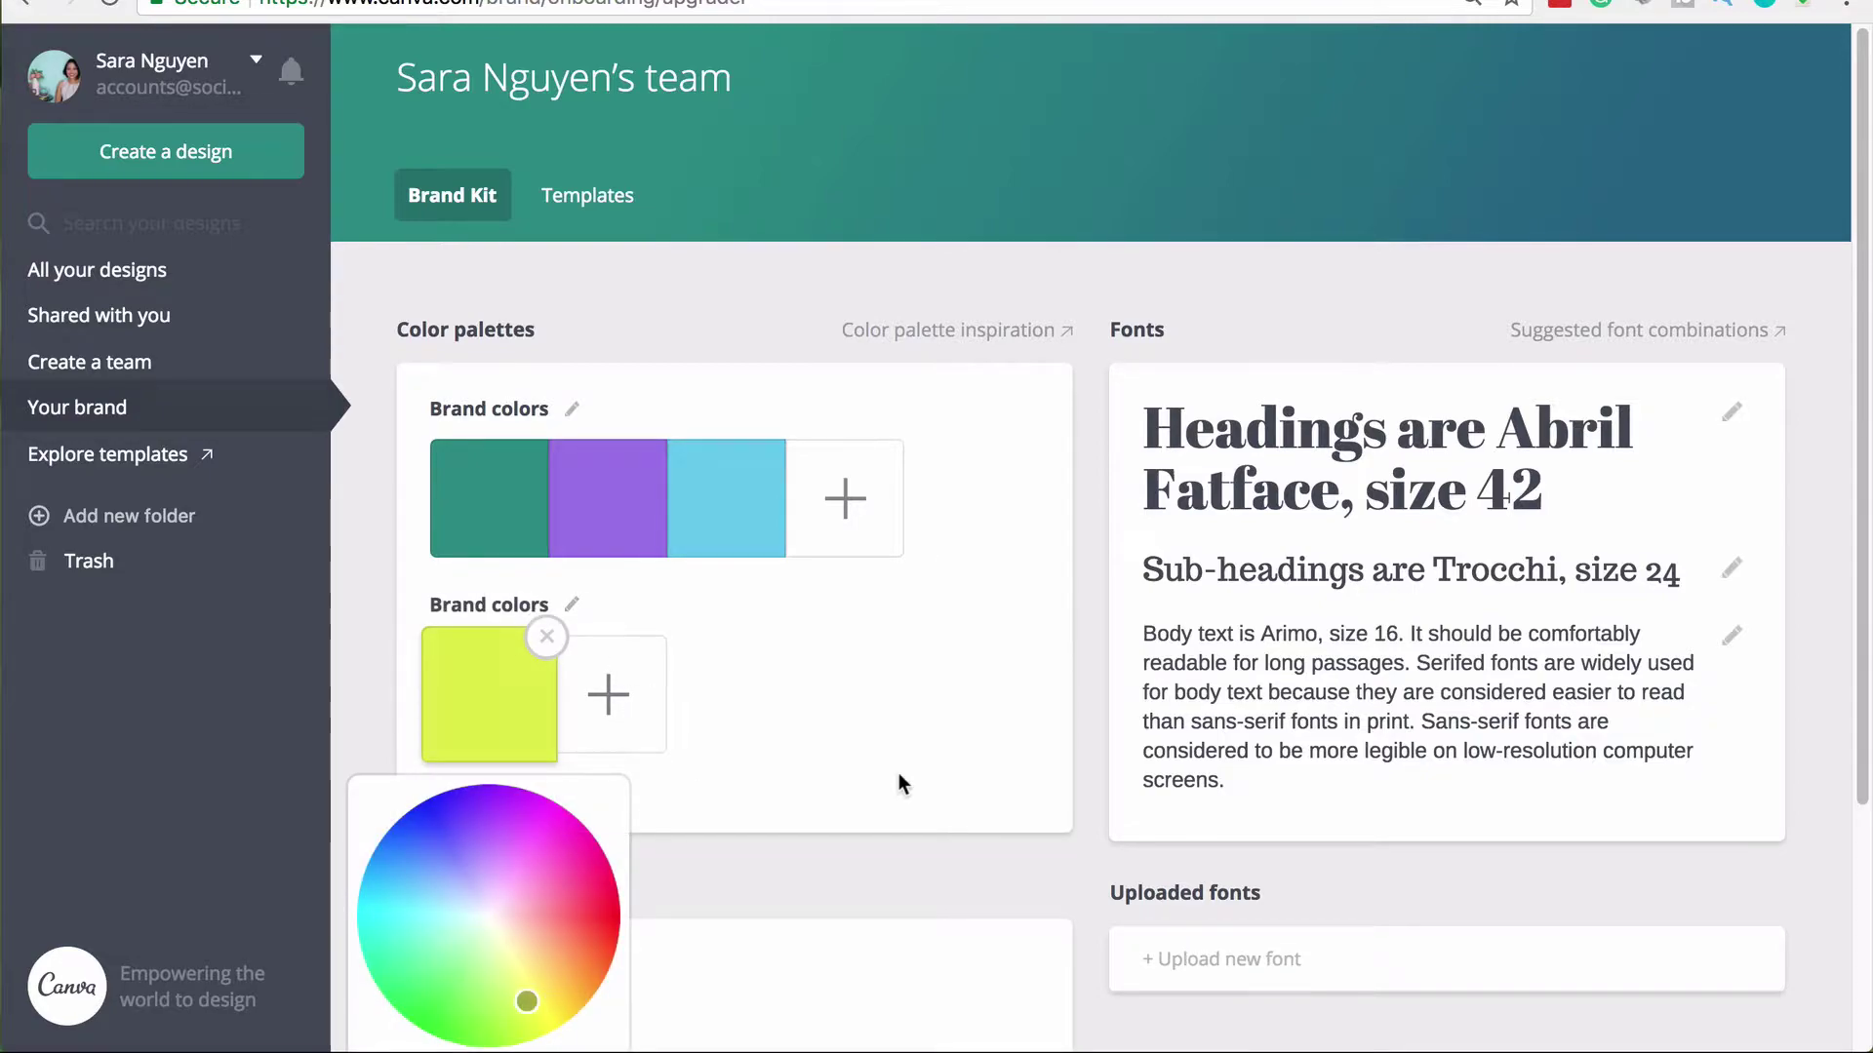
{"action": "scroll", "coordinate": [897, 783], "scroll_direction": "down", "scroll_amount": 3}
{"action": "left_click", "coordinate": [576, 599]}
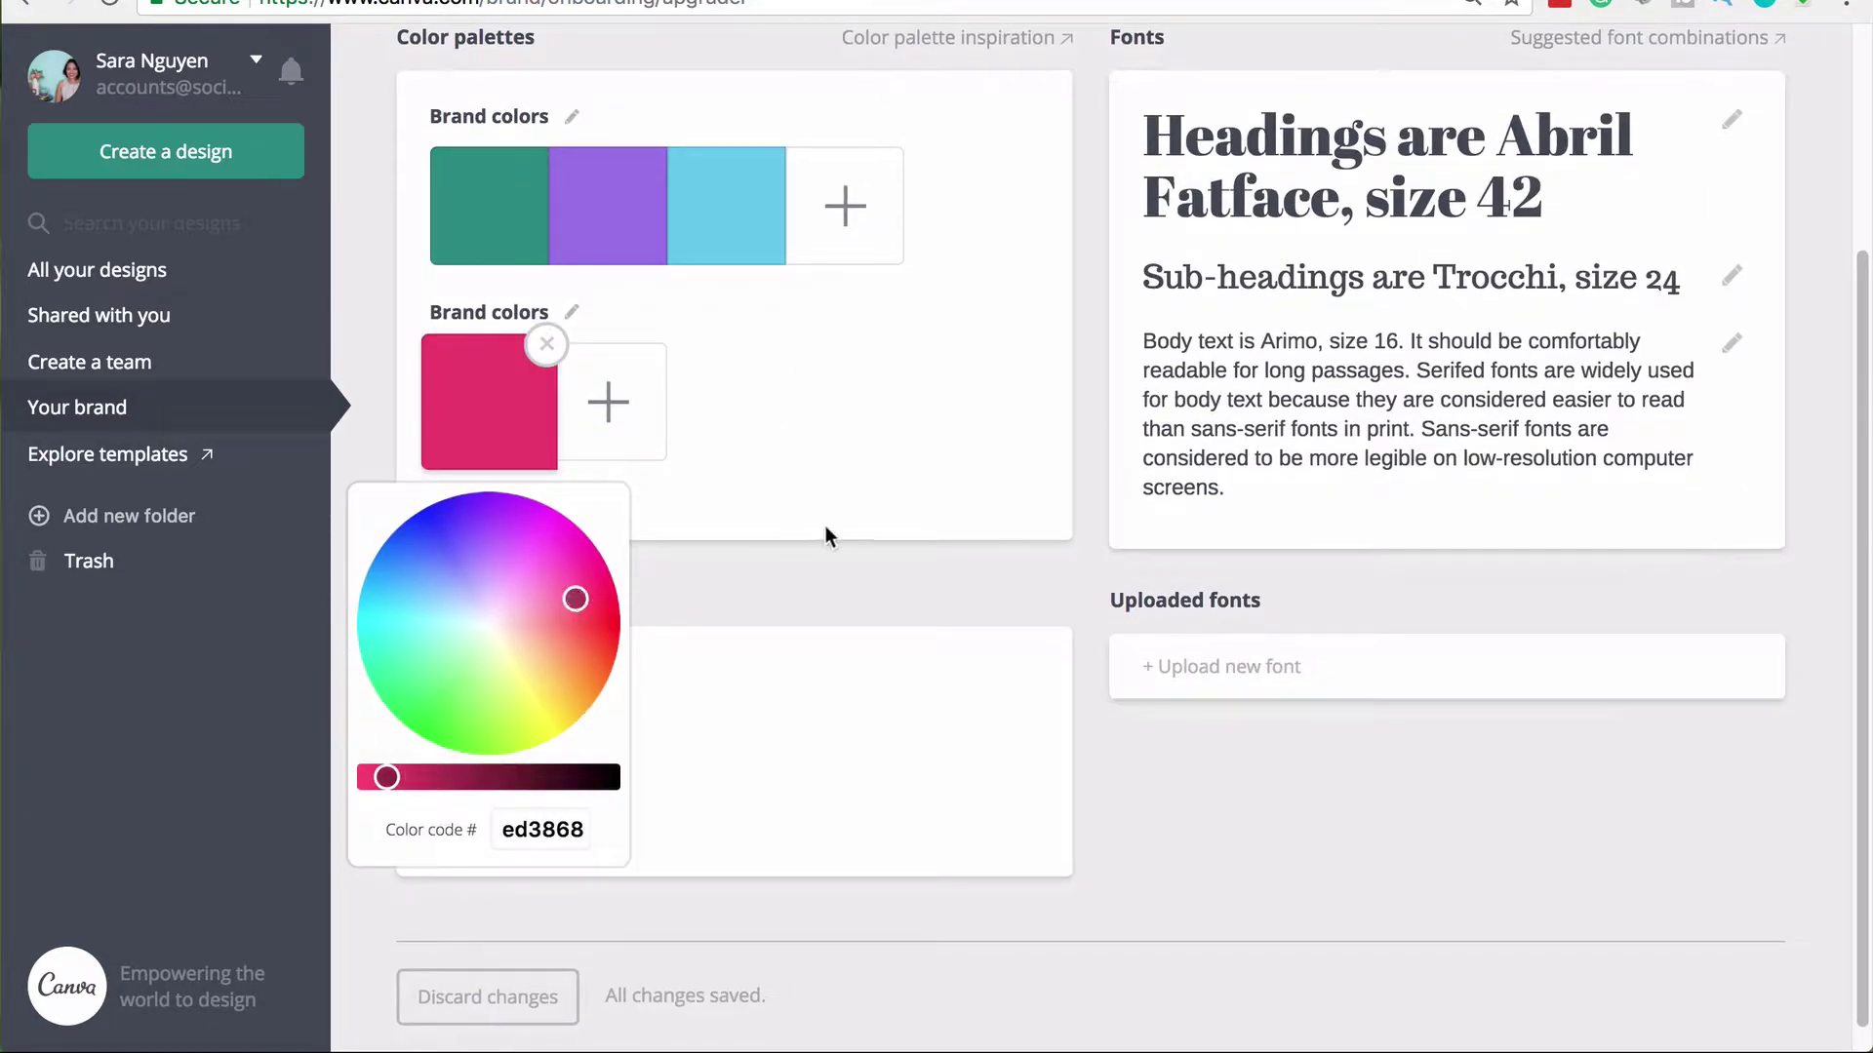
{"action": "left_click", "coordinate": [608, 395]}
{"action": "left_click", "coordinate": [551, 576]}
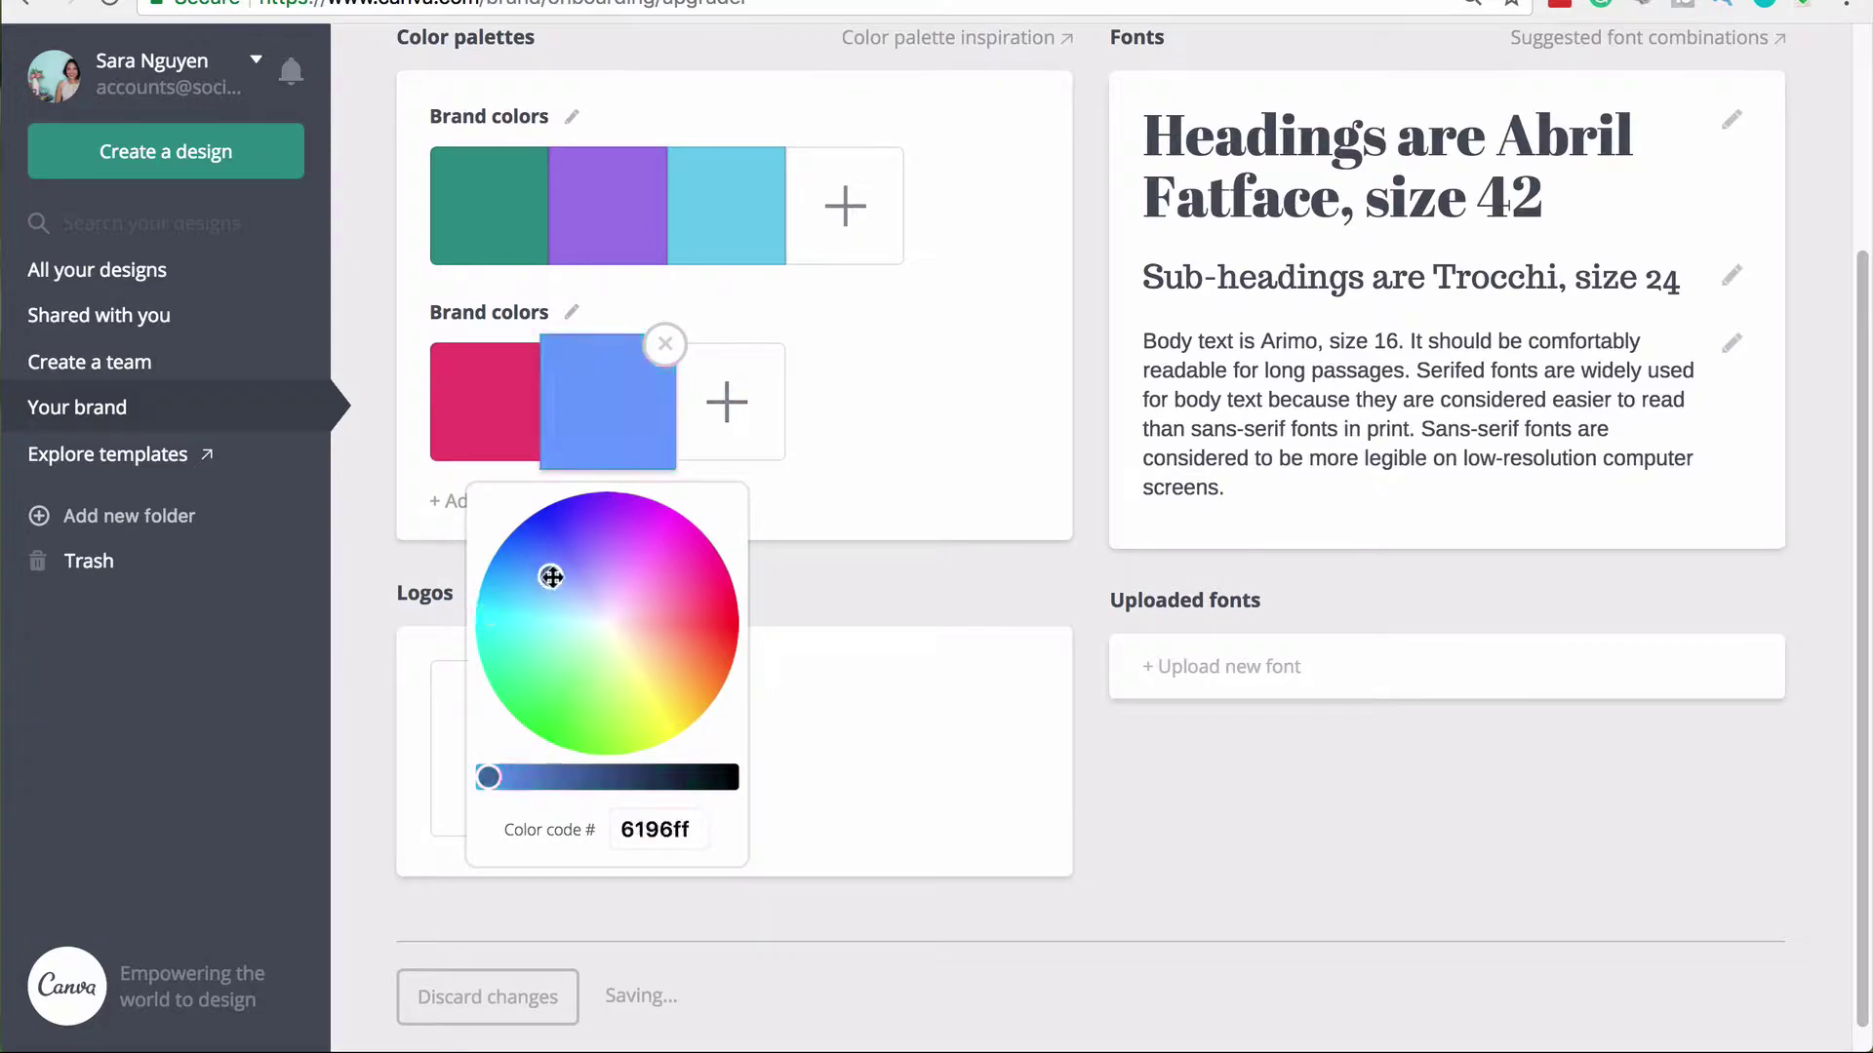
{"action": "left_click", "coordinate": [730, 404]}
{"action": "left_click", "coordinate": [680, 637]}
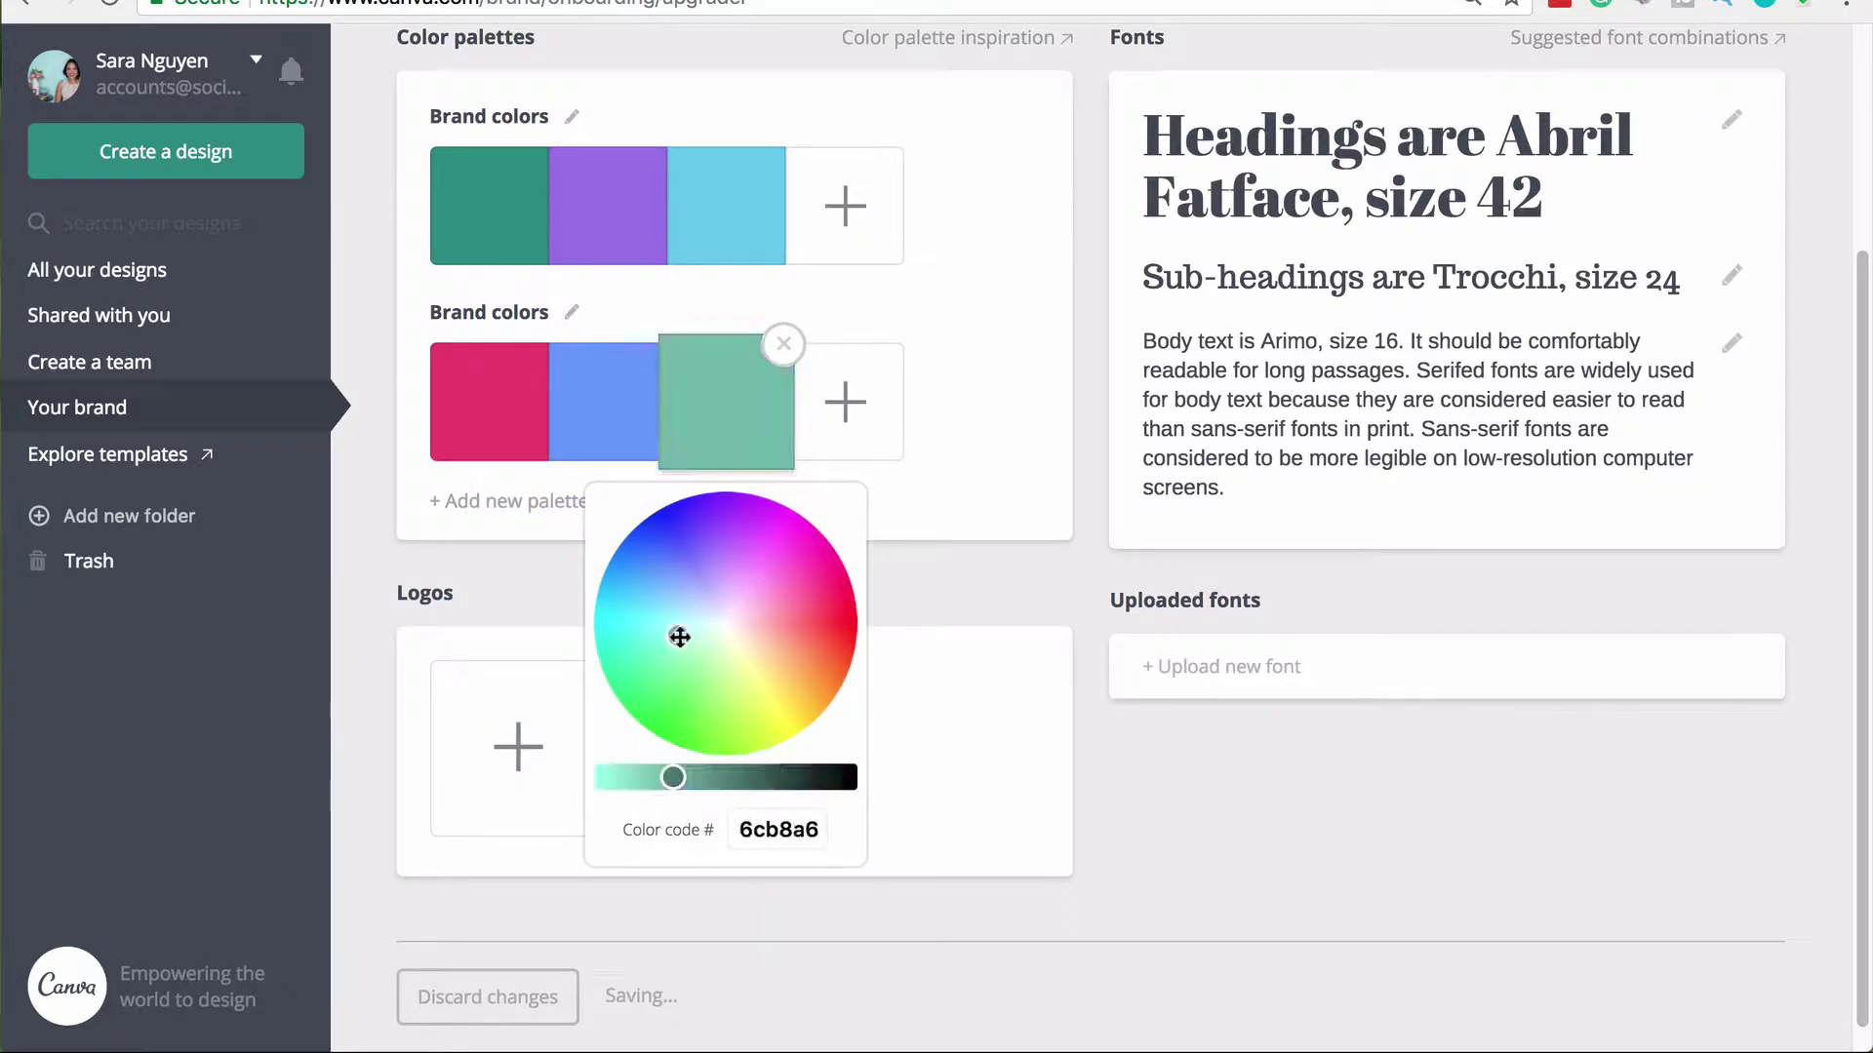
{"action": "left_click", "coordinate": [956, 595]}
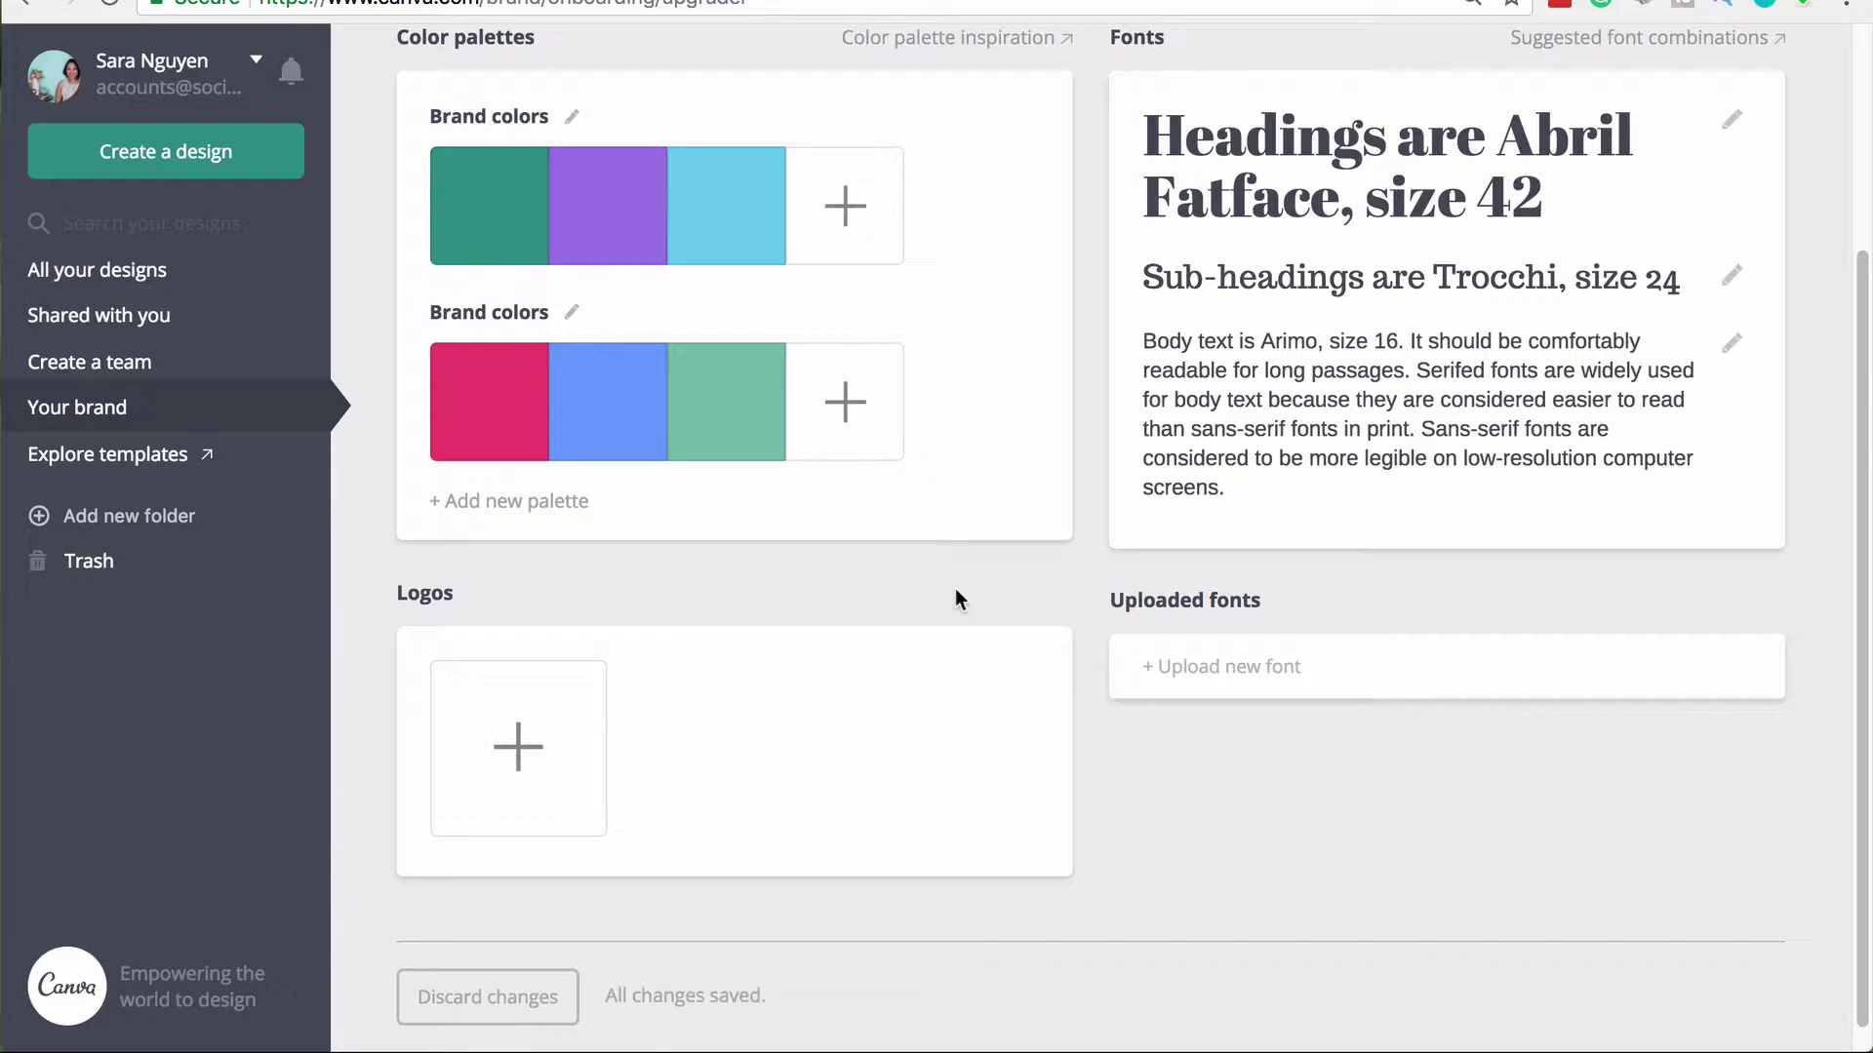
- Upload sno_logo.jpg from the Desktop as the brand logo
{"action": "left_click", "coordinate": [565, 746]}
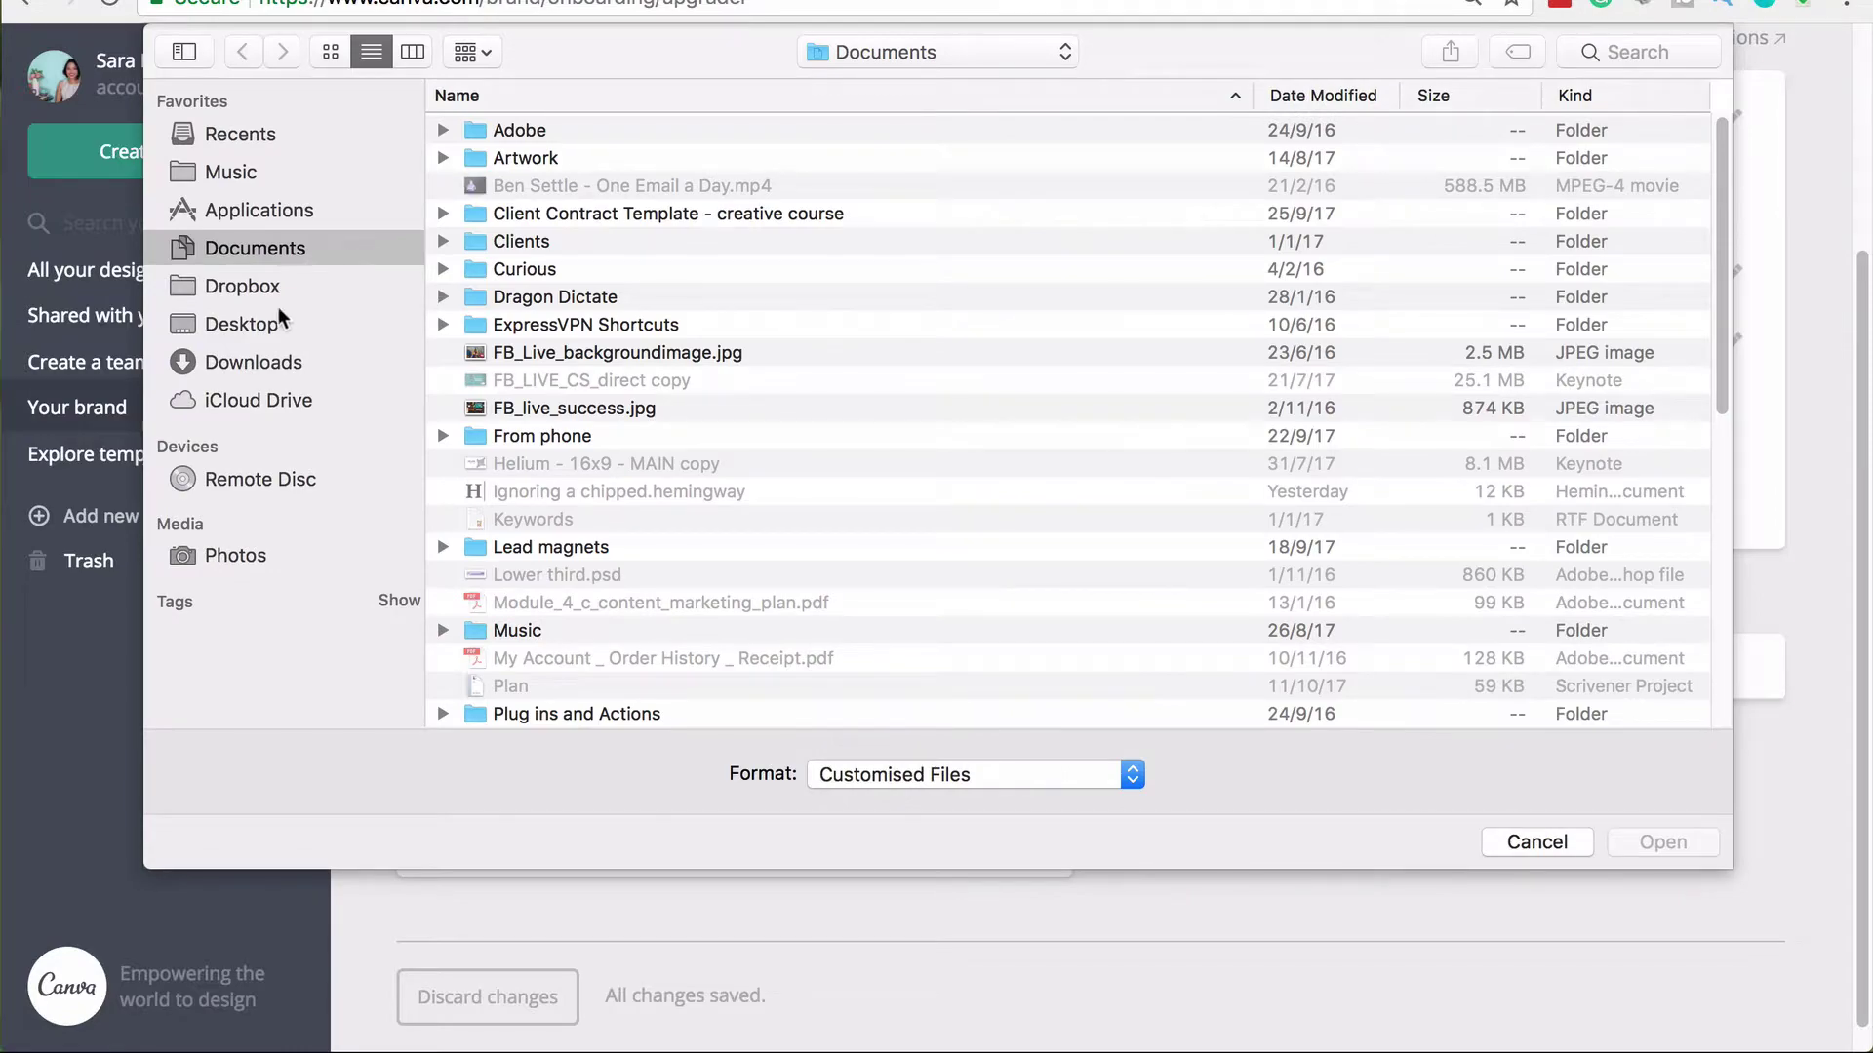
{"action": "left_click", "coordinate": [275, 332]}
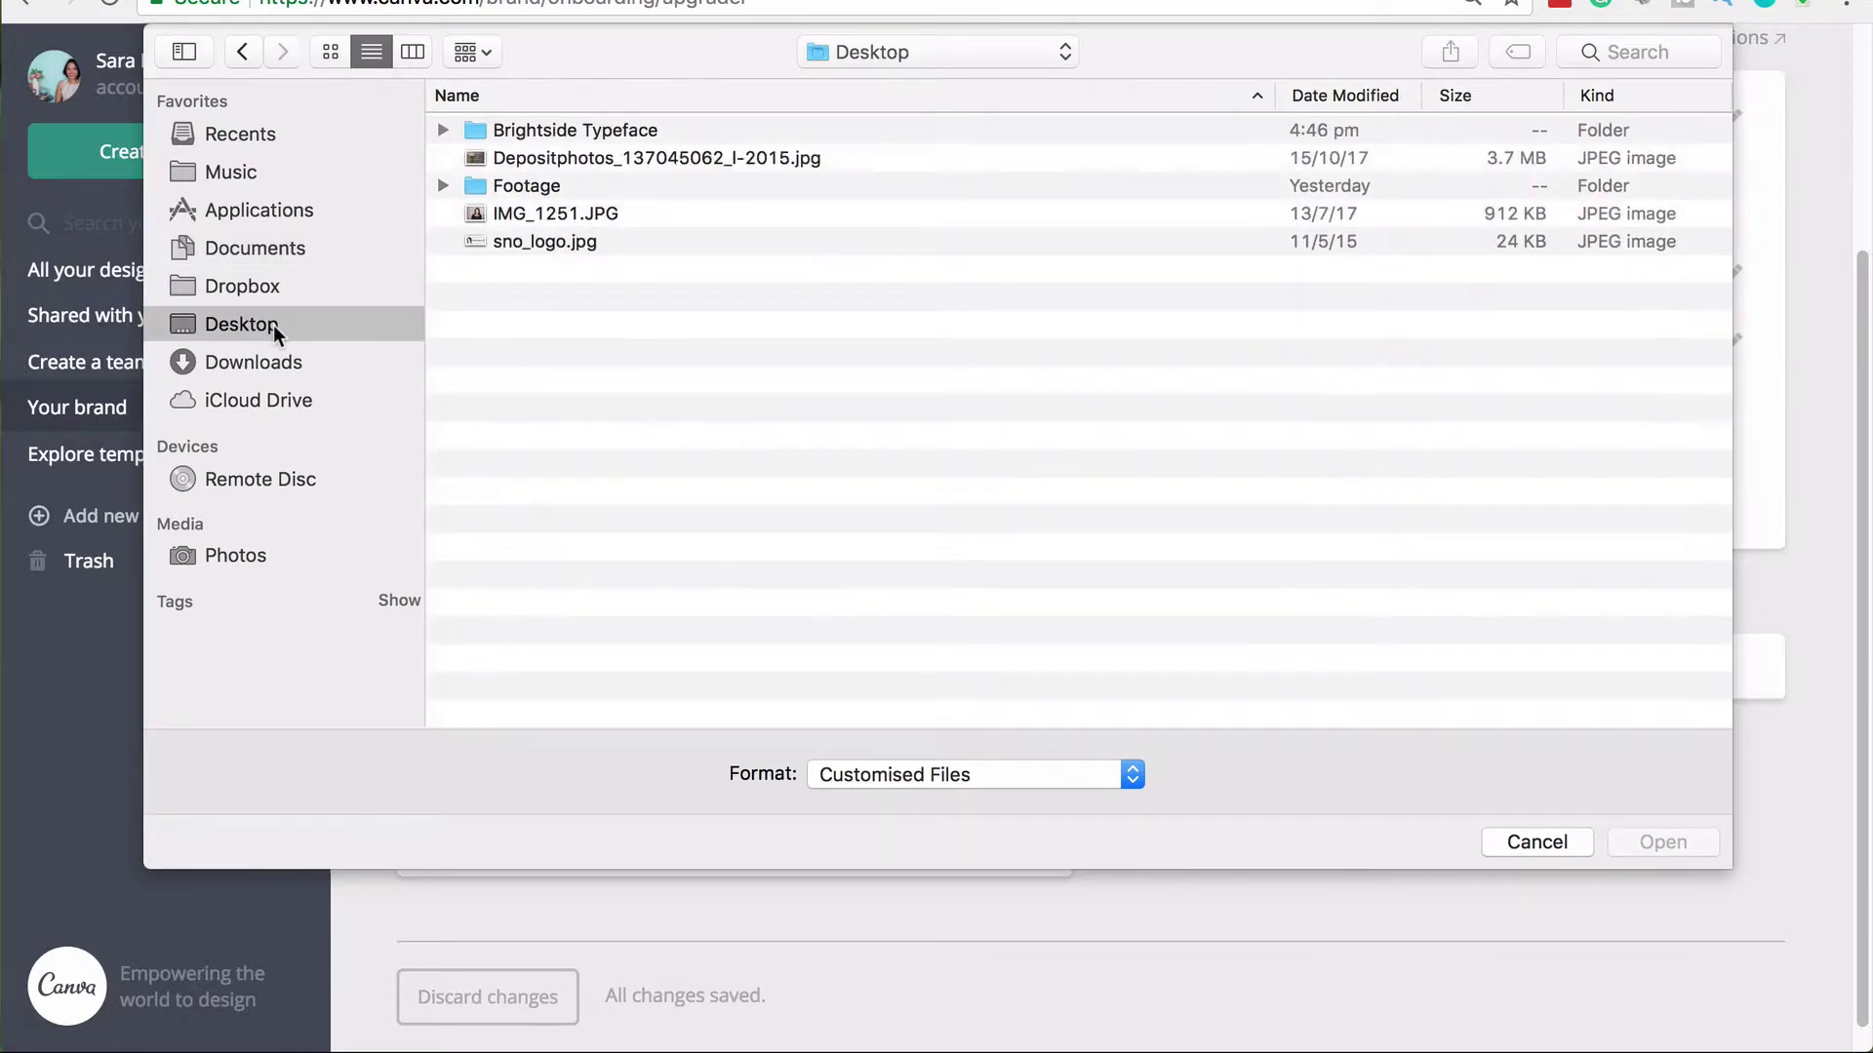
{"action": "left_click", "coordinate": [577, 243]}
{"action": "left_click", "coordinate": [1673, 840]}
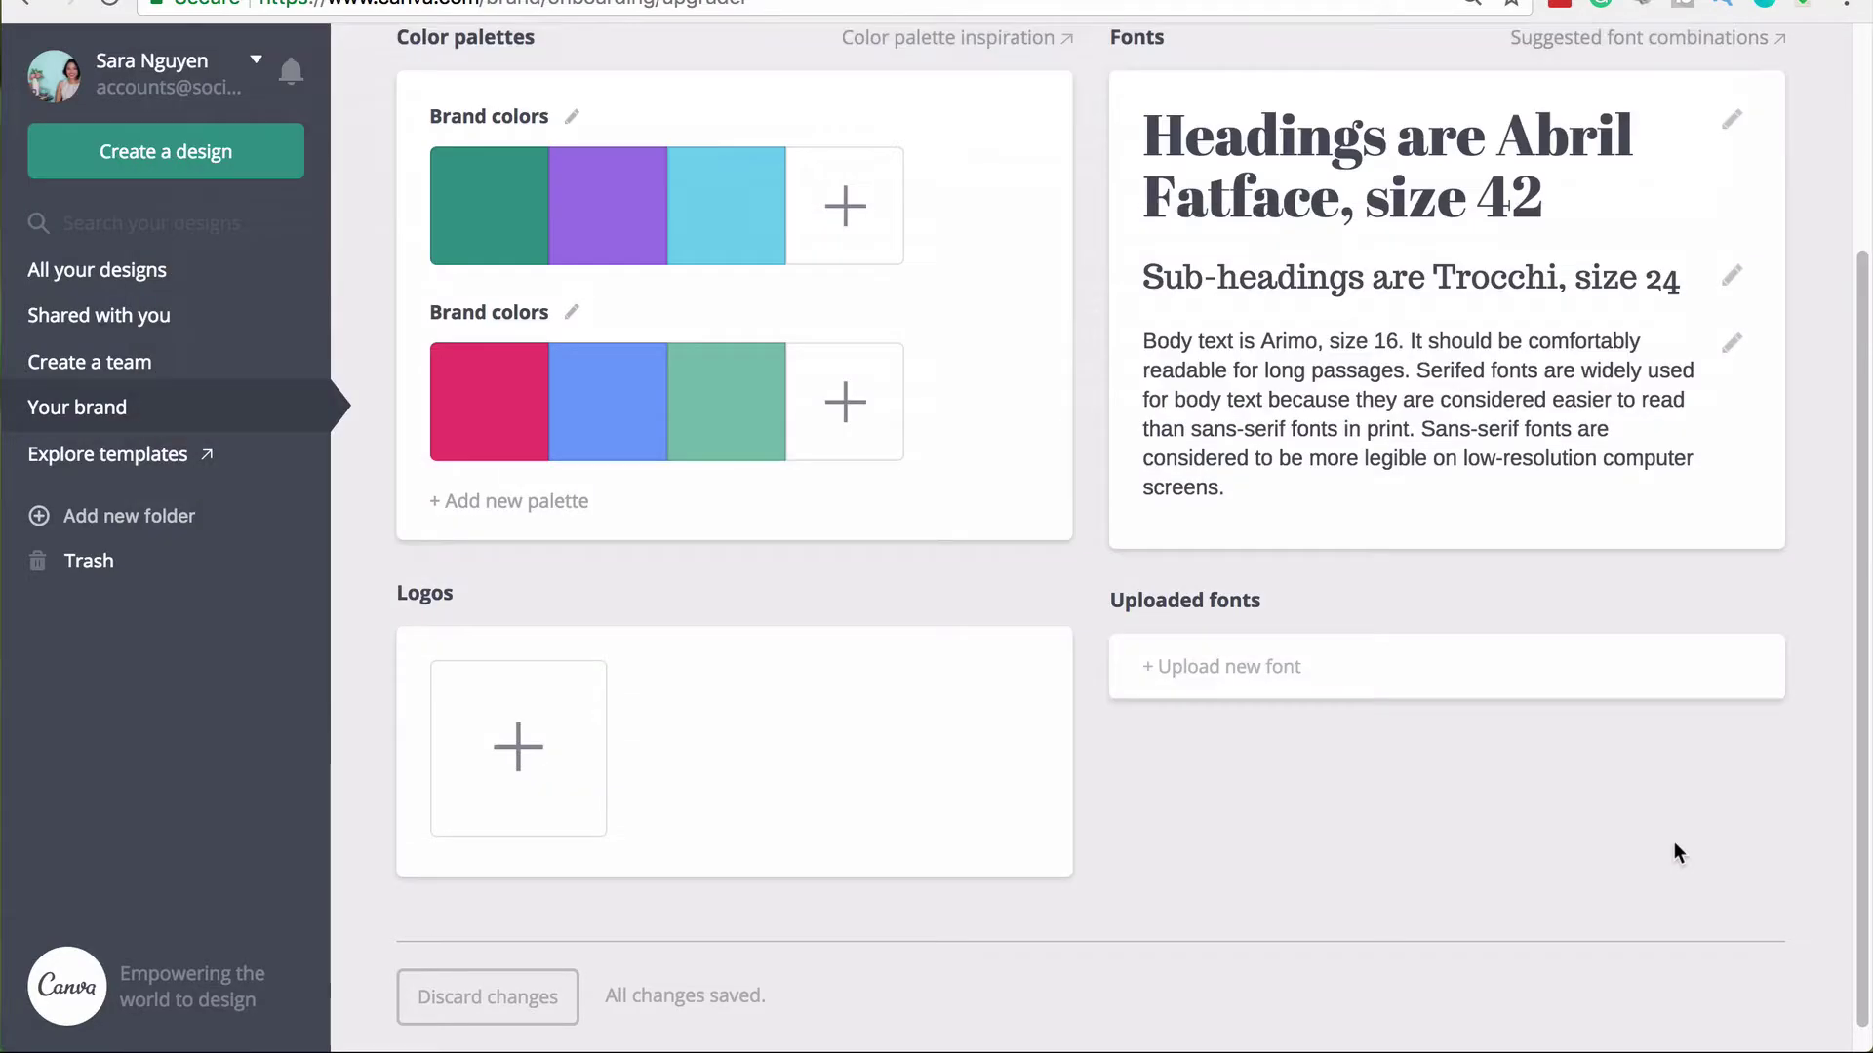
- Upload the Brightside Typeface.otf font to the brand kit, confirming font rights
{"action": "left_click", "coordinate": [1242, 665]}
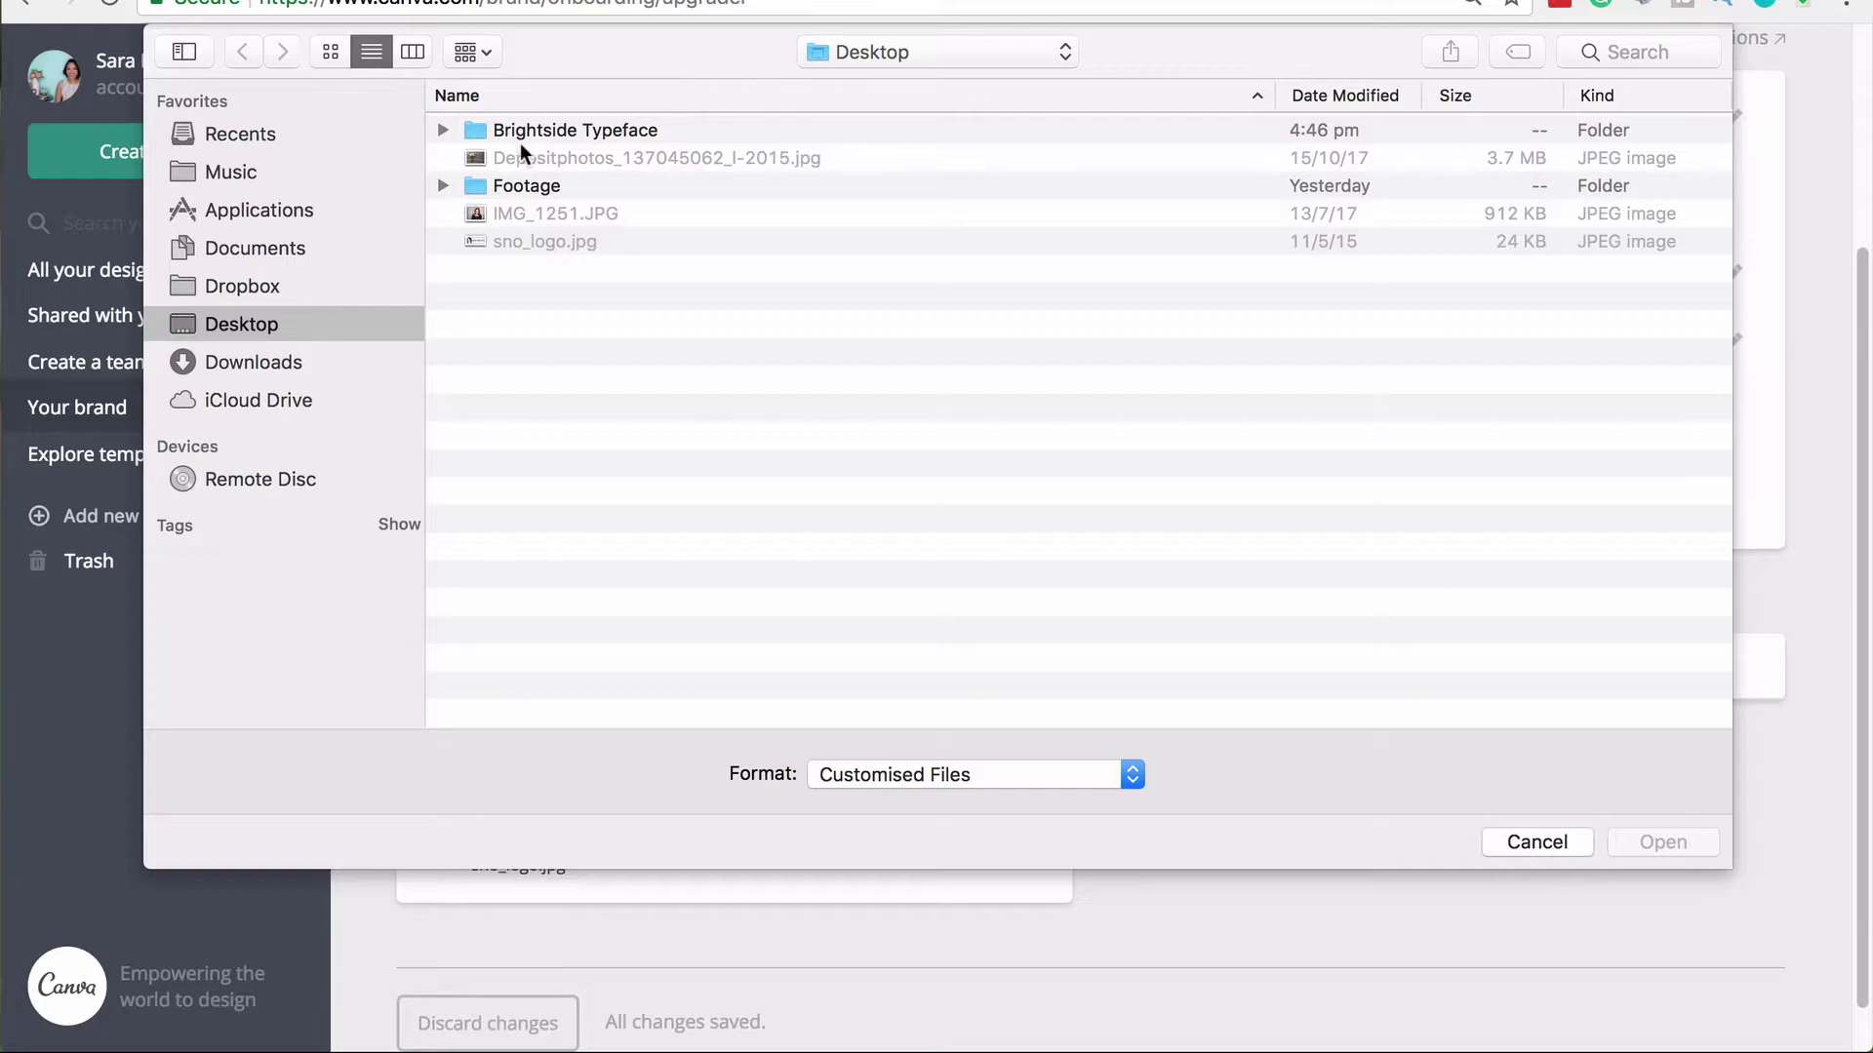
{"action": "double_click", "coordinate": [548, 127]}
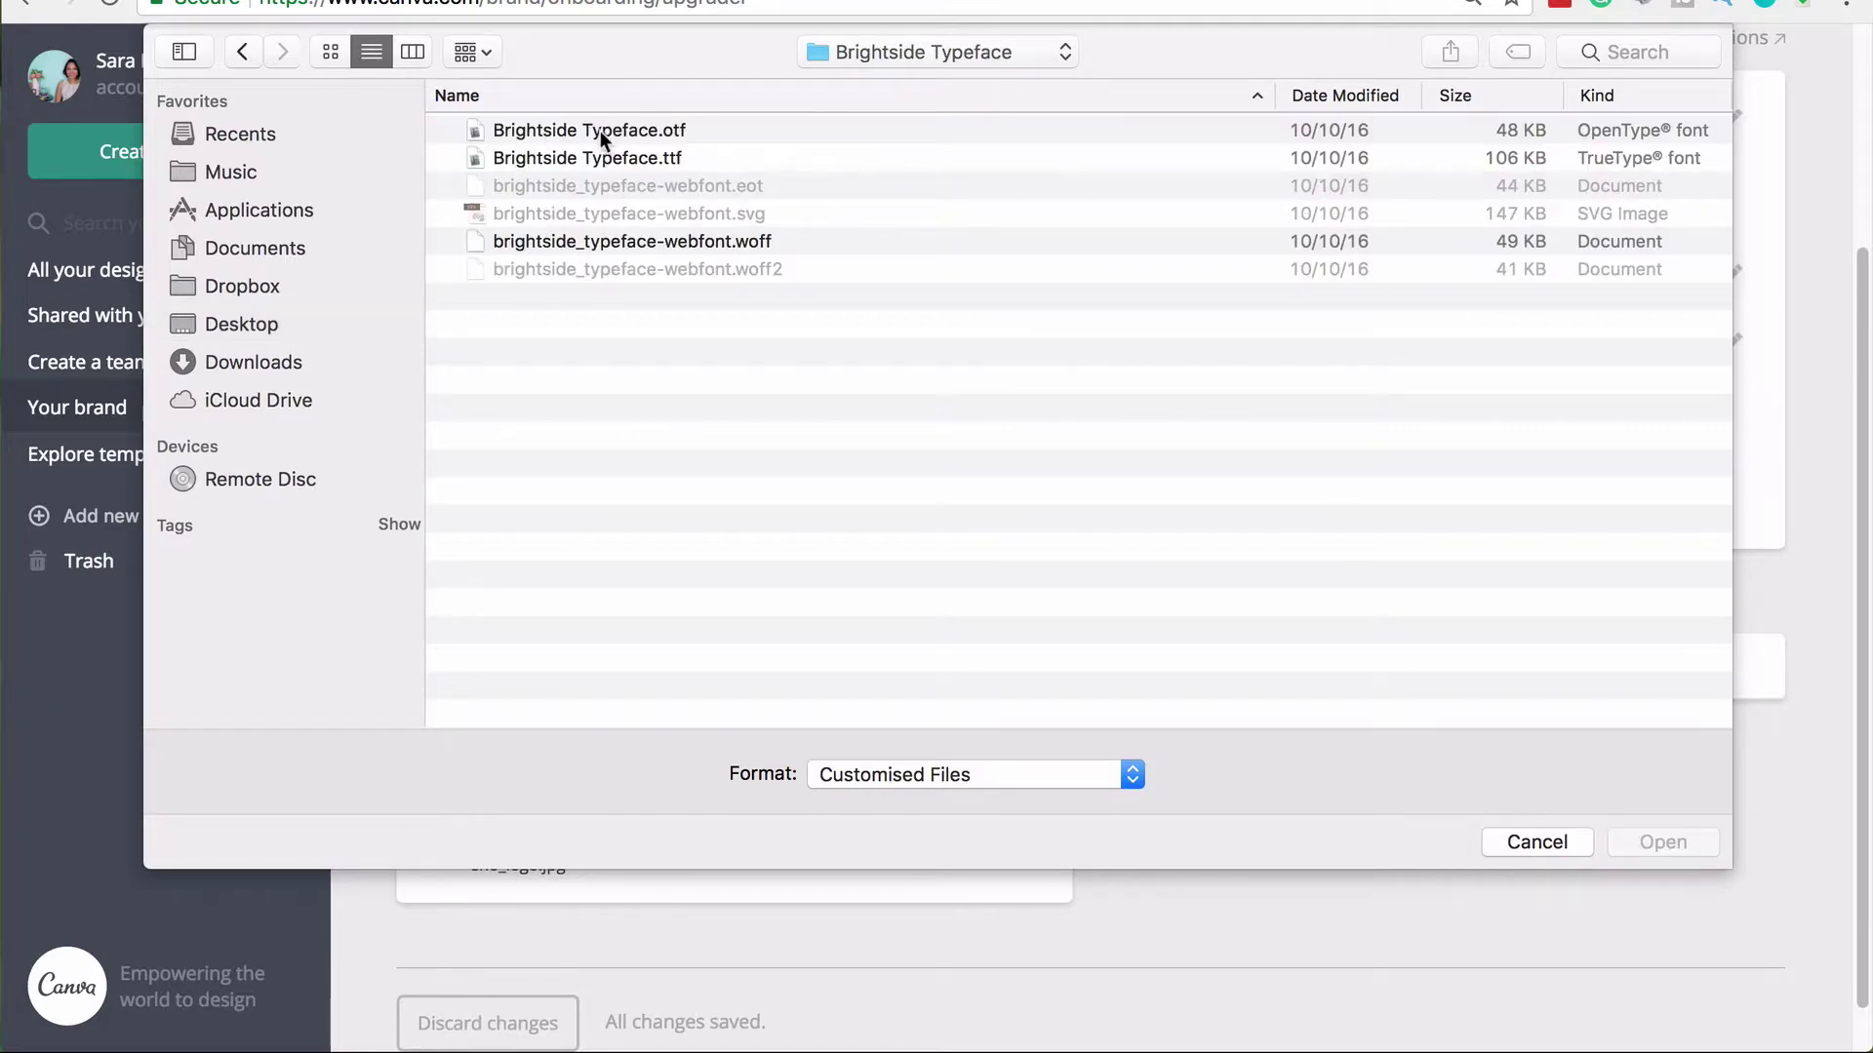
{"action": "left_click", "coordinate": [600, 131]}
{"action": "left_click", "coordinate": [1641, 839]}
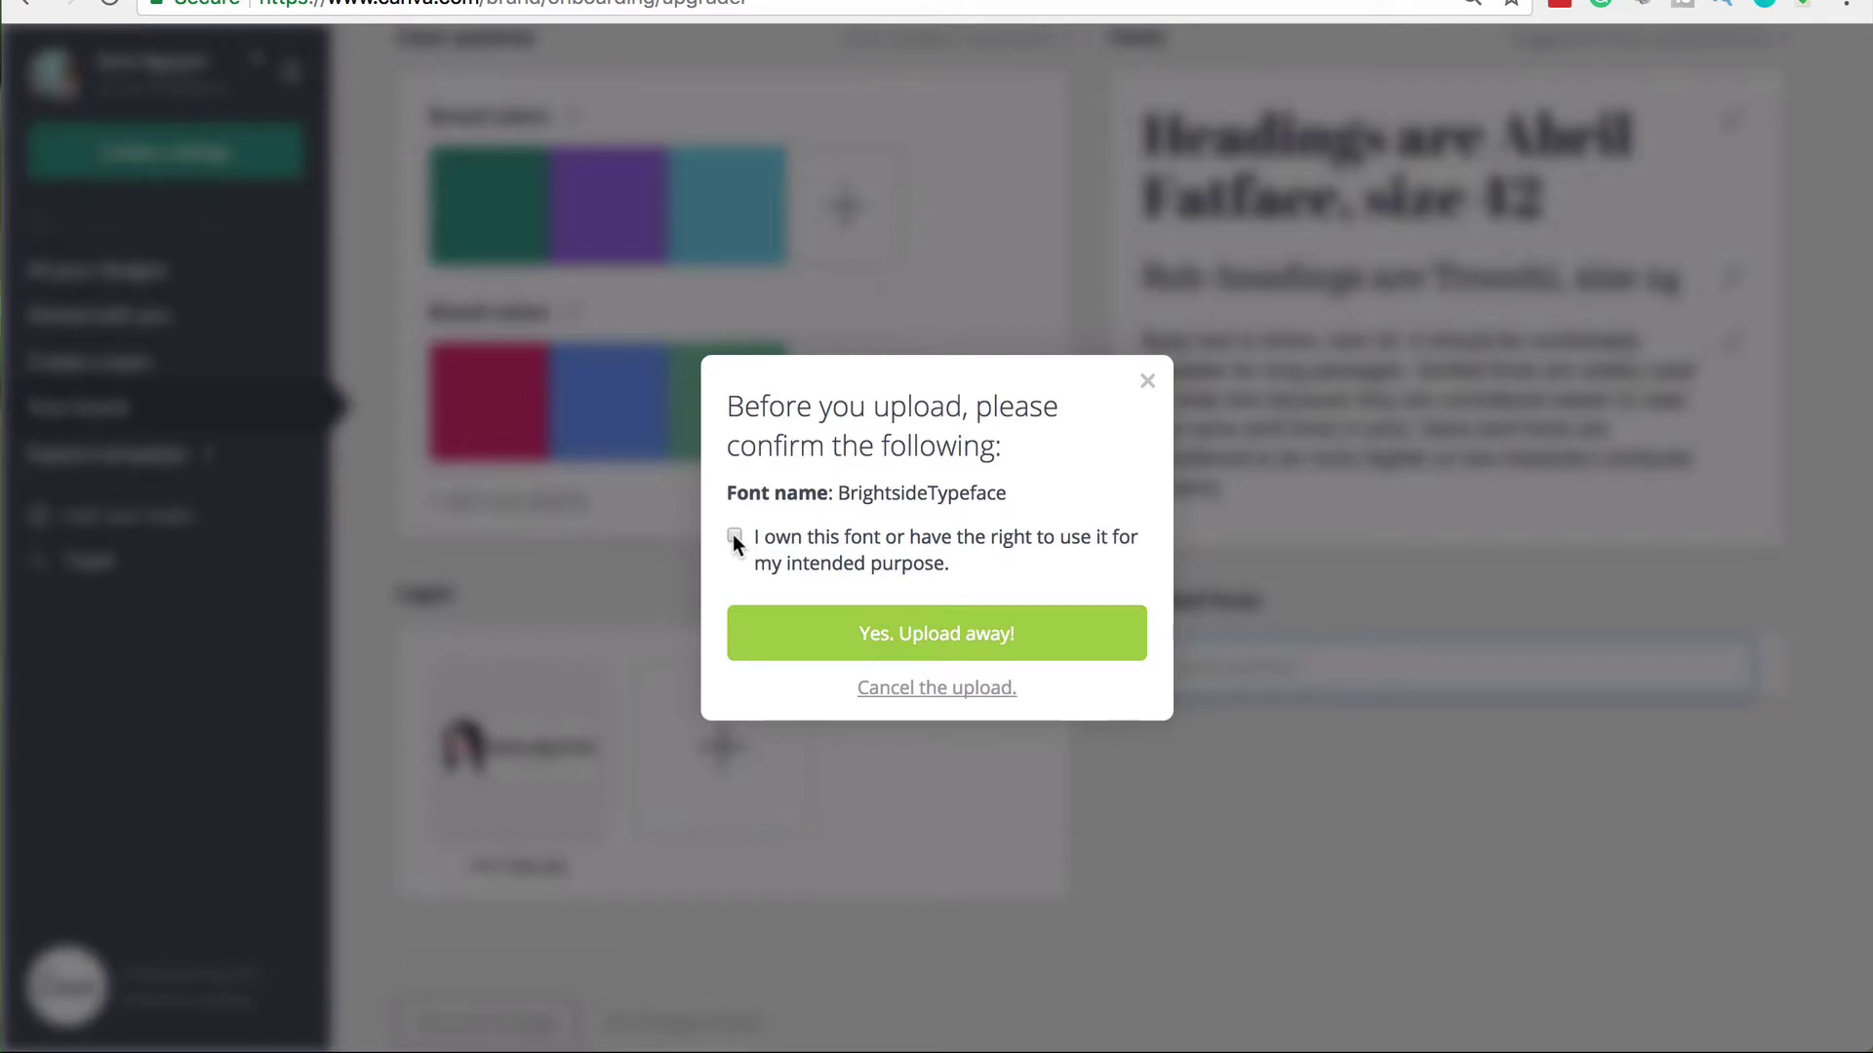
{"action": "left_click", "coordinate": [733, 536]}
{"action": "left_click", "coordinate": [970, 637]}
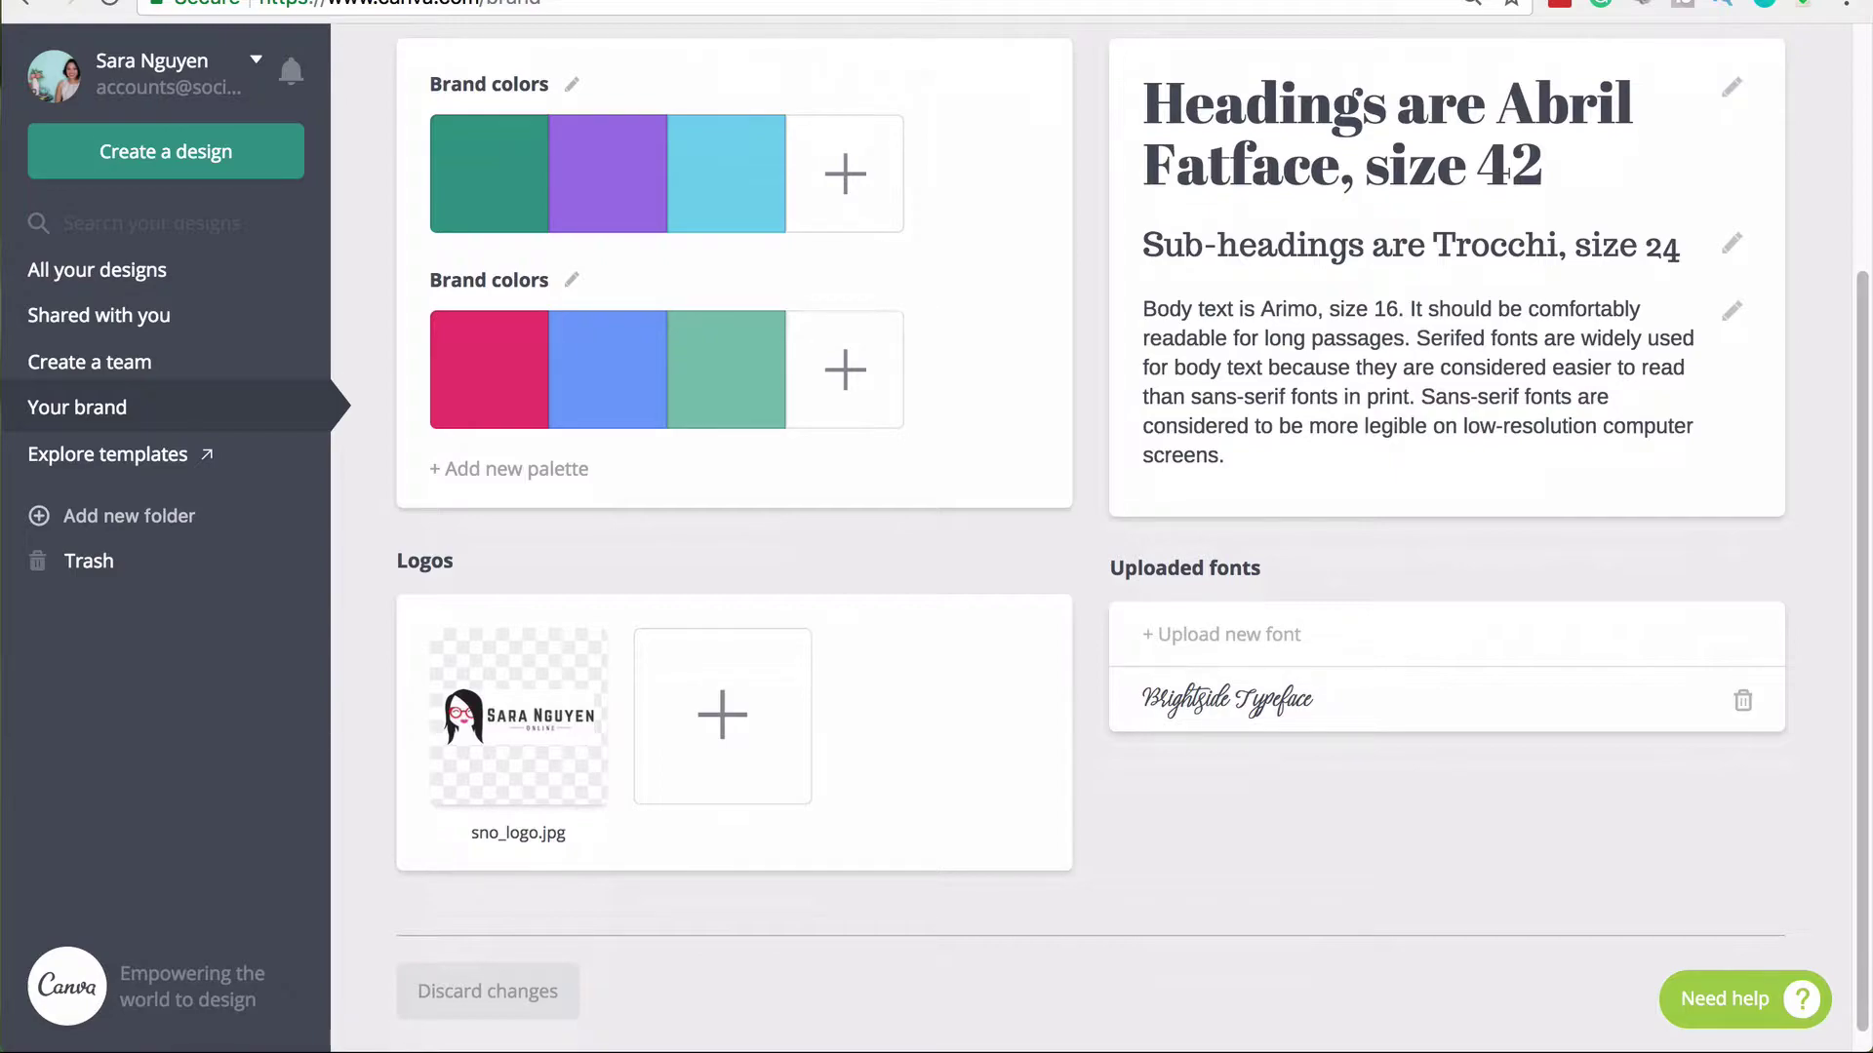
{"action": "scroll", "coordinate": [1100, 539], "scroll_direction": "up", "scroll_amount": 3}
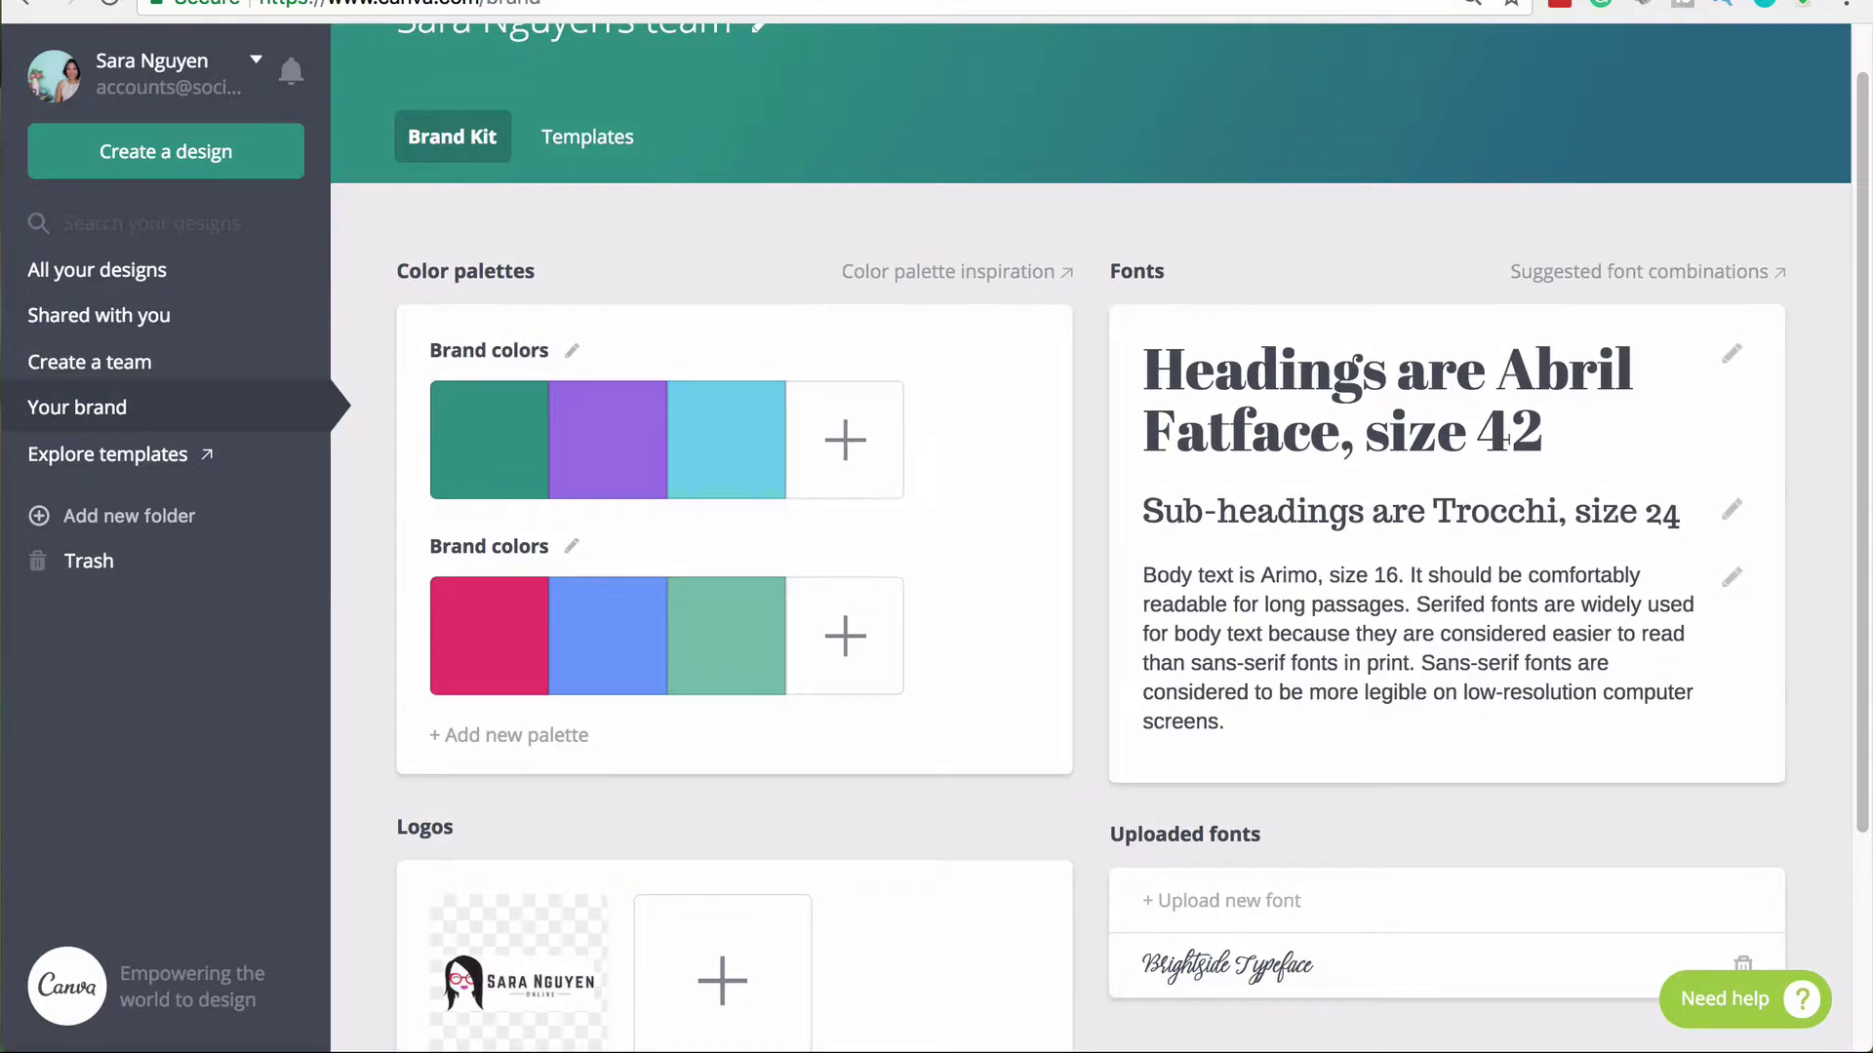
- Back on all designs, create a new folder named 'YouTube images'
{"action": "left_click", "coordinate": [98, 271]}
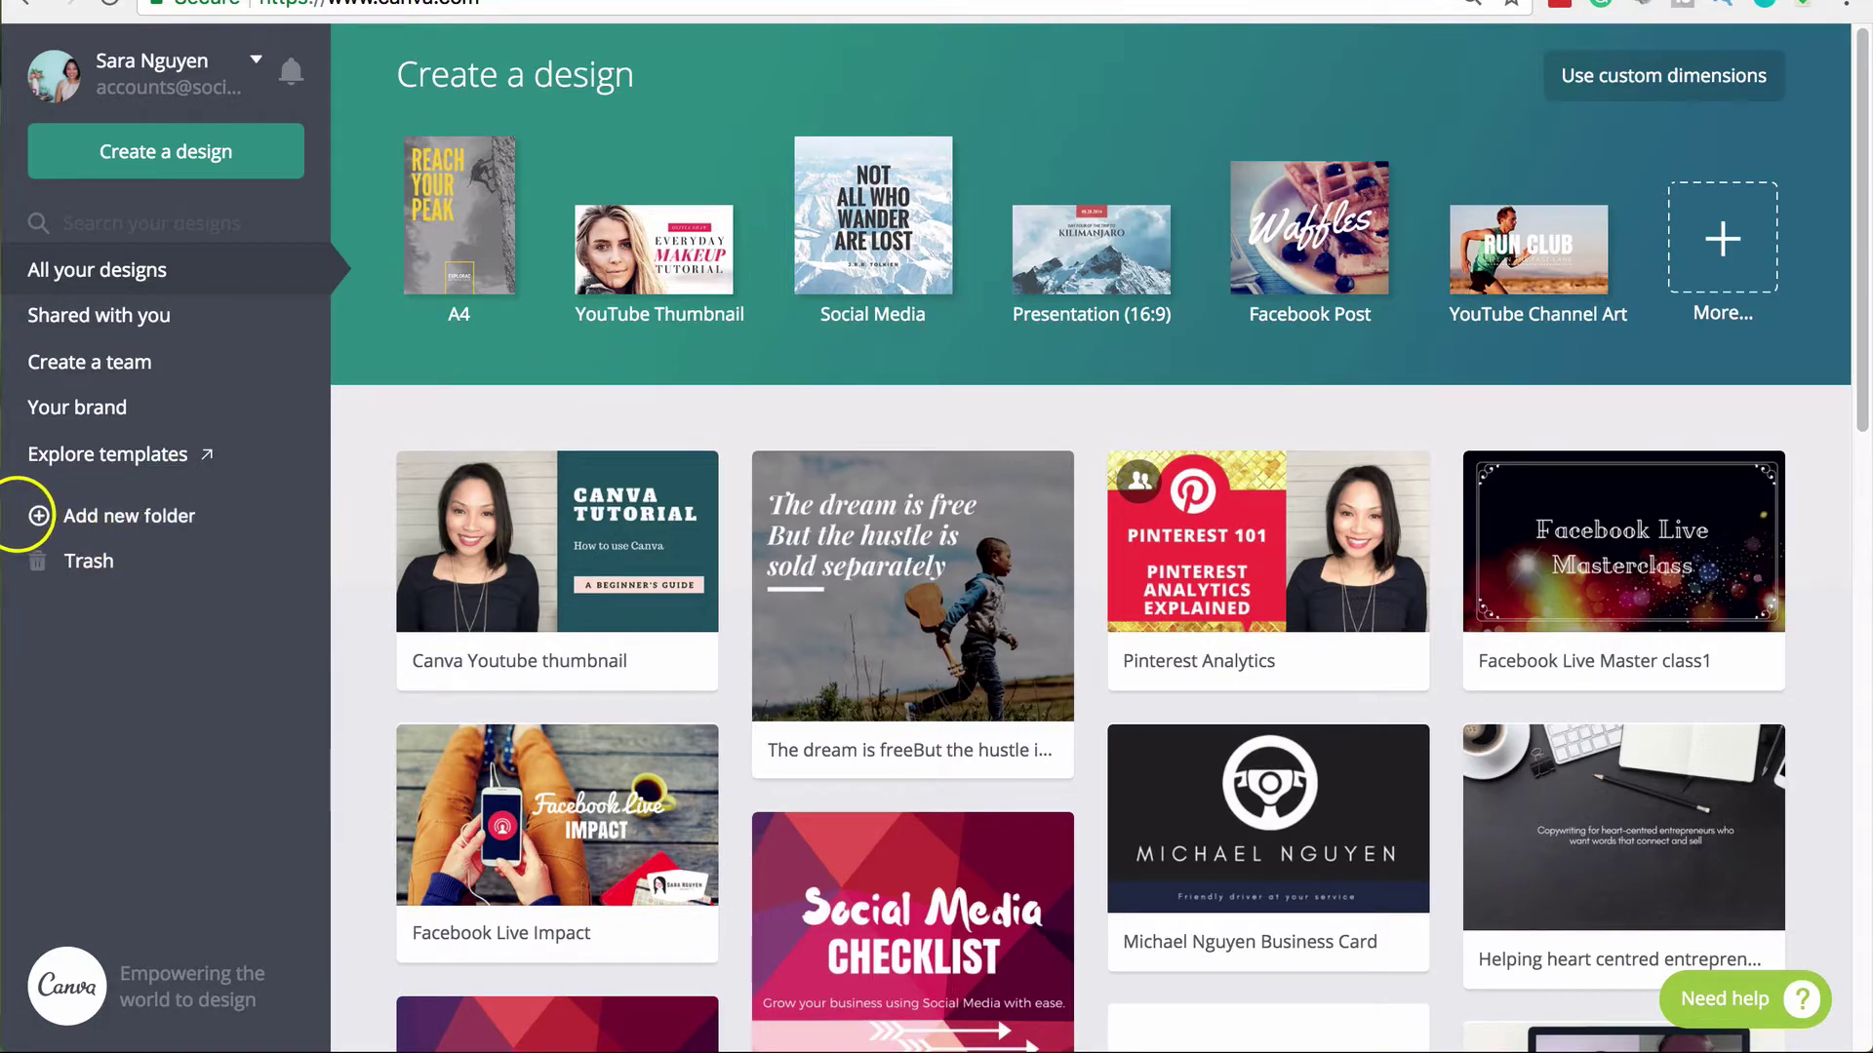
{"action": "left_click", "coordinate": [39, 515]}
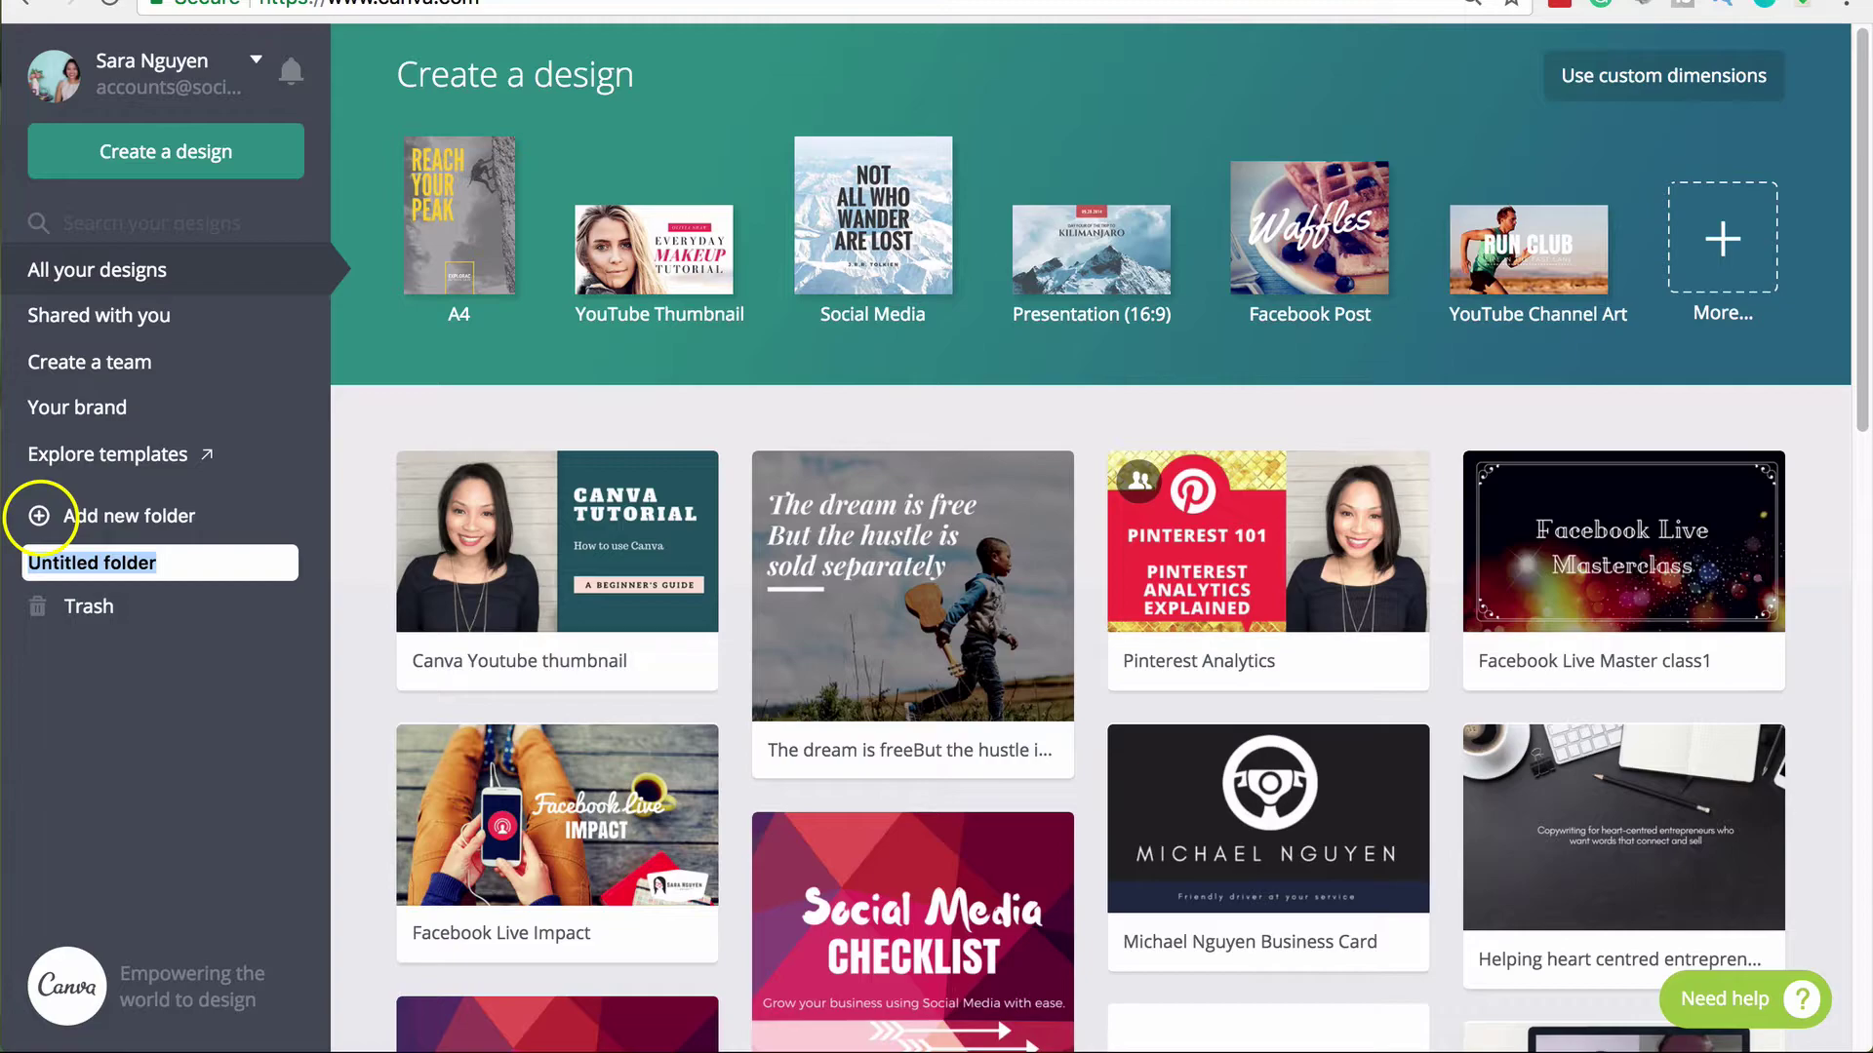
{"action": "type", "text": "Y"}
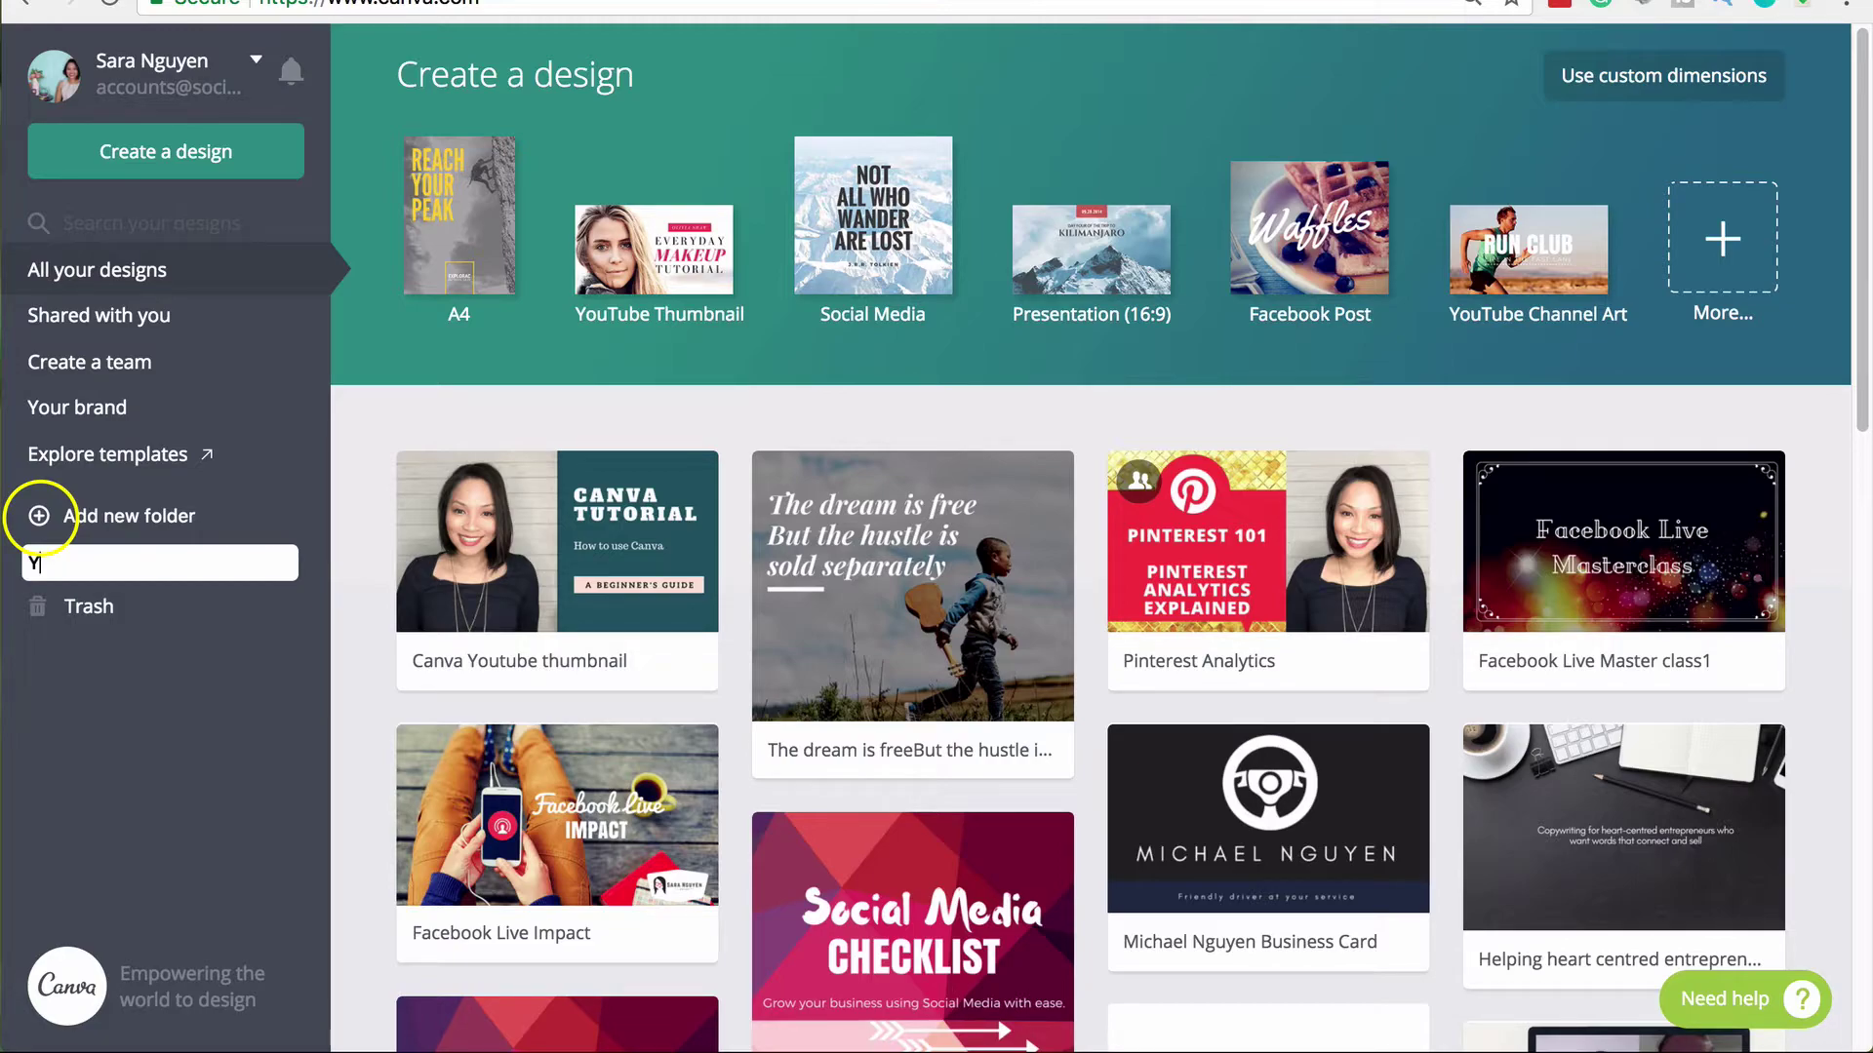
{"action": "type", "text": "ouTube images"}
{"action": "key", "text": "Return"}
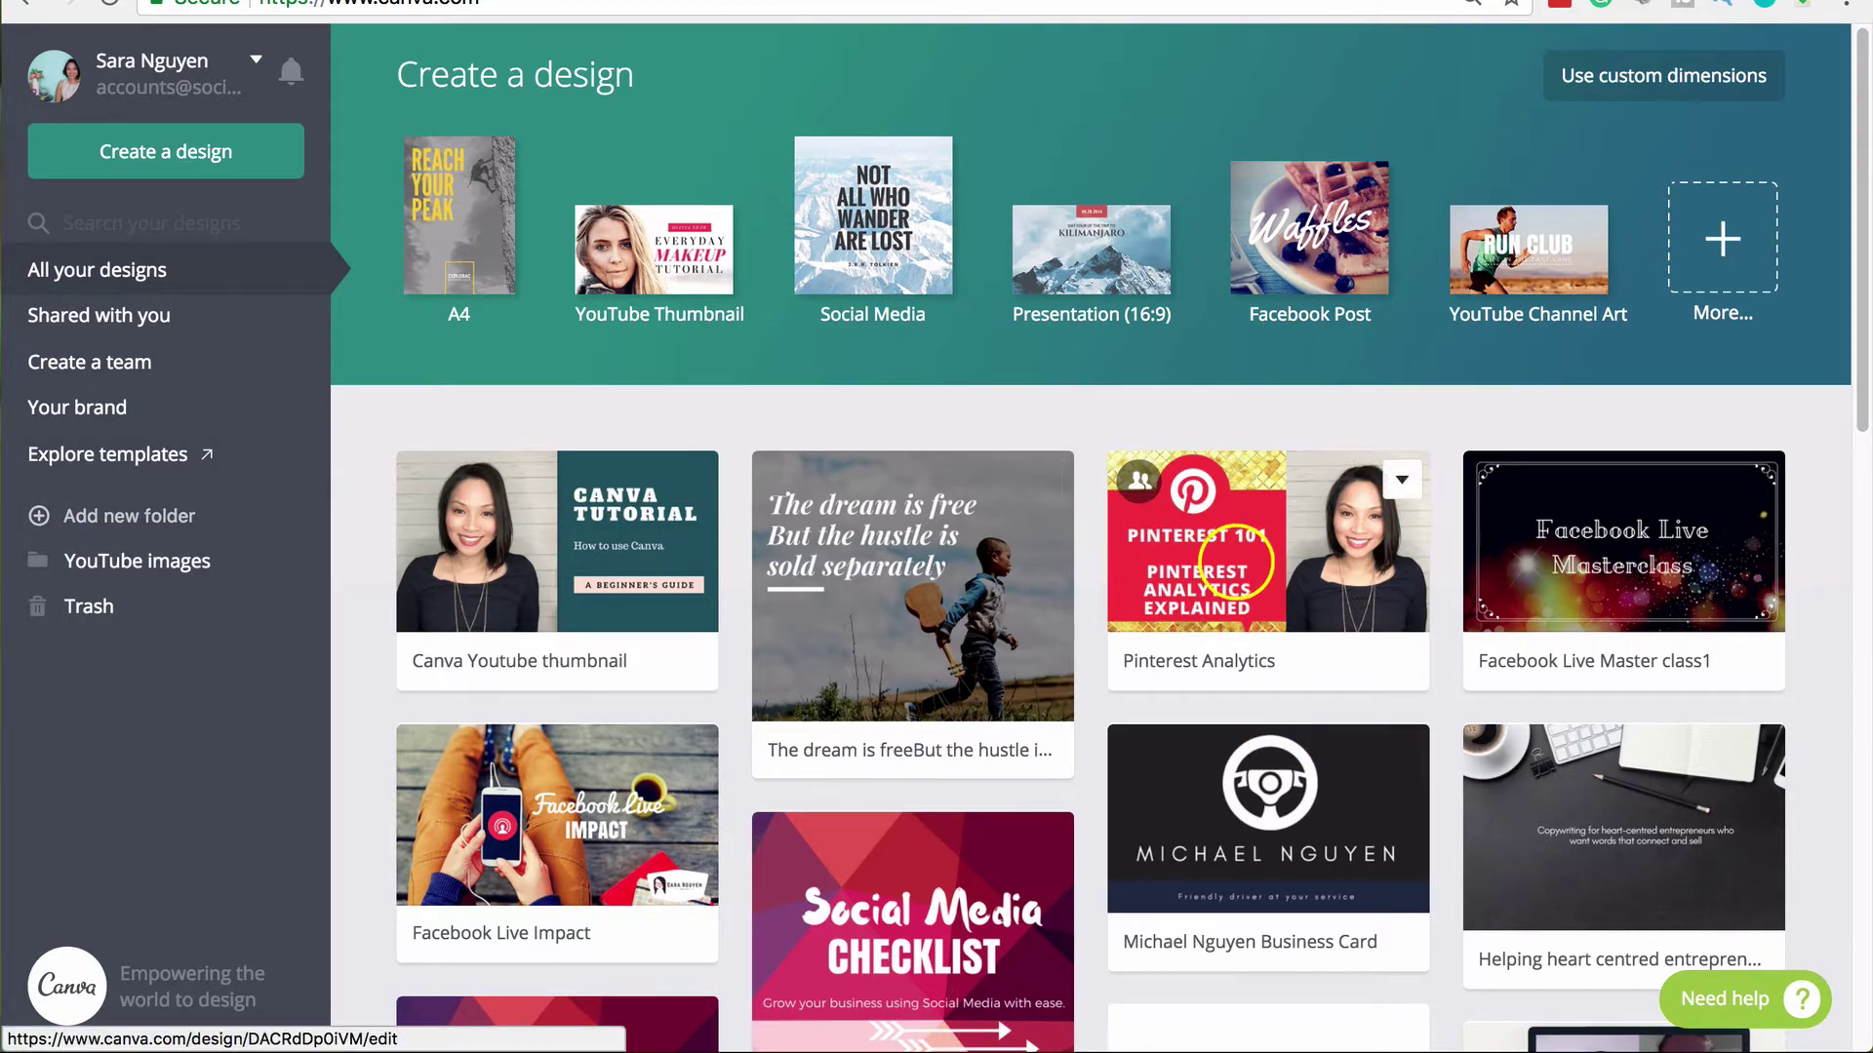
- Drag Pinterest Analytics and Canva Youtube thumbnail into YouTube images, then open the folder
{"action": "left_click_drag", "start_coordinate": [1231, 576], "coordinate": [122, 572]}
{"action": "scroll", "coordinate": [1073, 816], "scroll_direction": "down", "scroll_amount": 1}
{"action": "scroll", "coordinate": [1073, 815], "scroll_direction": "down", "scroll_amount": 3}
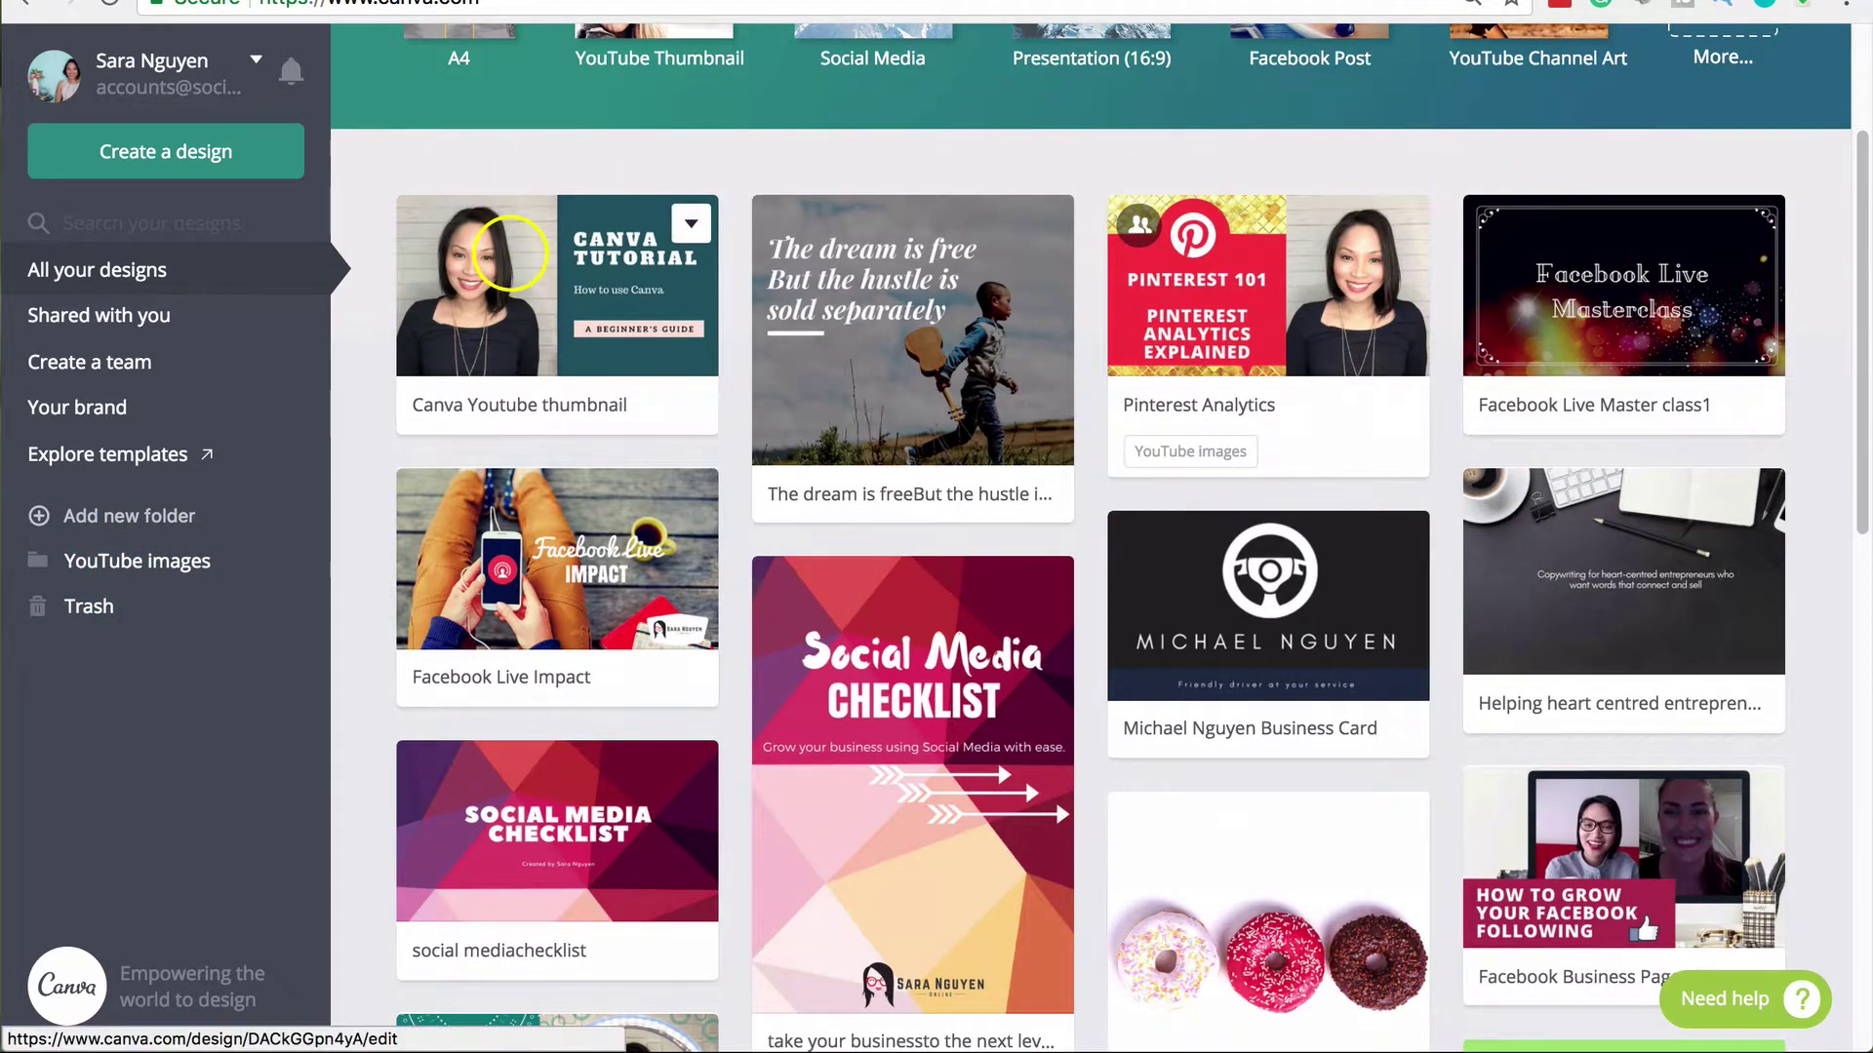
{"action": "left_click_drag", "start_coordinate": [522, 288], "coordinate": [185, 564]}
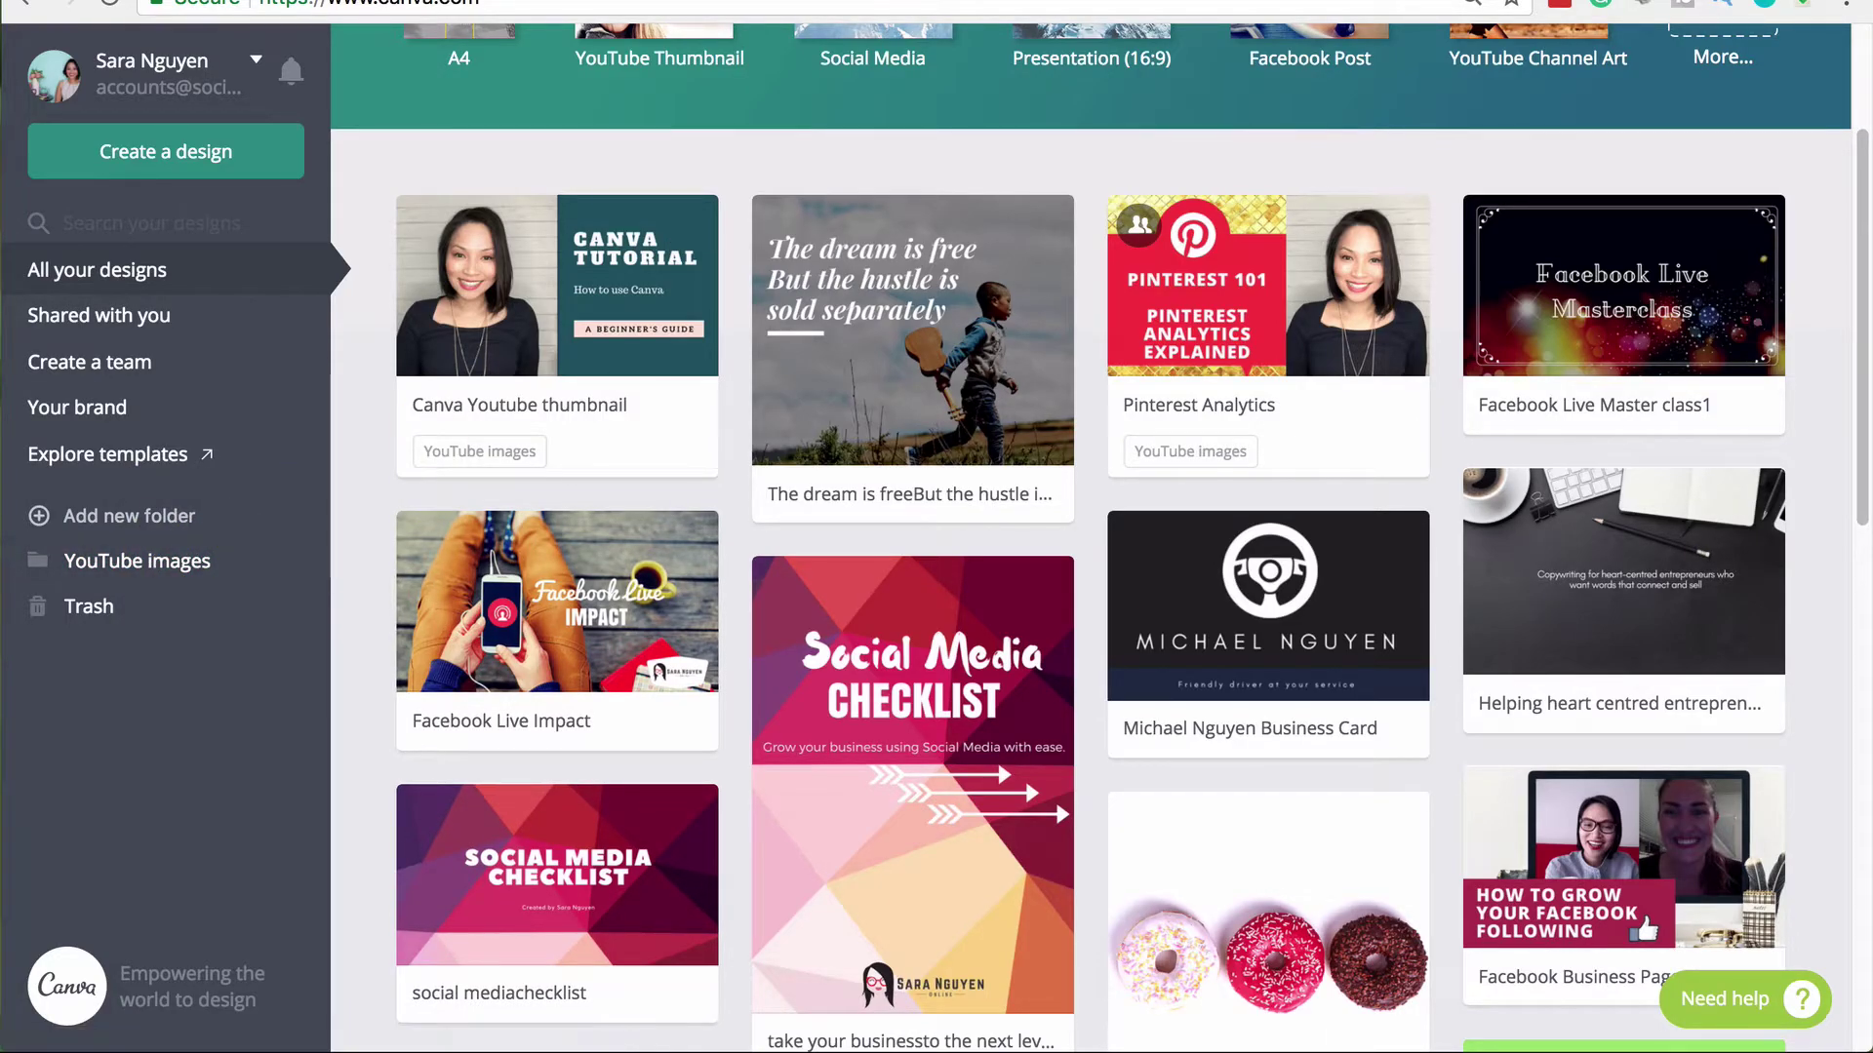
{"action": "scroll", "coordinate": [1091, 537], "scroll_direction": "down", "scroll_amount": 4}
{"action": "scroll", "coordinate": [1091, 536], "scroll_direction": "up", "scroll_amount": 7}
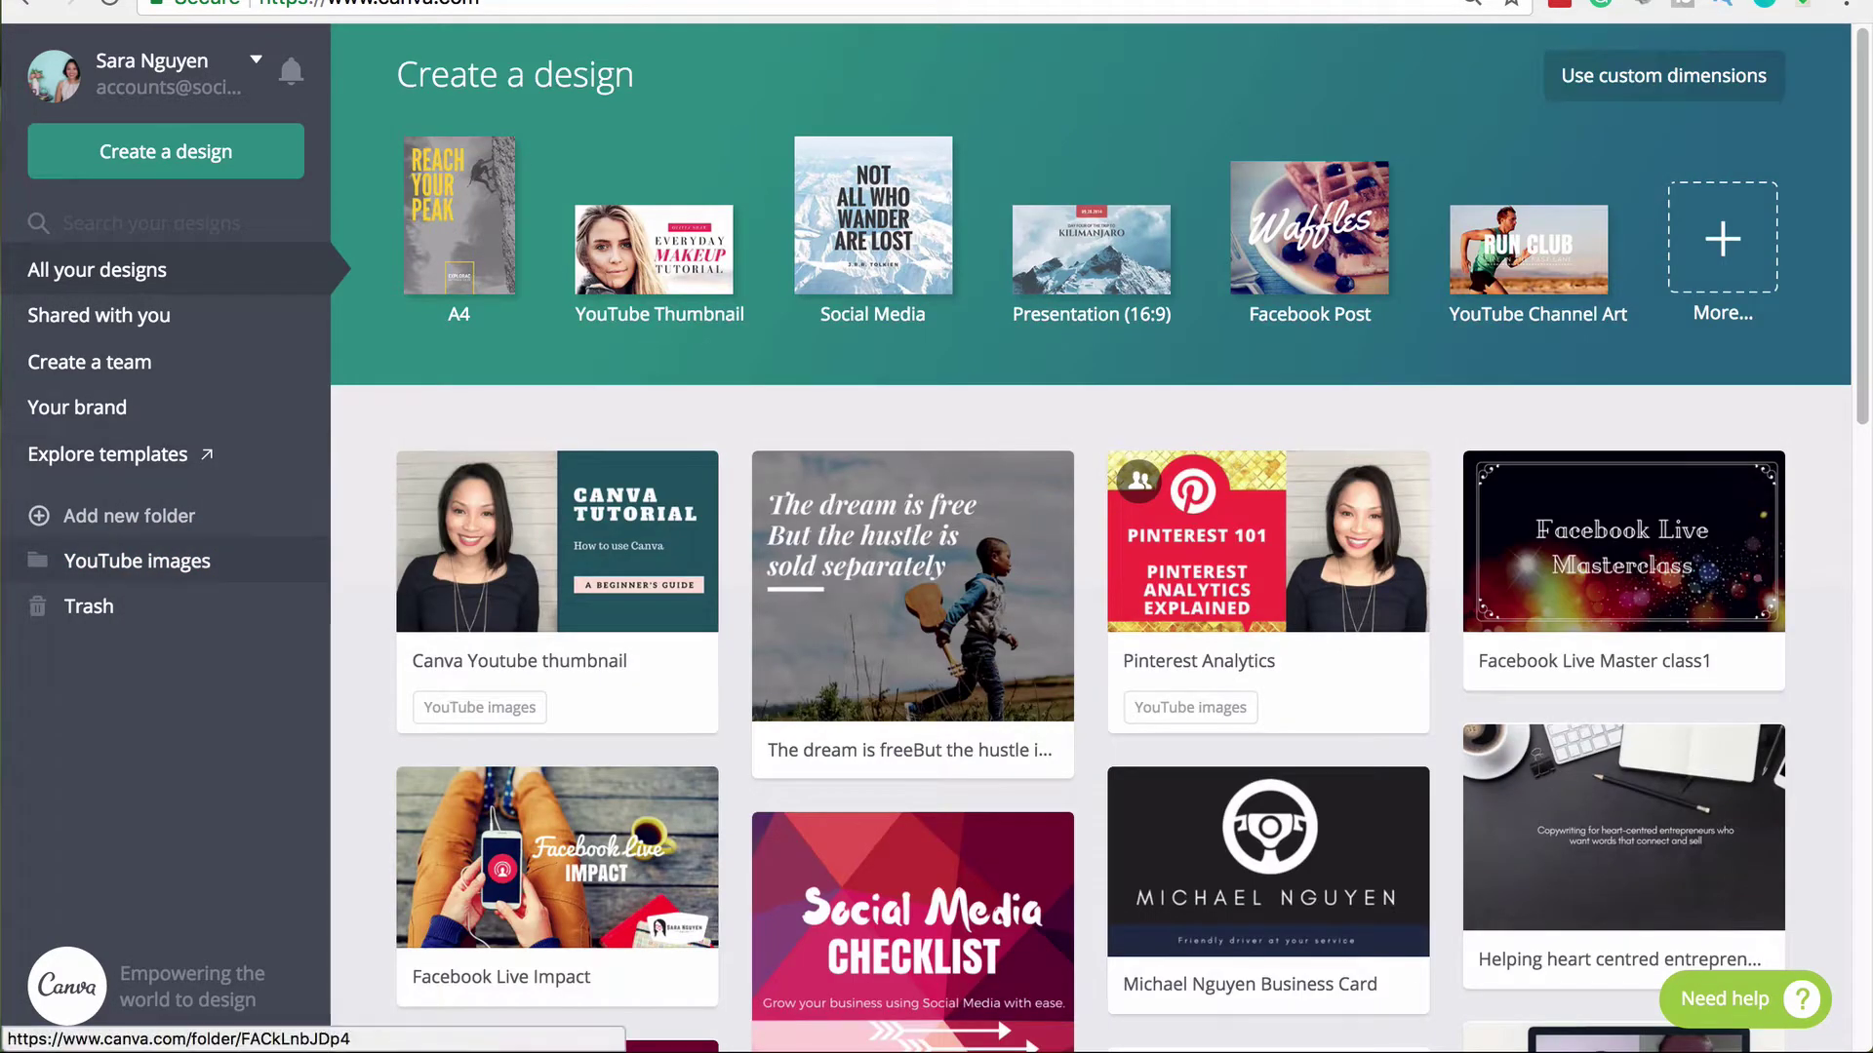
{"action": "left_click", "coordinate": [137, 560]}
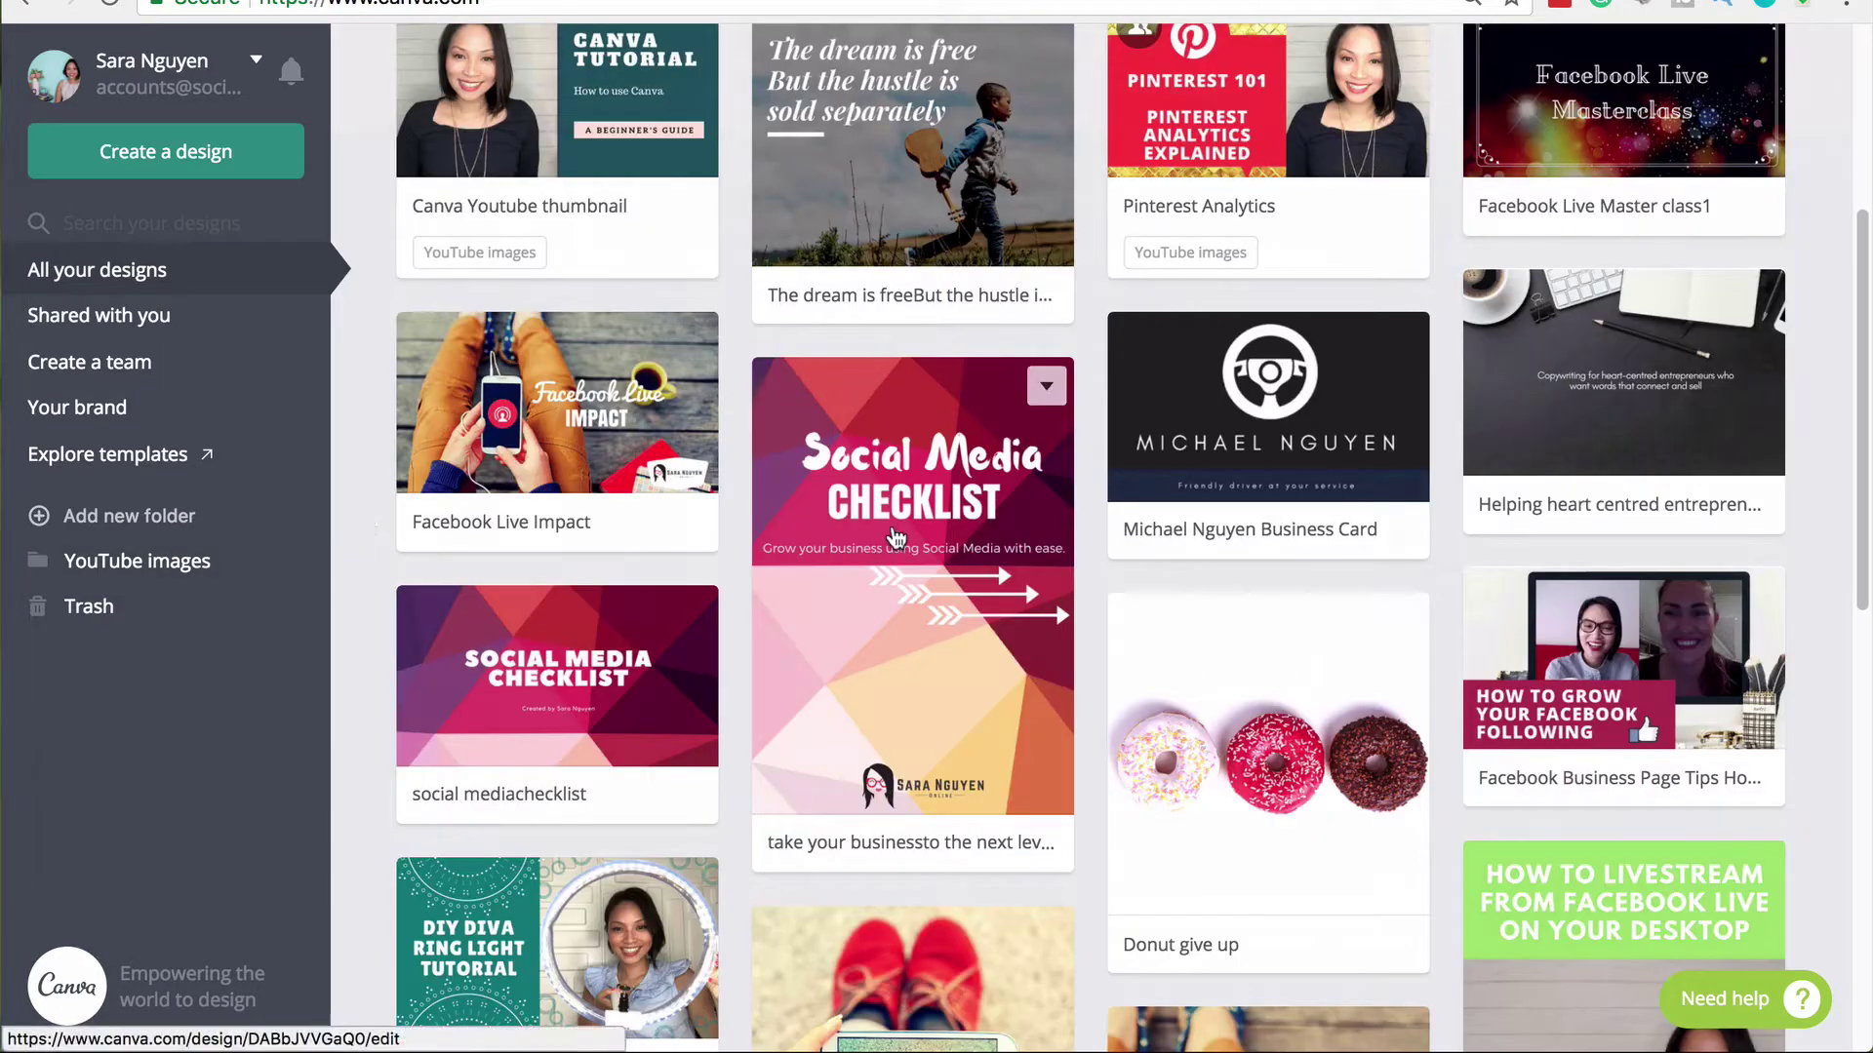
- Open Social Media Checklist and pick YouTube Thumbnail, Social Media and Presentation (16:9) resize formats
{"action": "left_click", "coordinate": [897, 536]}
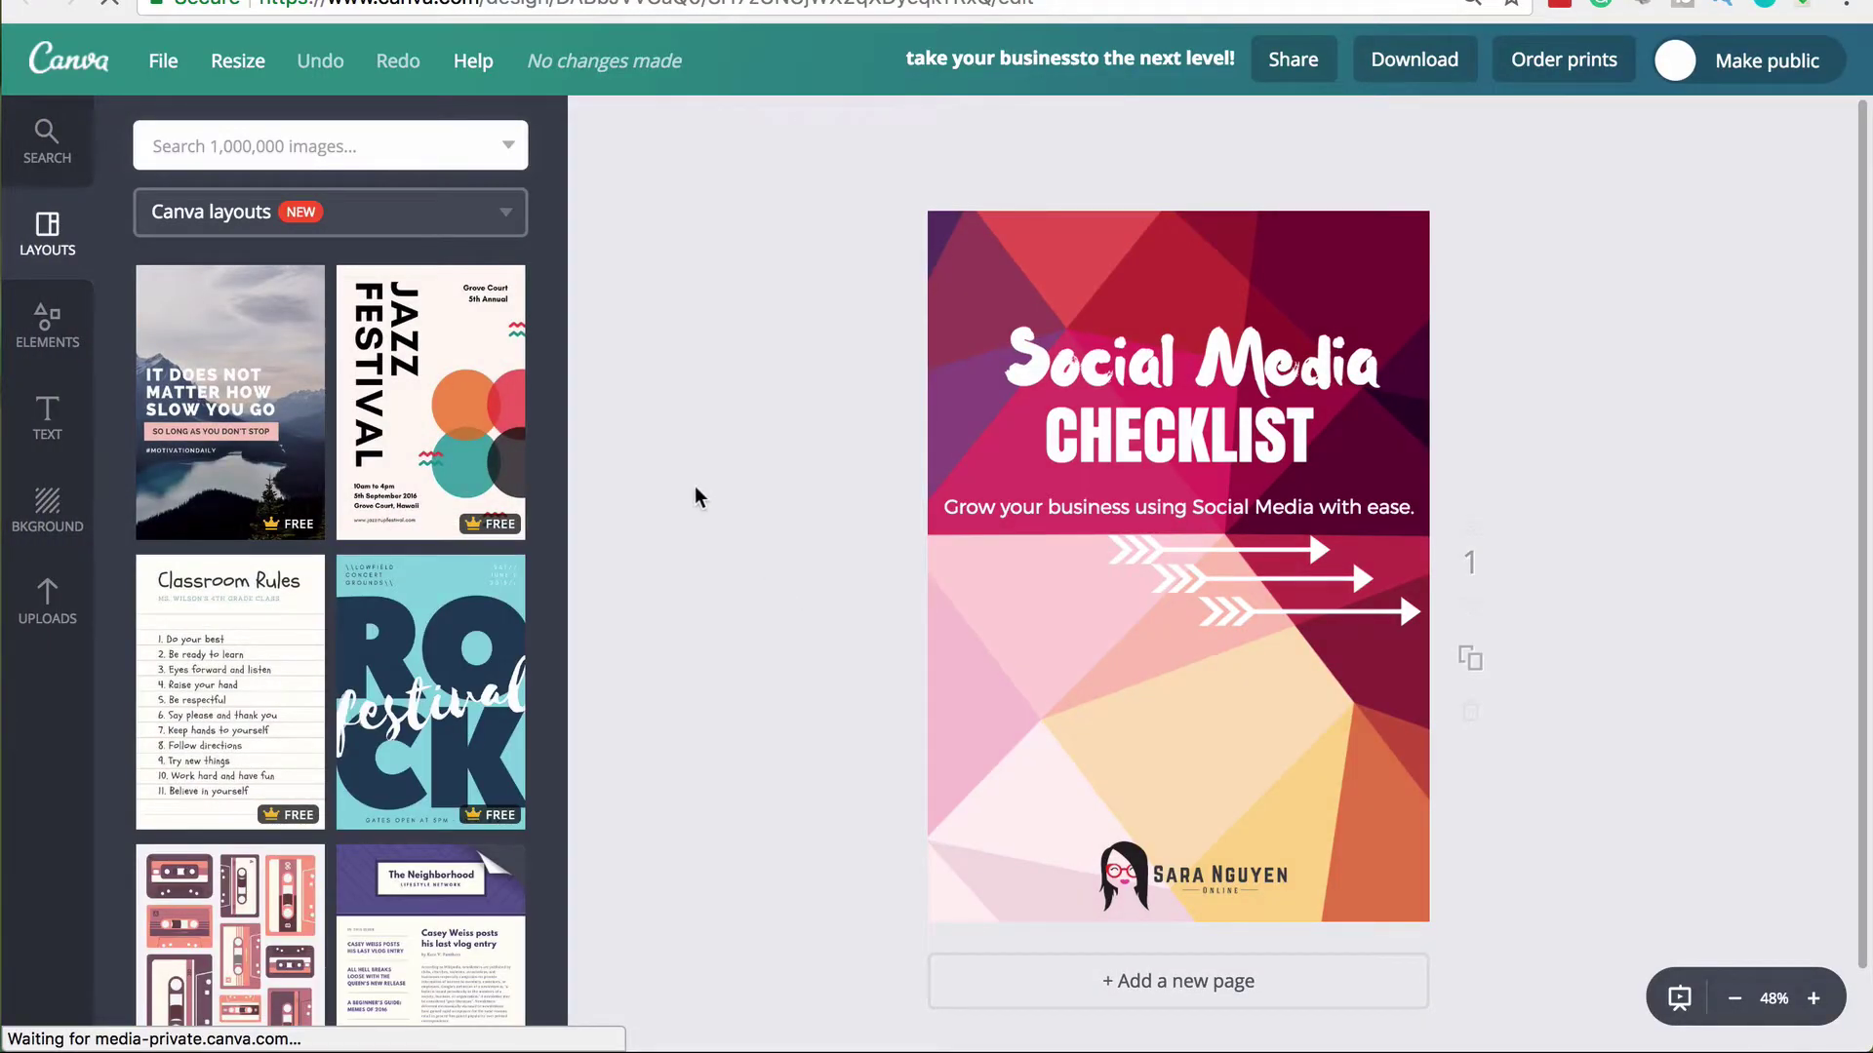
{"action": "left_click", "coordinate": [734, 525]}
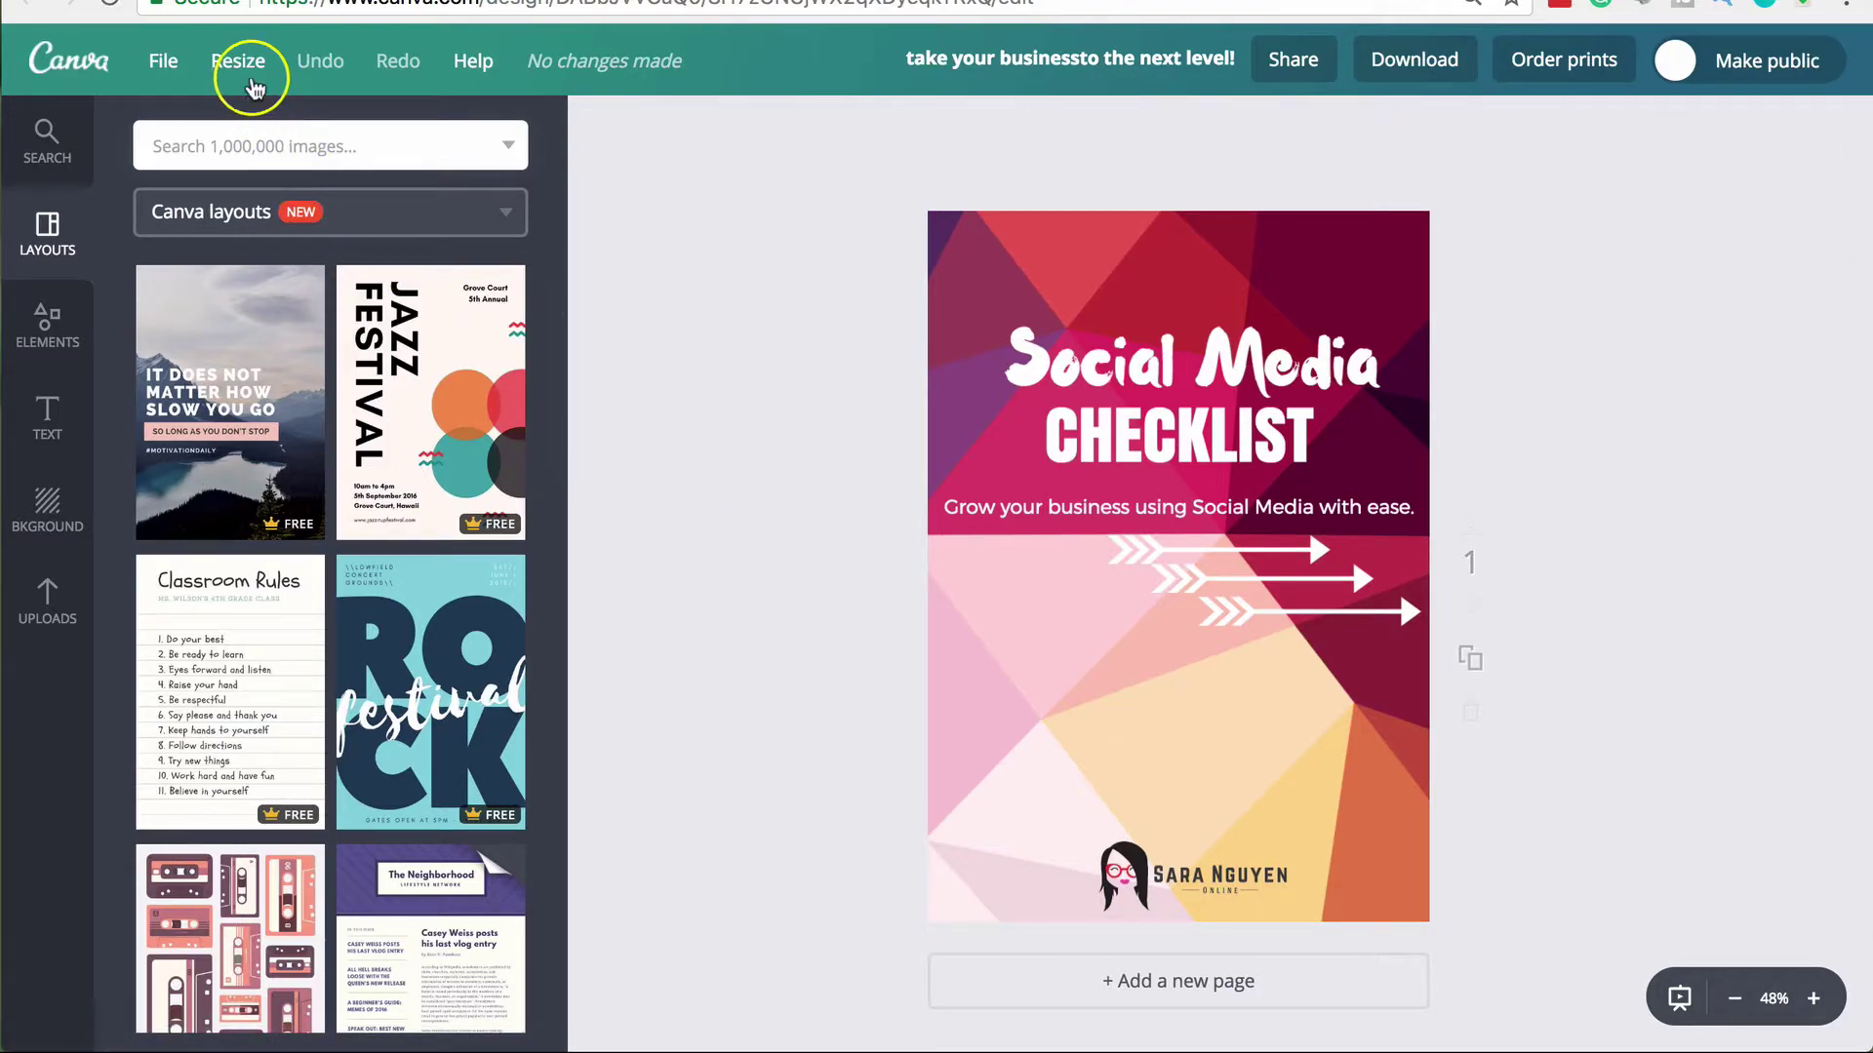
{"action": "left_click", "coordinate": [243, 68]}
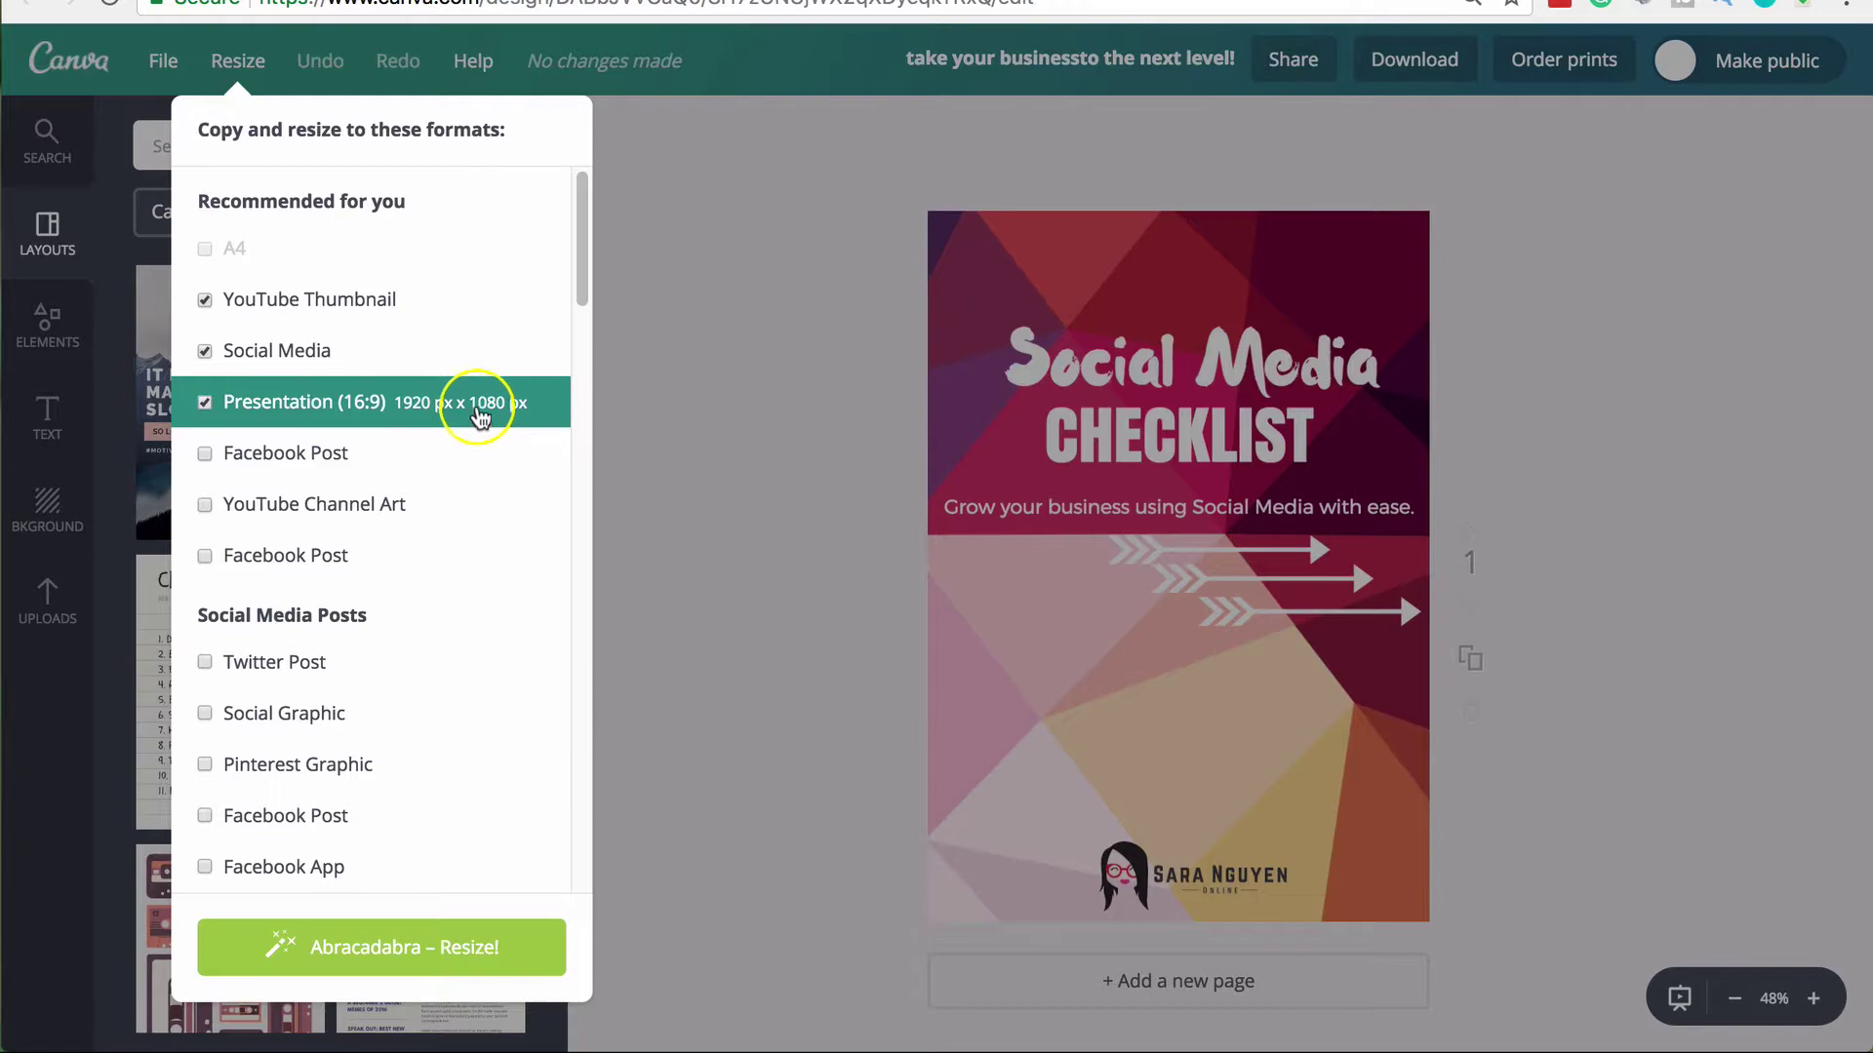
- Create the resized copies, then view resize formats for the new presentation copy
{"action": "left_click", "coordinate": [421, 962]}
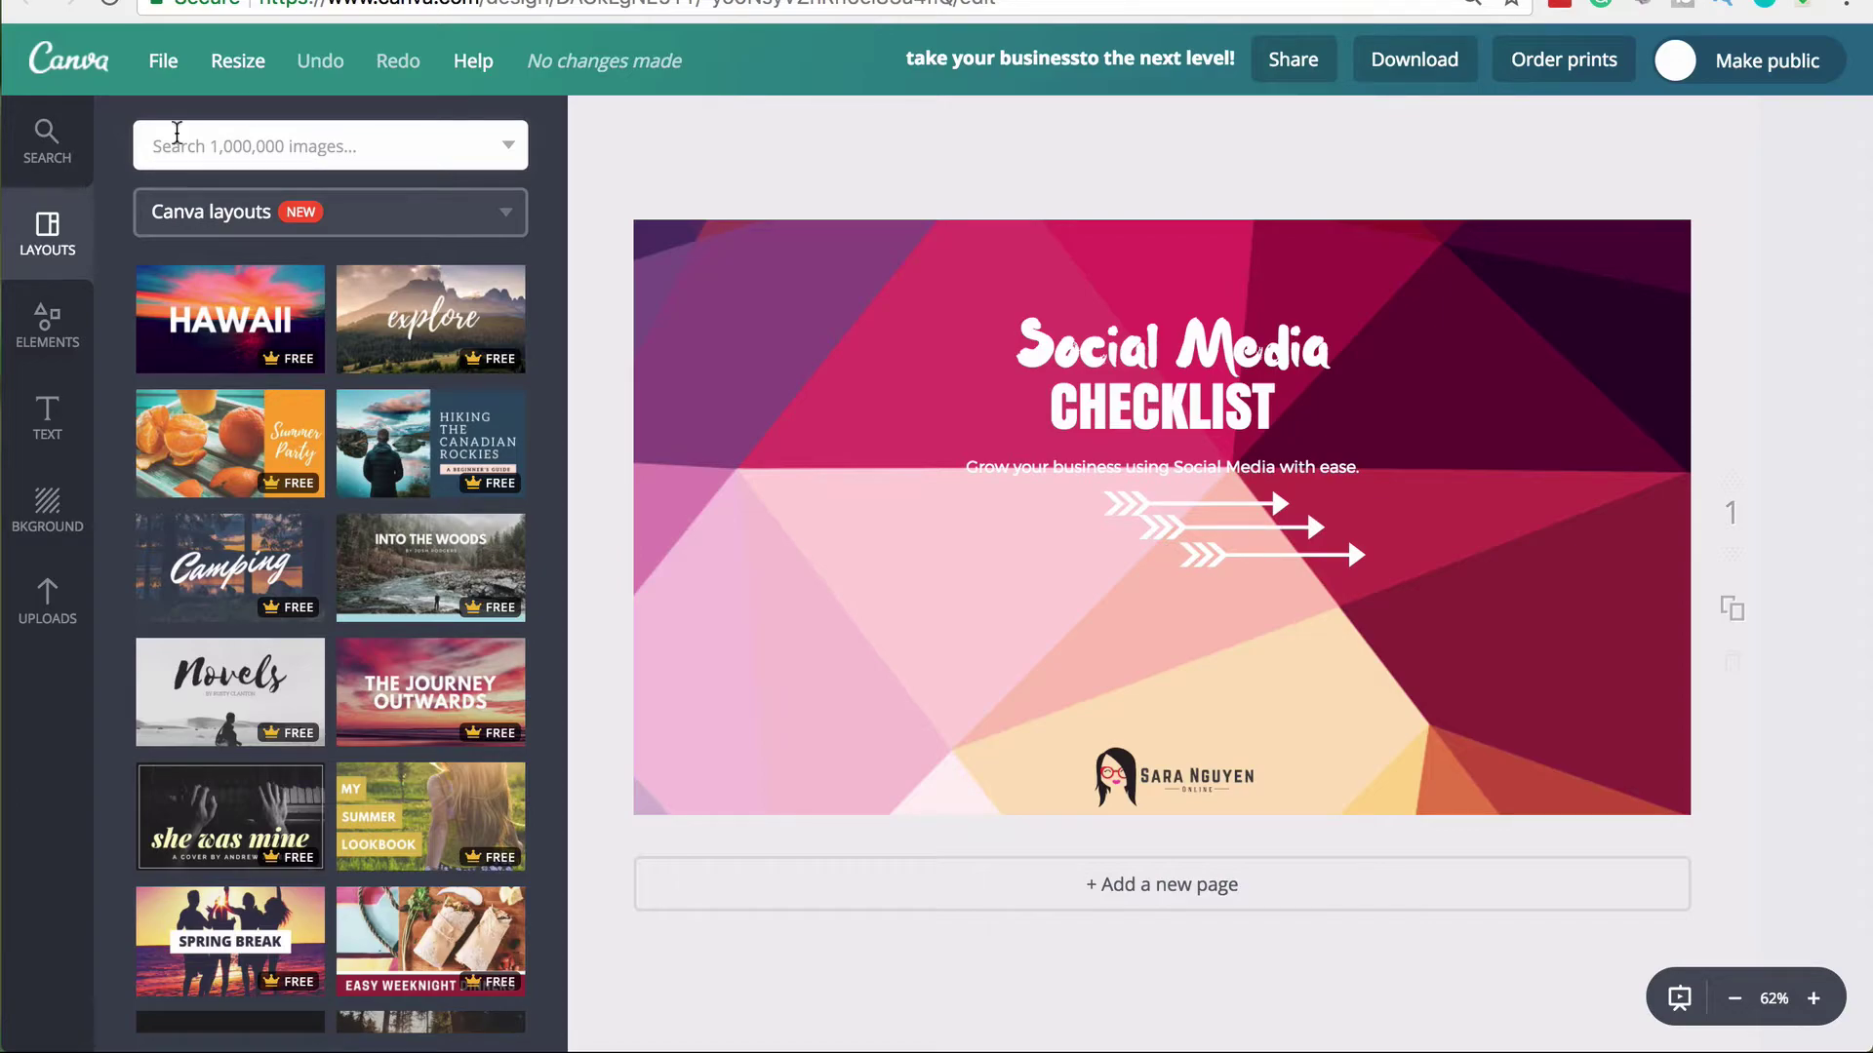
{"action": "left_click", "coordinate": [252, 66]}
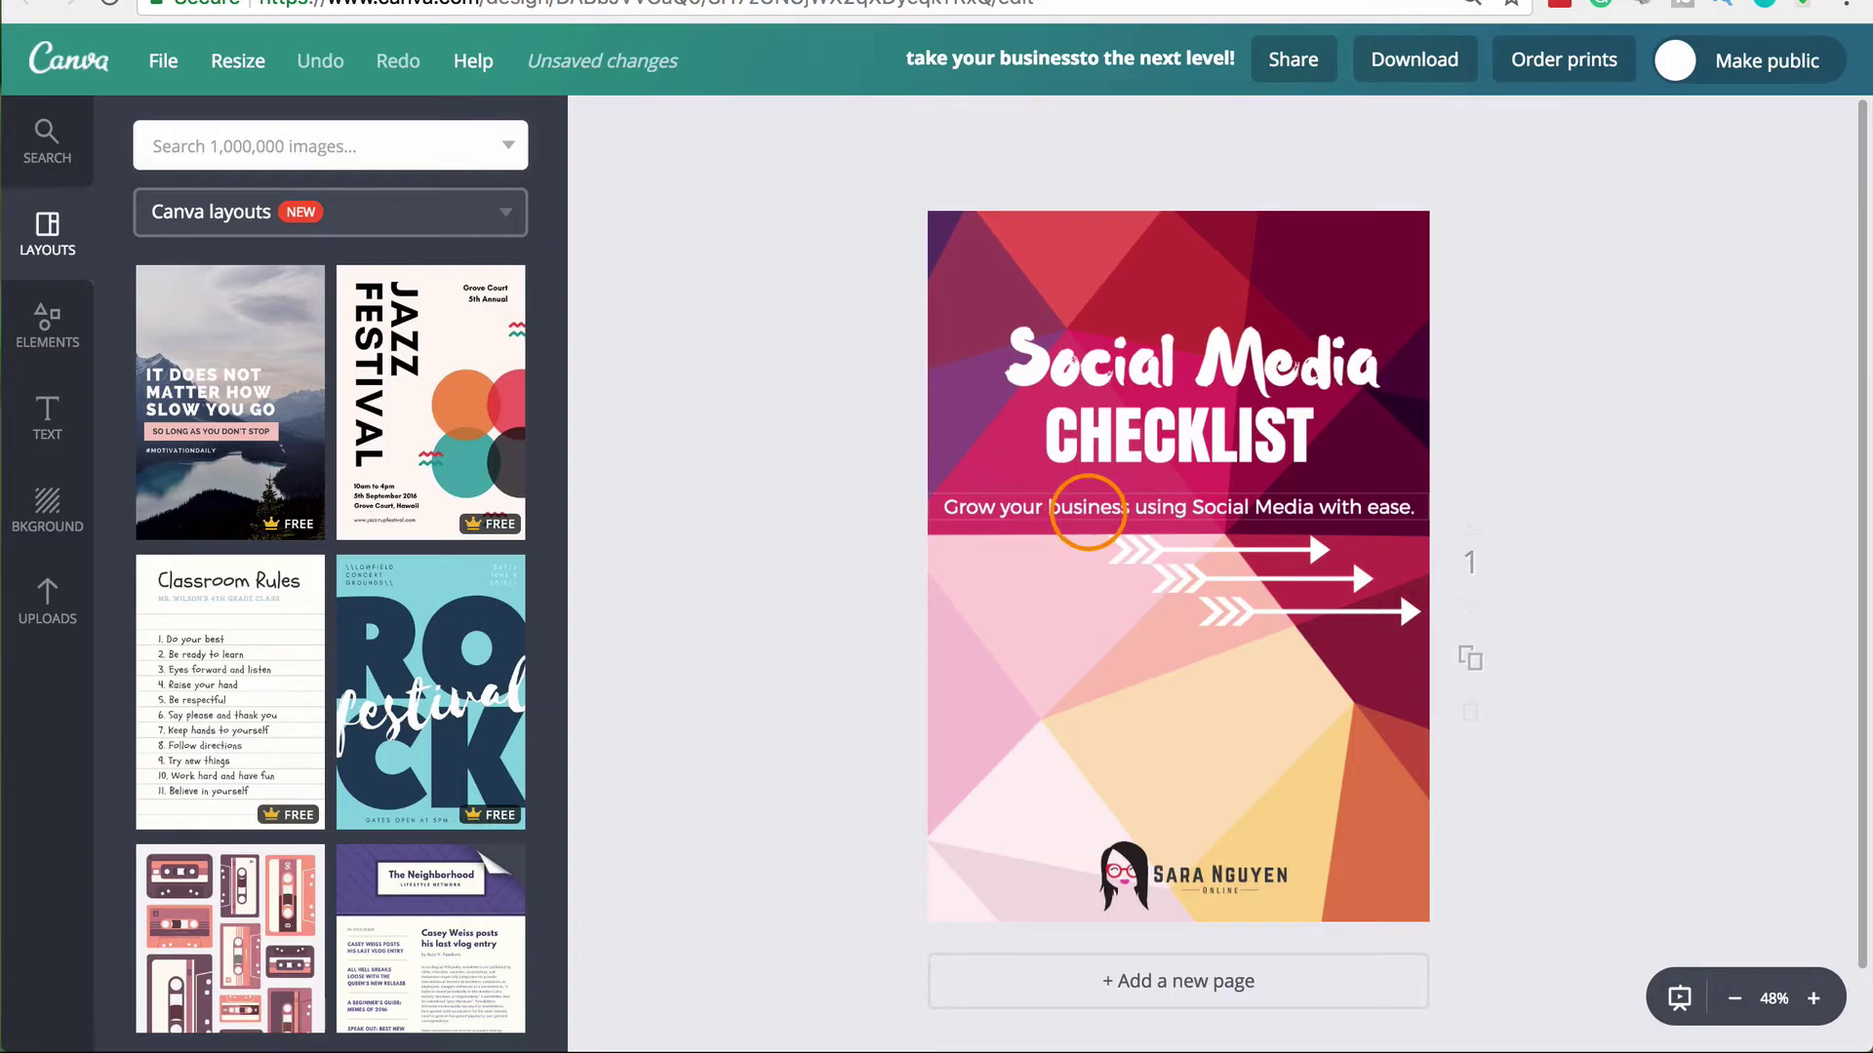
- Select the checklist's Montserrat Light subtitle and show the font list, including Brightside Typeface
{"action": "left_click", "coordinate": [1090, 508]}
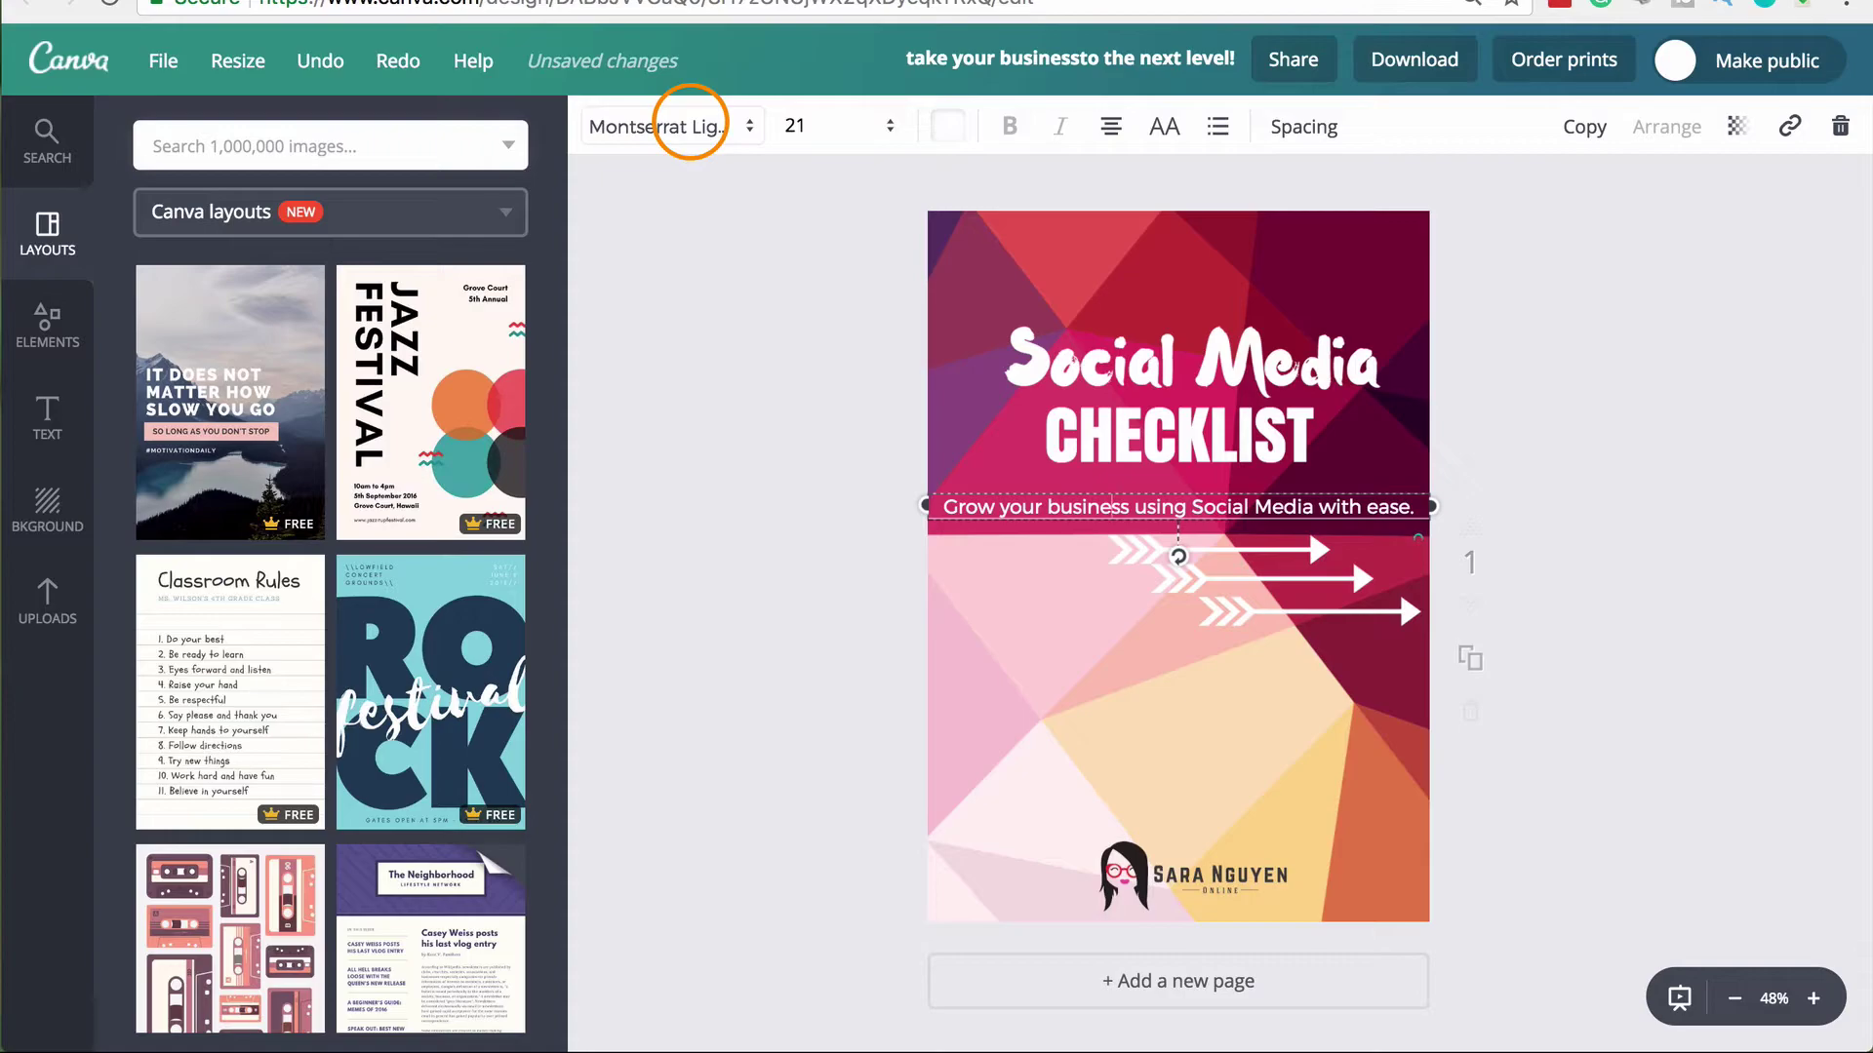
{"action": "left_click", "coordinate": [690, 125]}
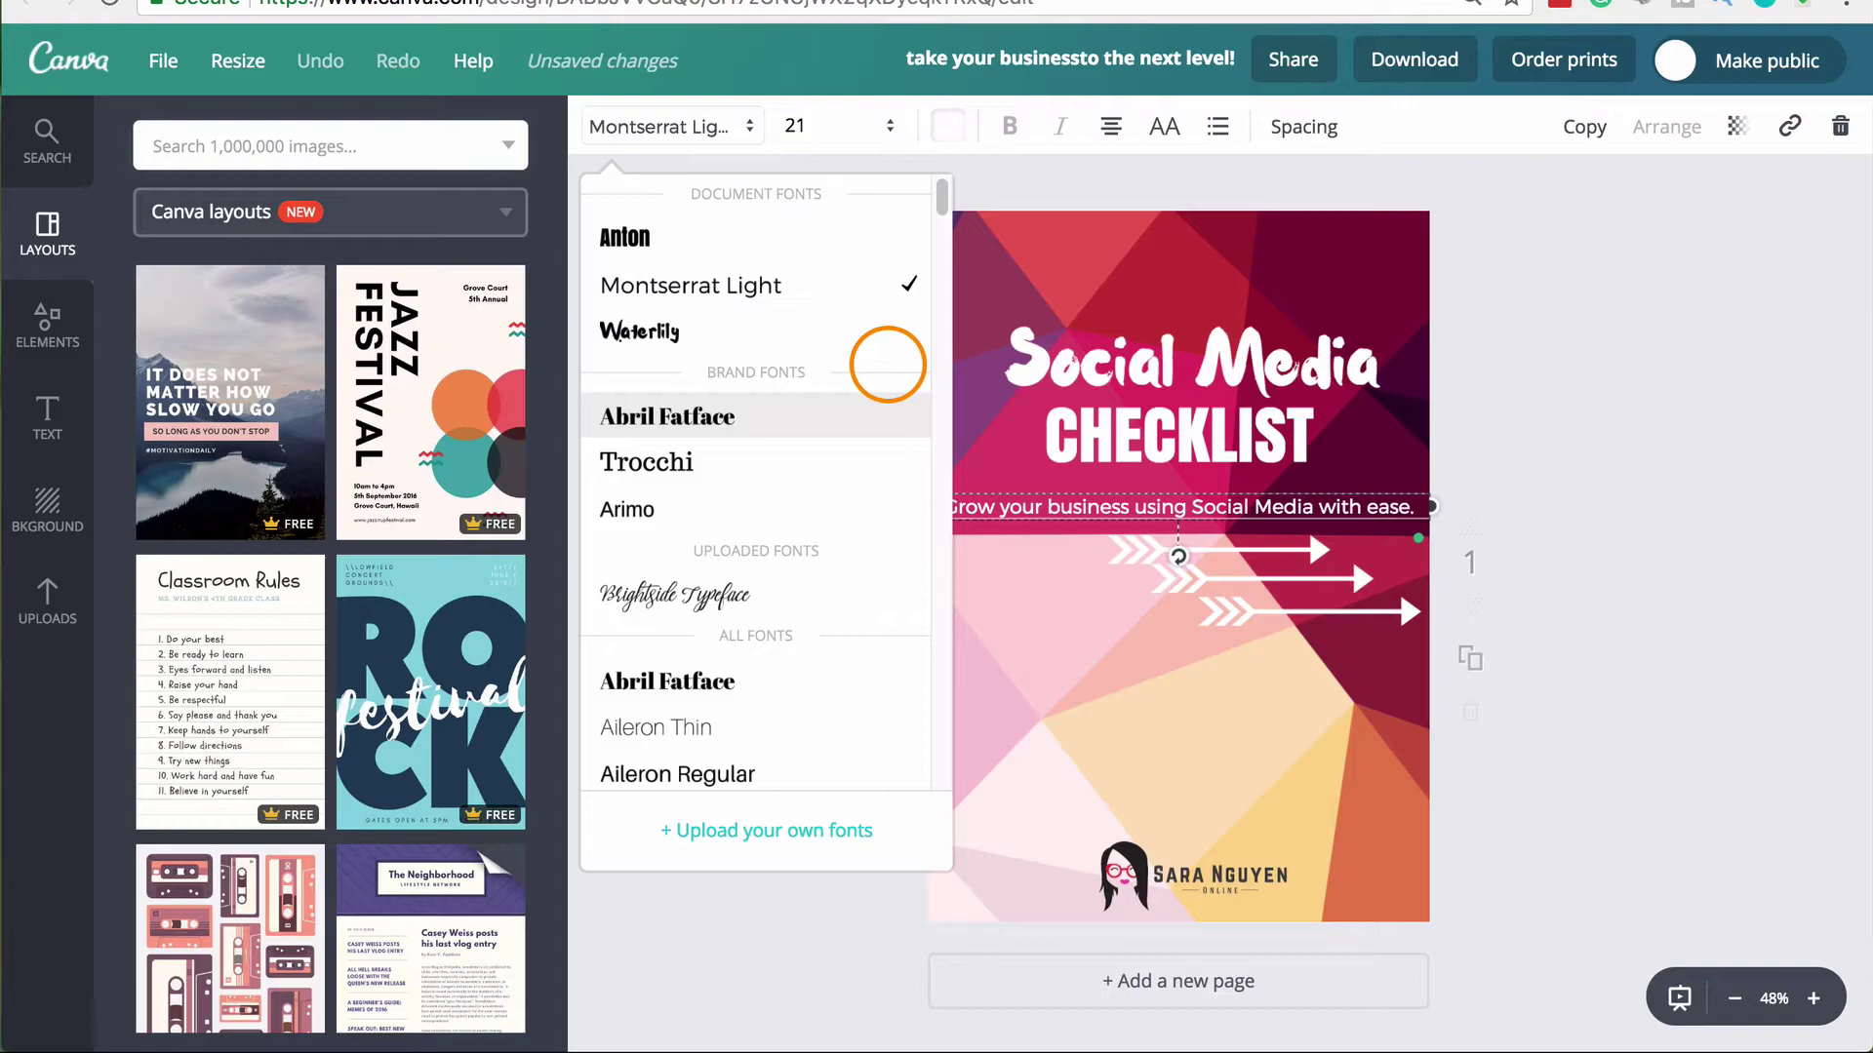
- Deselect the subtitle and scroll through extra layouts like planners, agendas and Daily Planner
{"action": "left_click", "coordinate": [887, 365]}
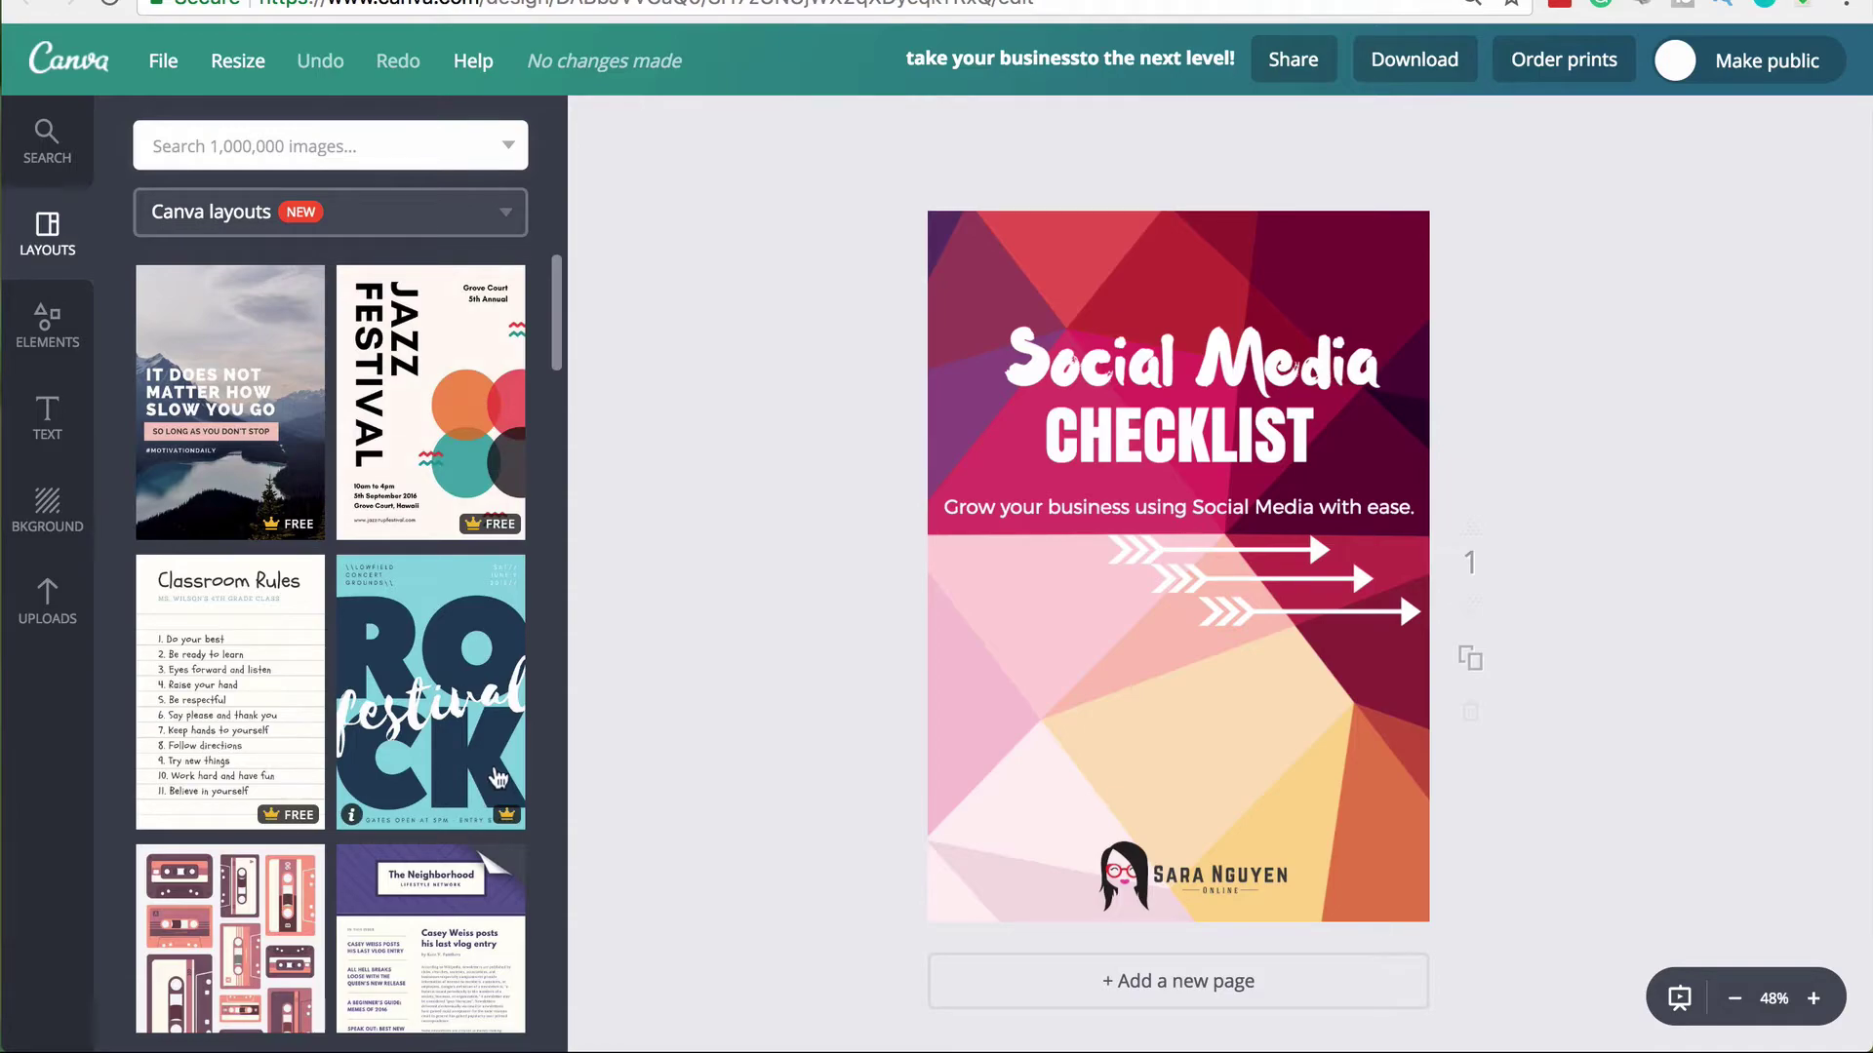
{"action": "scroll", "coordinate": [195, 806], "scroll_direction": "down", "scroll_amount": 6}
{"action": "scroll", "coordinate": [195, 806], "scroll_direction": "down", "scroll_amount": 1}
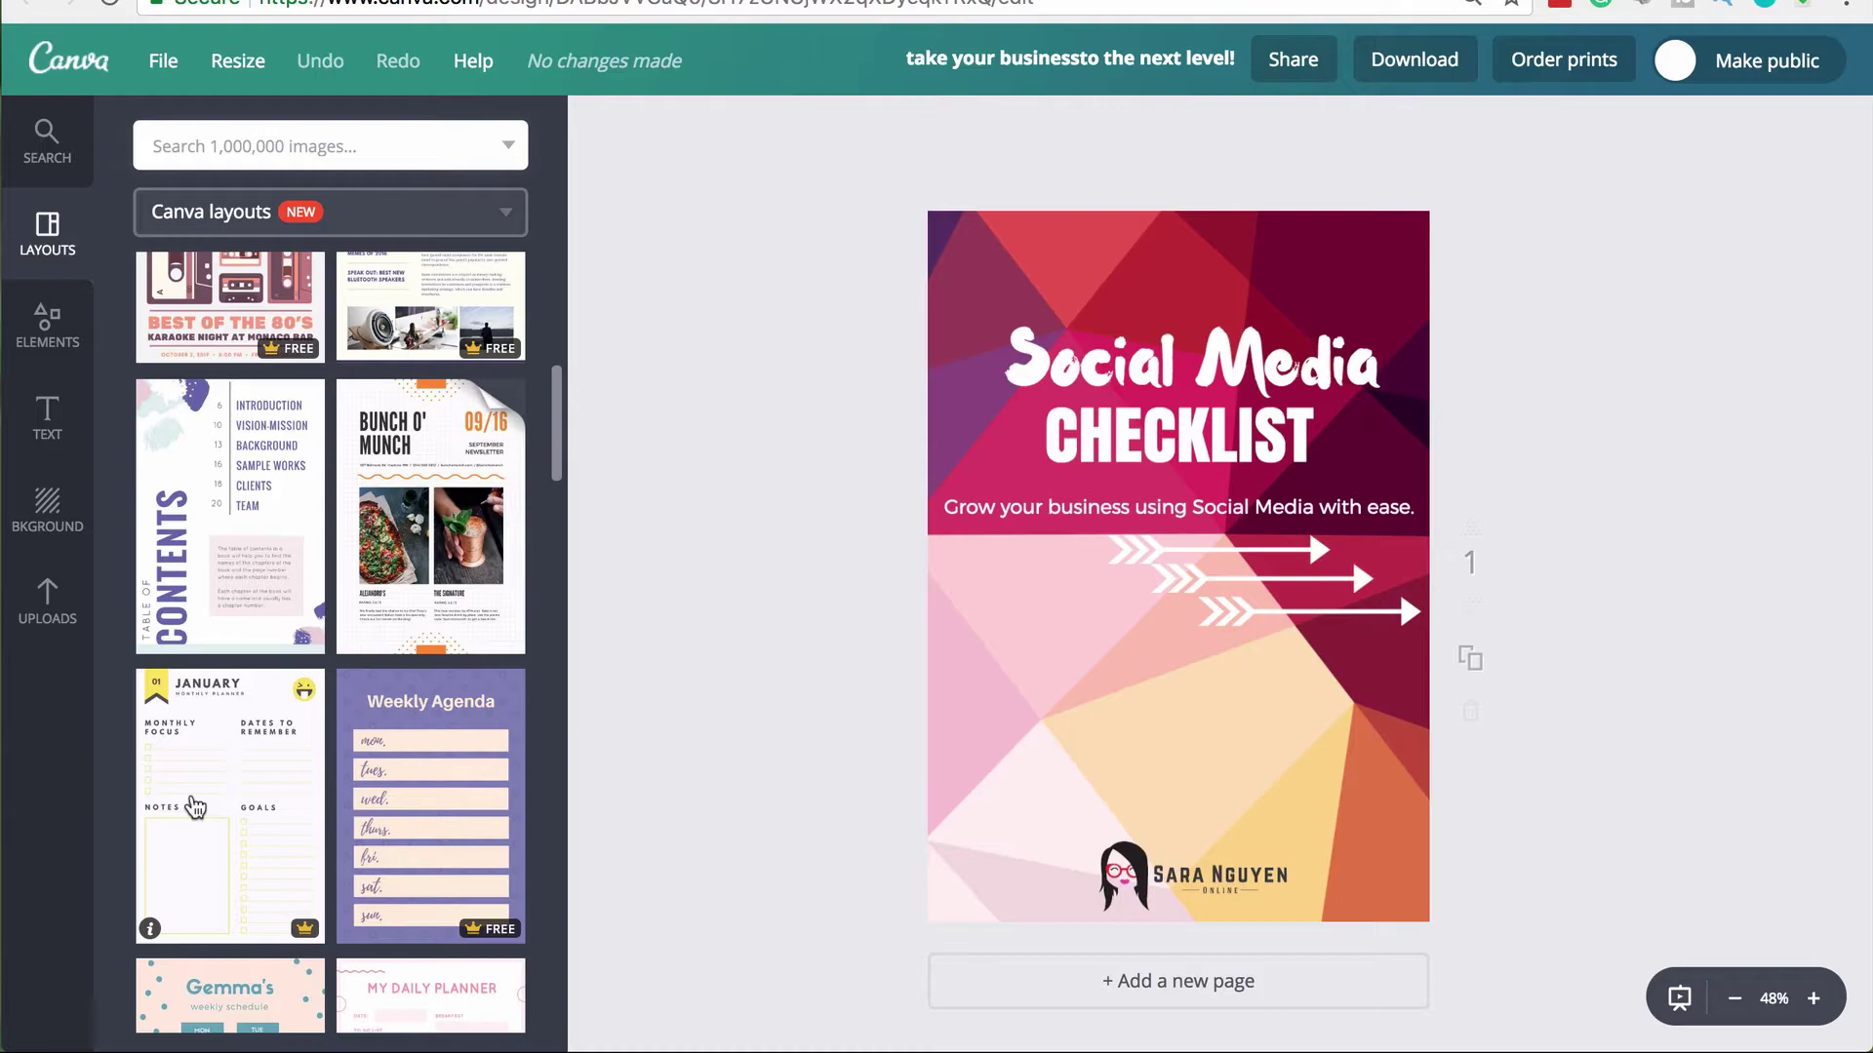
{"action": "scroll", "coordinate": [195, 806], "scroll_direction": "down", "scroll_amount": 3}
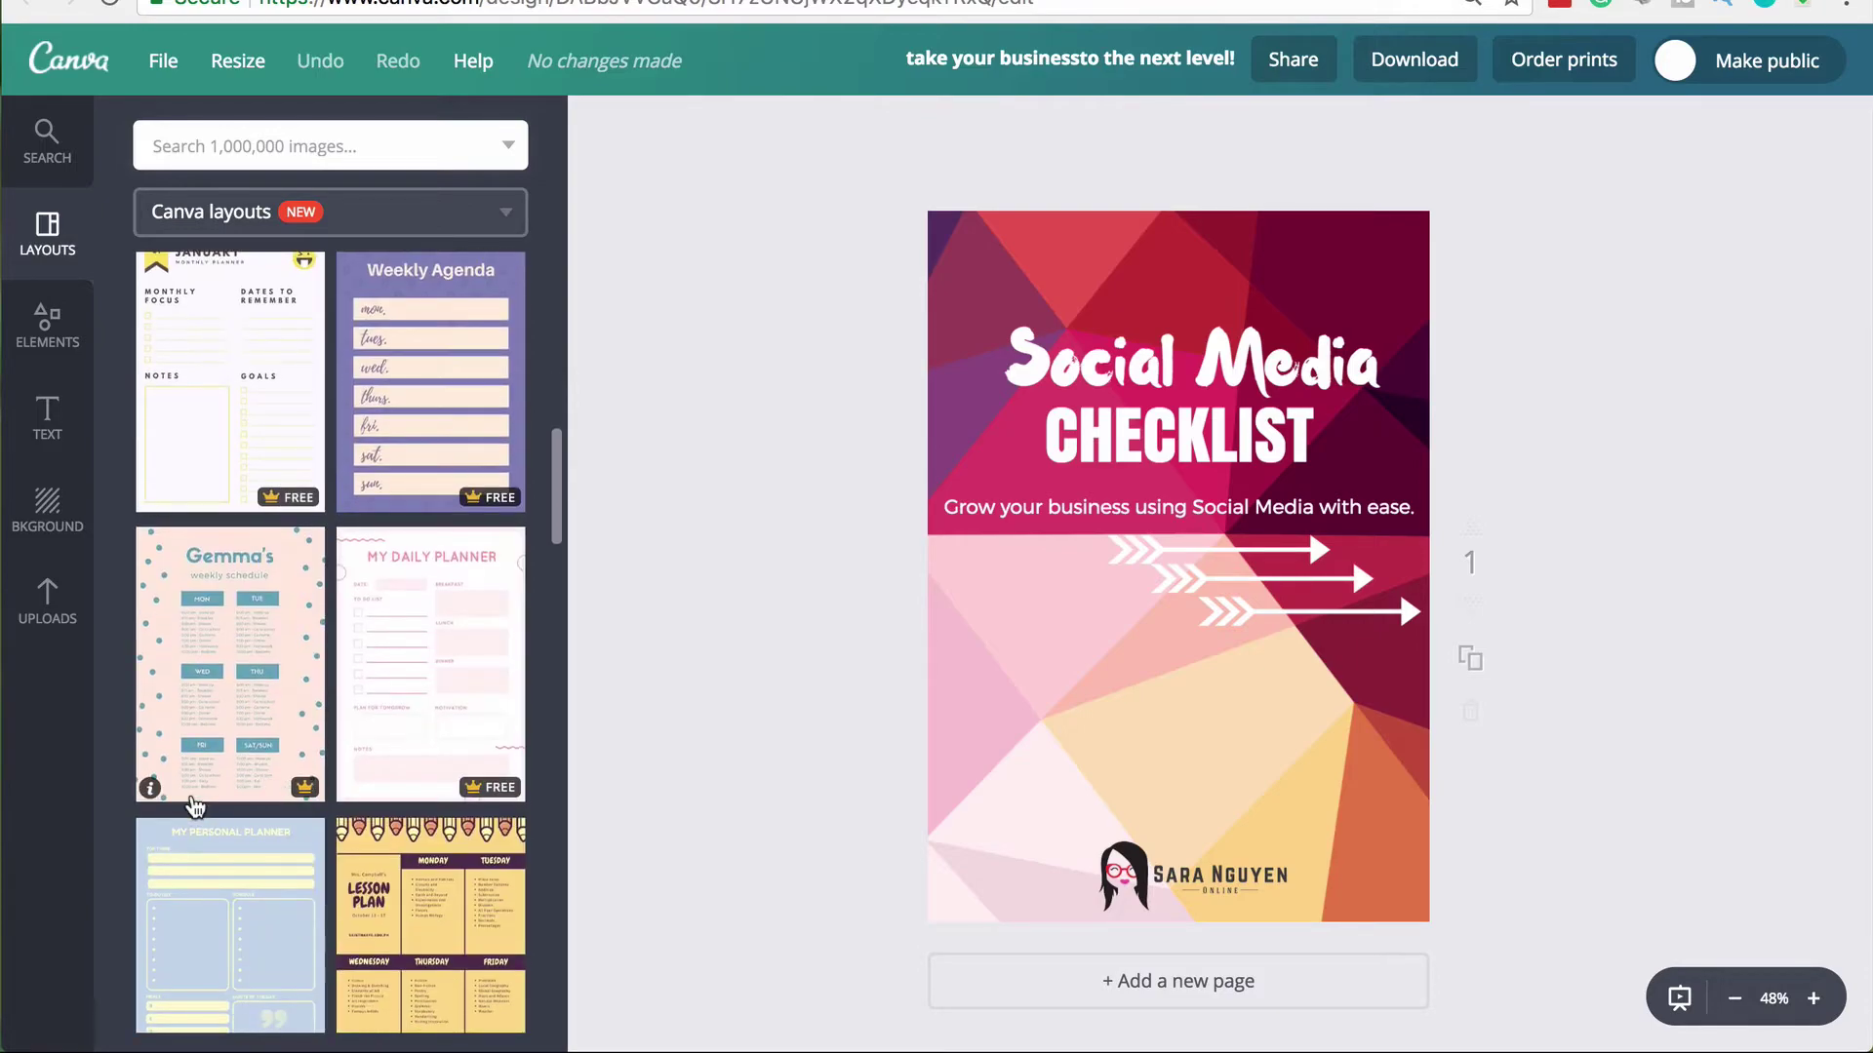
{"action": "scroll", "coordinate": [190, 803], "scroll_direction": "down", "scroll_amount": 3}
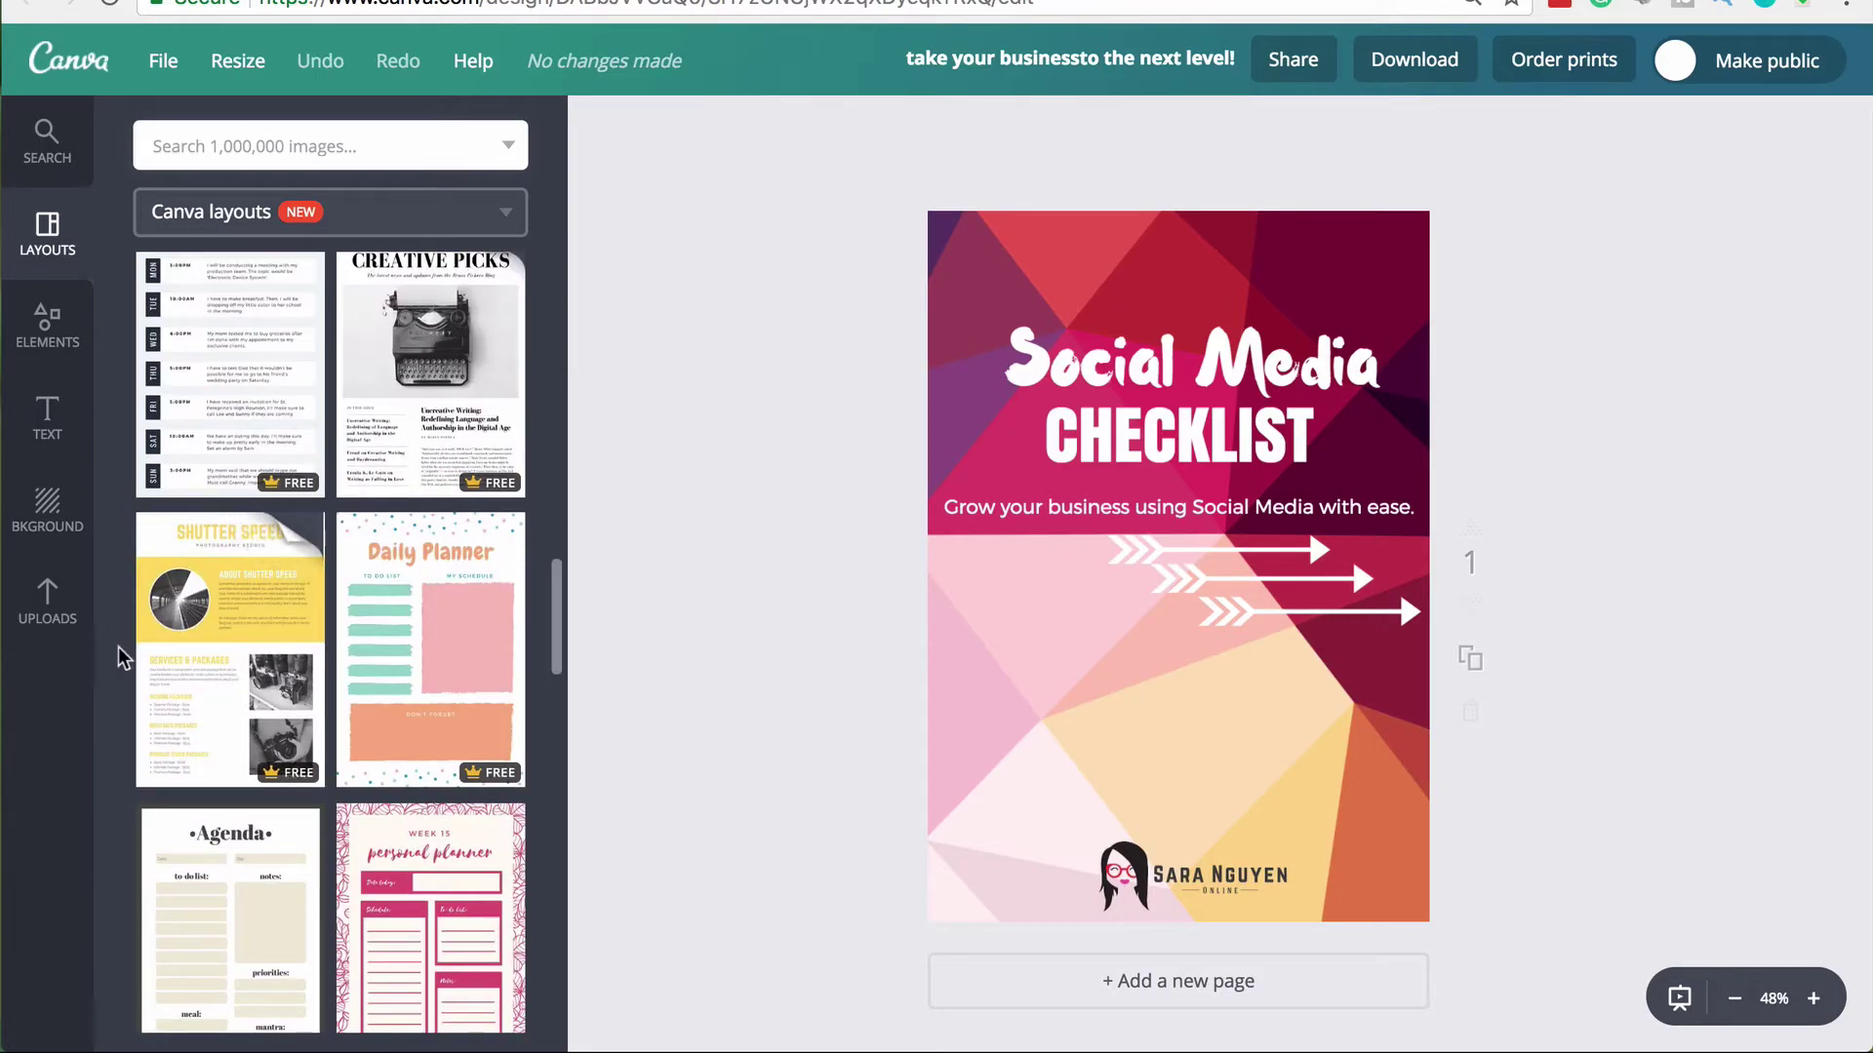
{"action": "scroll", "coordinate": [109, 662], "scroll_direction": "up", "scroll_amount": 6}
- In Elements, open the Fashion category and browse its free fashion photos
{"action": "left_click", "coordinate": [45, 322]}
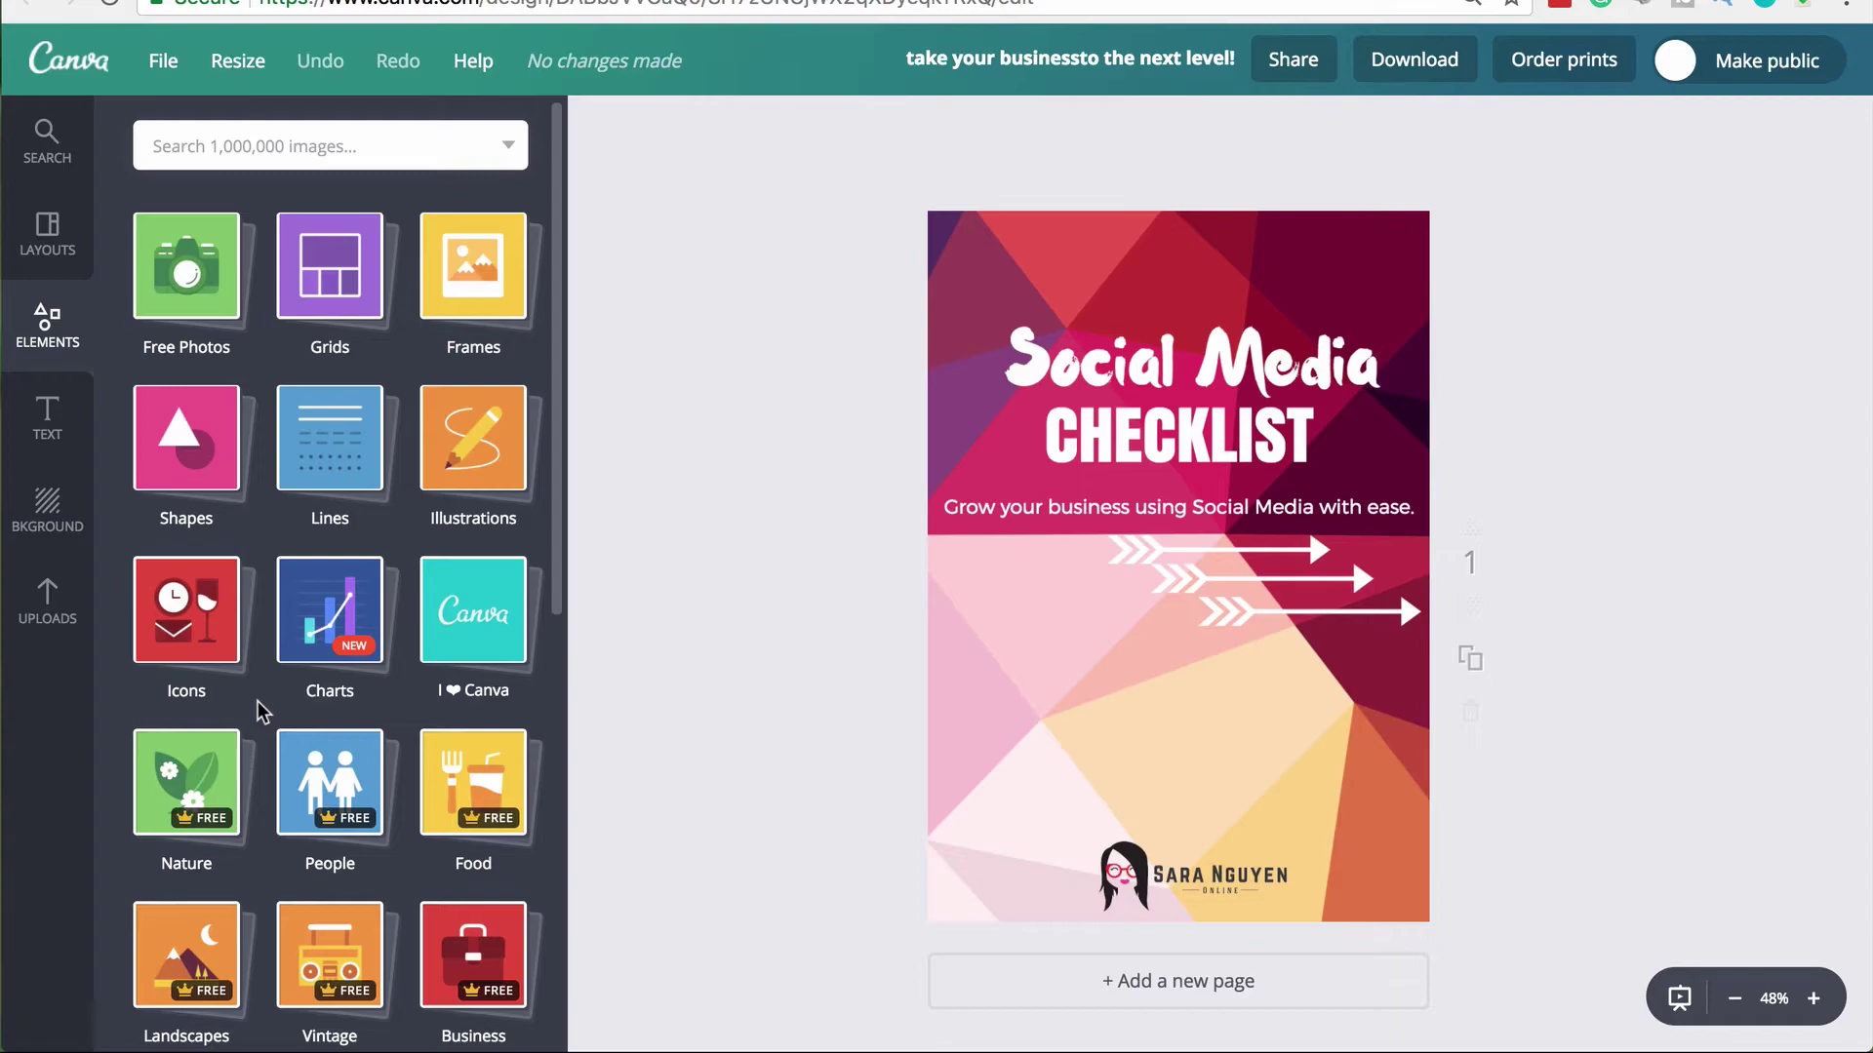
{"action": "scroll", "coordinate": [293, 941], "scroll_direction": "down", "scroll_amount": 5}
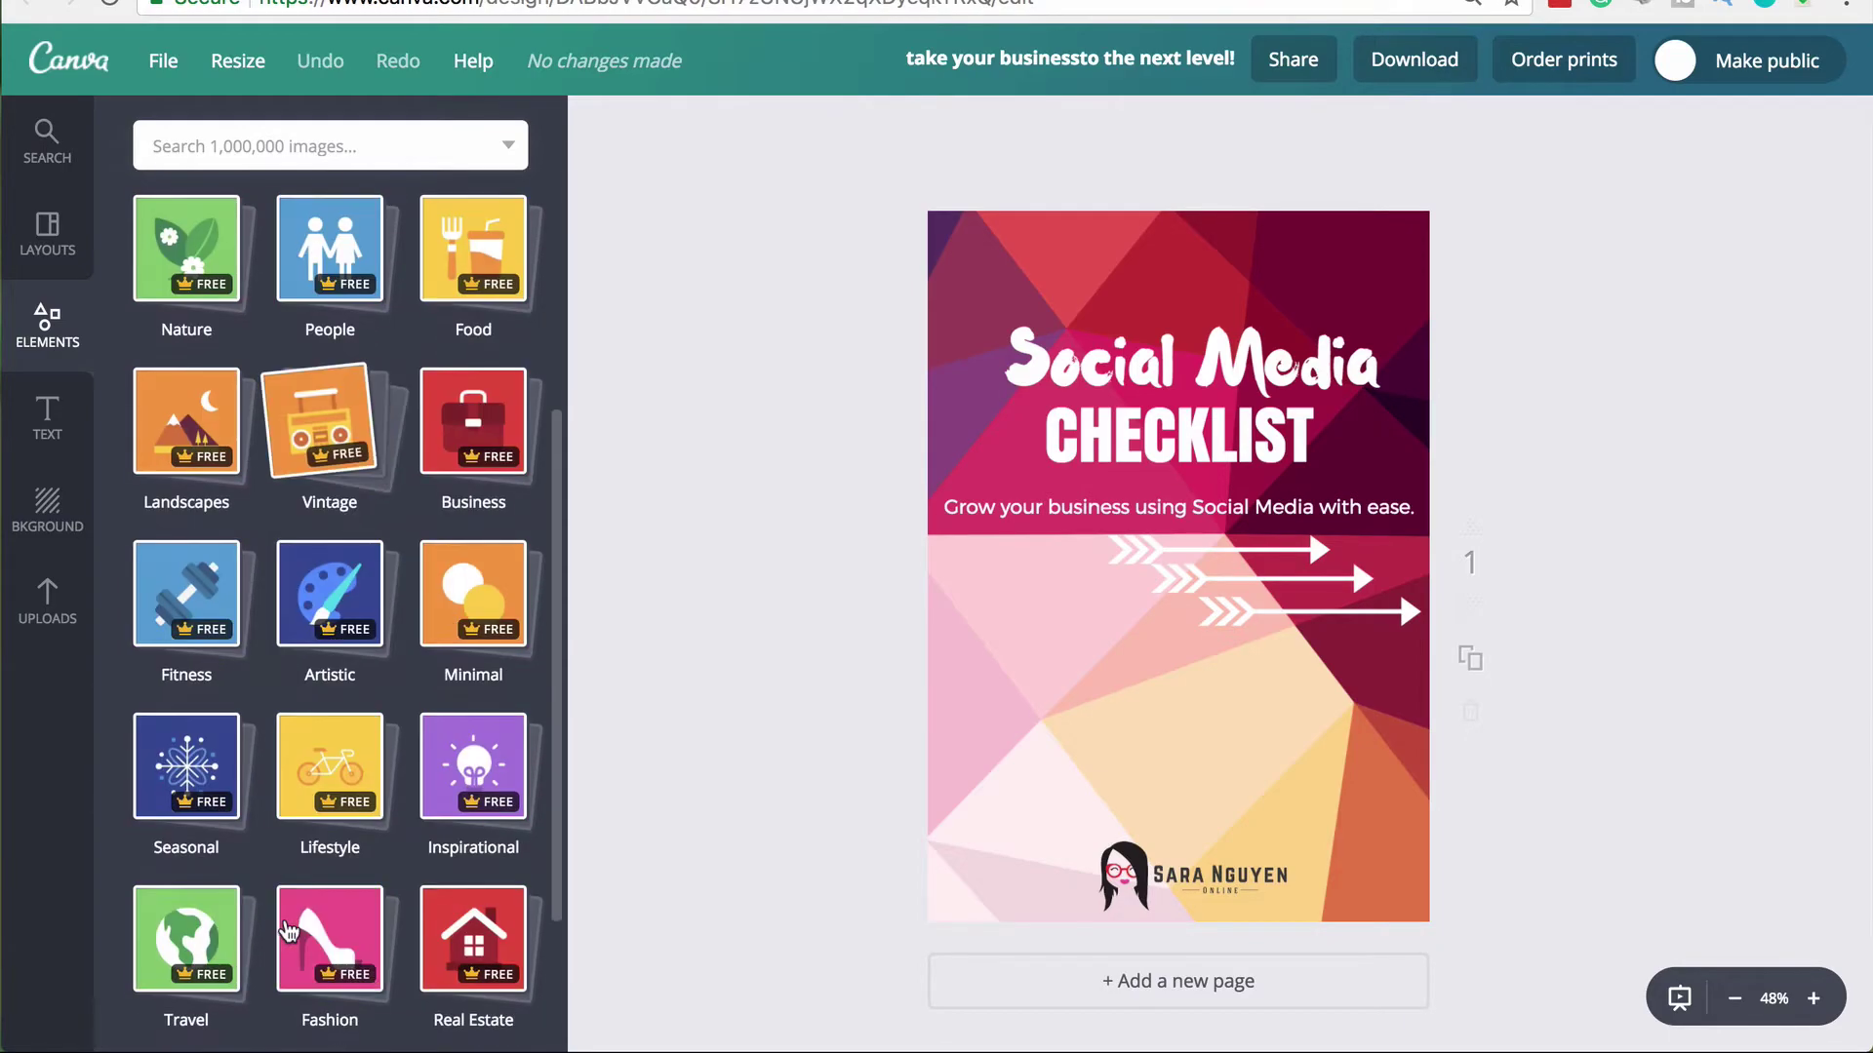
{"action": "left_click", "coordinate": [289, 932]}
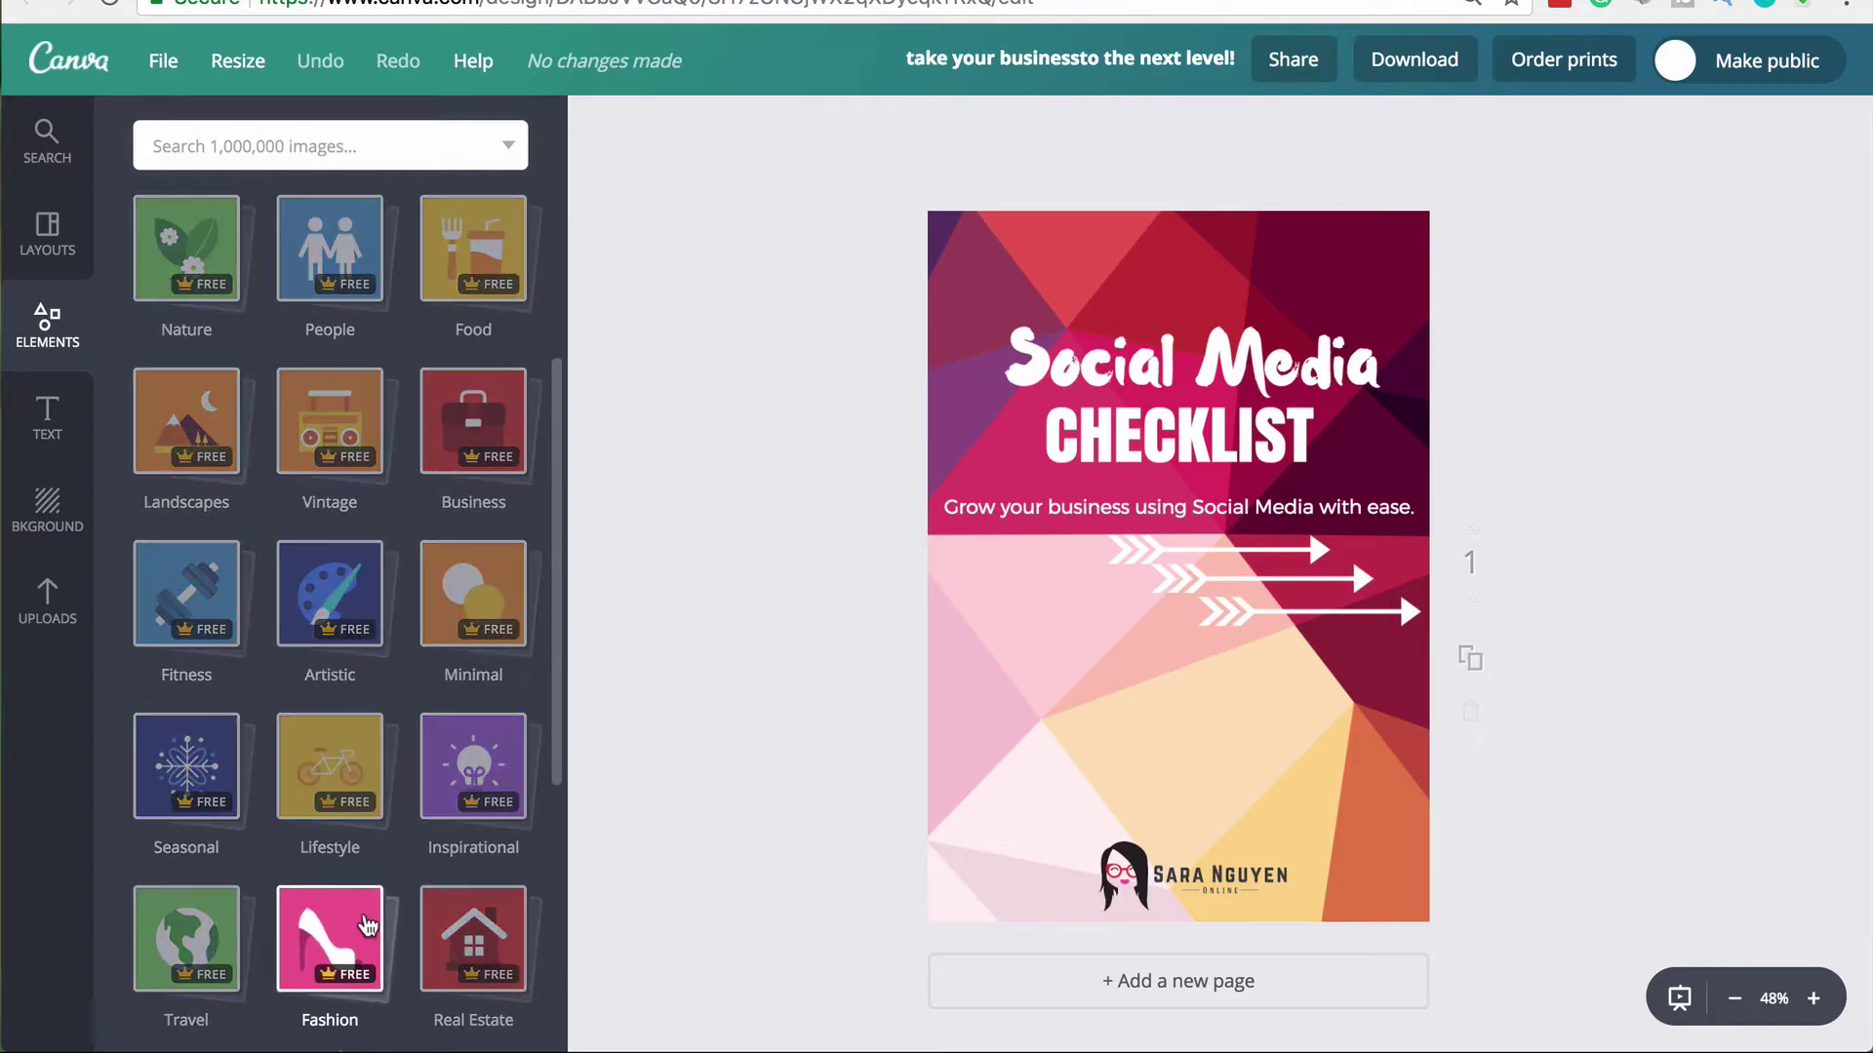
{"action": "left_click", "coordinate": [367, 925]}
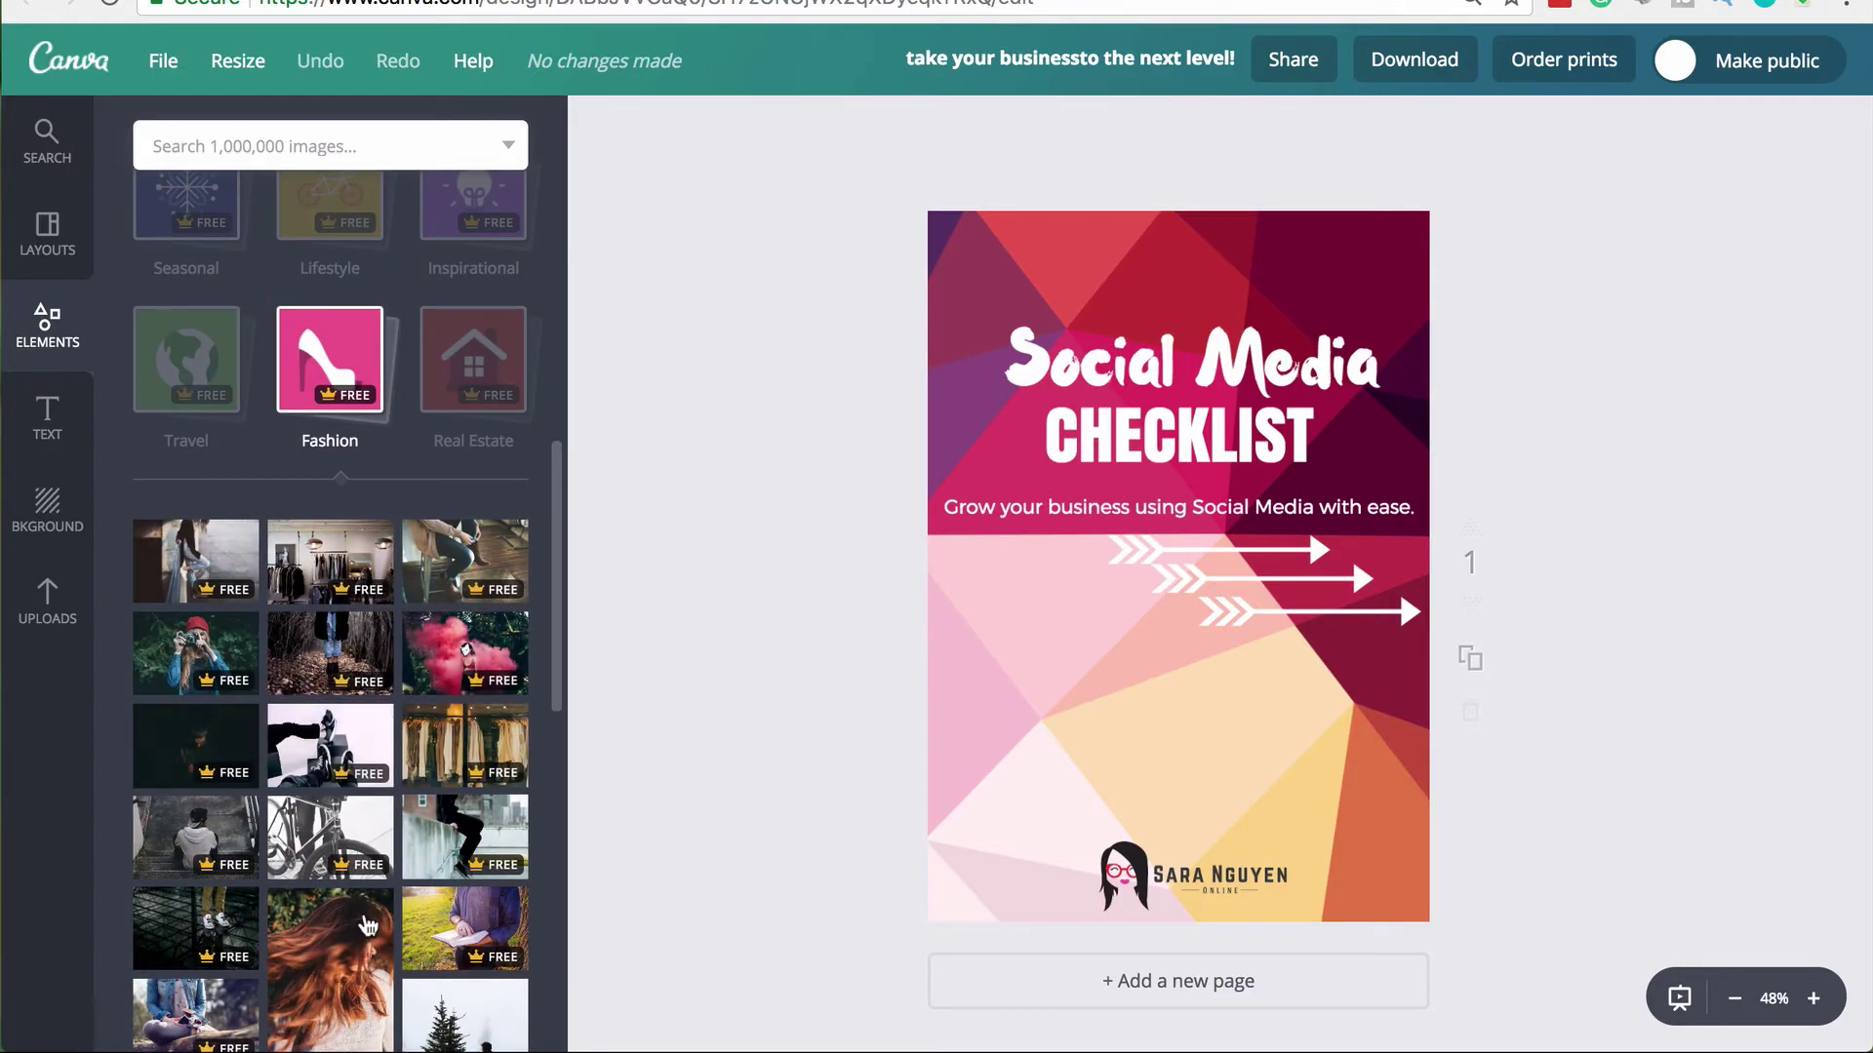
{"action": "scroll", "coordinate": [216, 795], "scroll_direction": "down", "scroll_amount": 5}
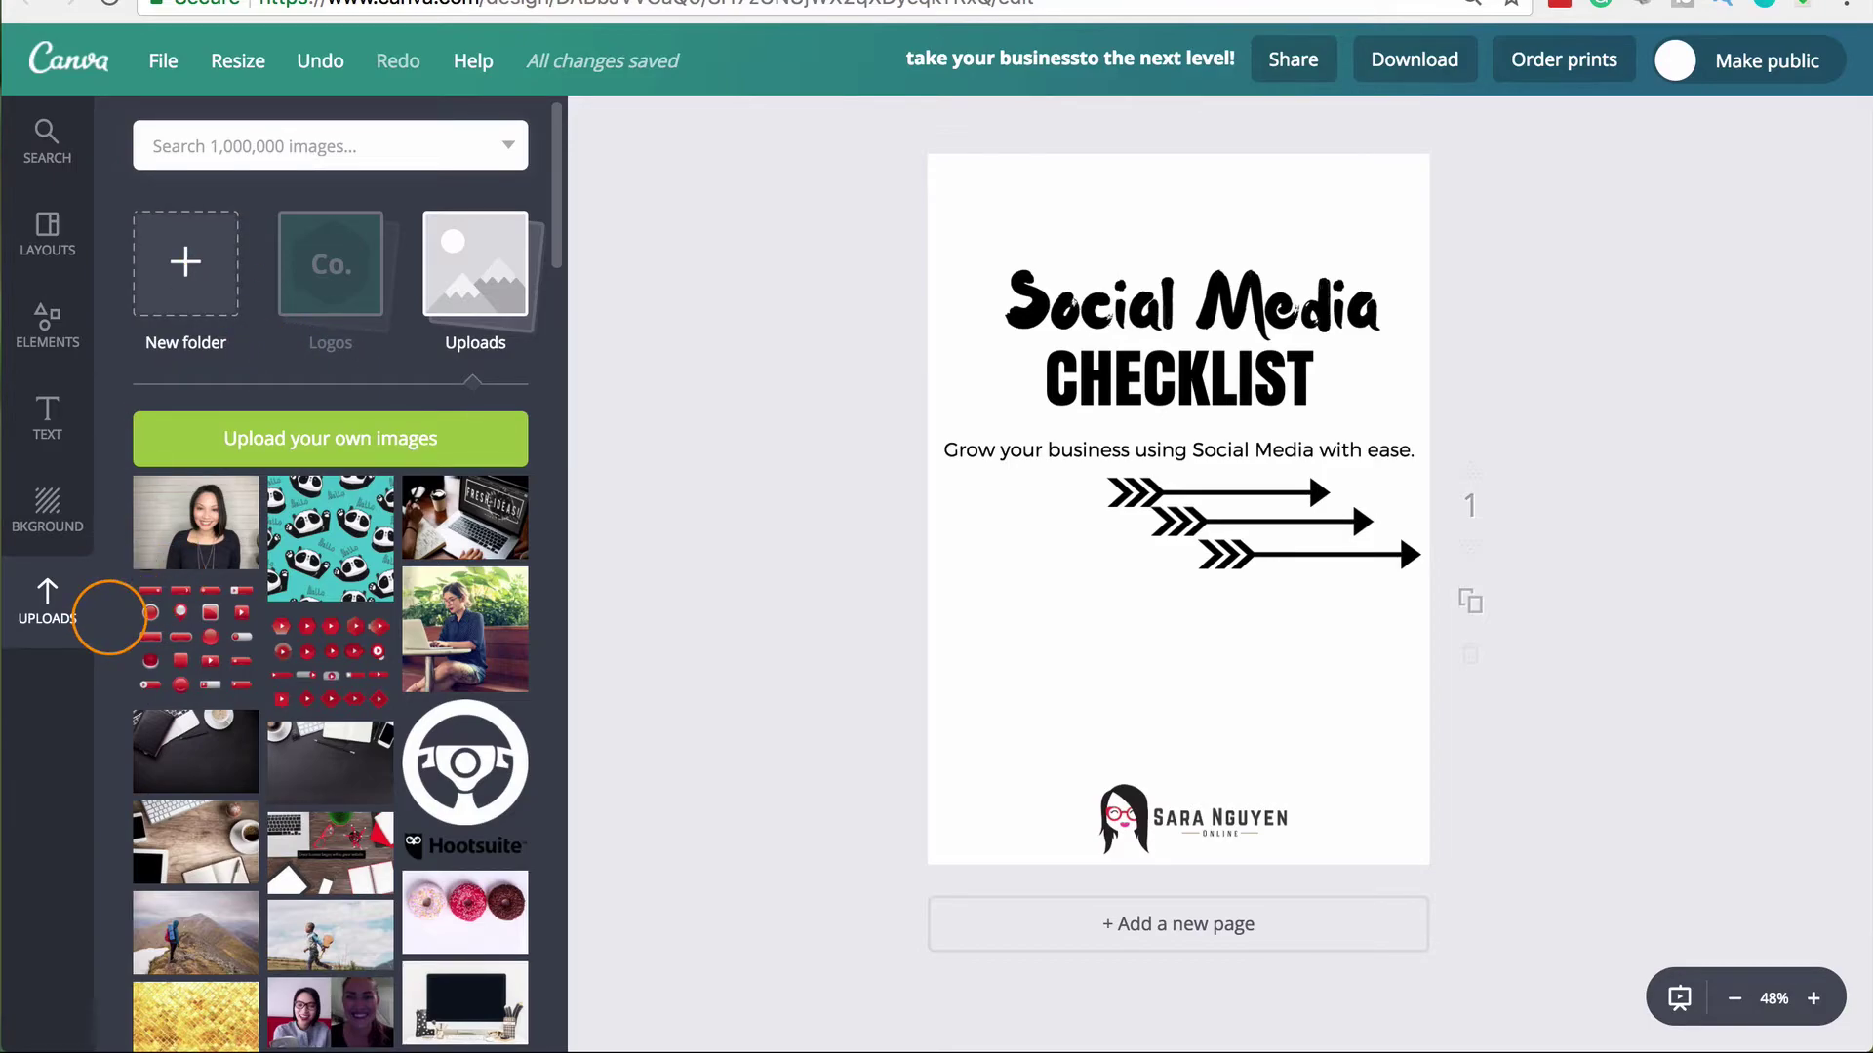
- Create a new uploads folder named 'Demo'
{"action": "scroll", "coordinate": [110, 618], "scroll_direction": "down", "scroll_amount": 3}
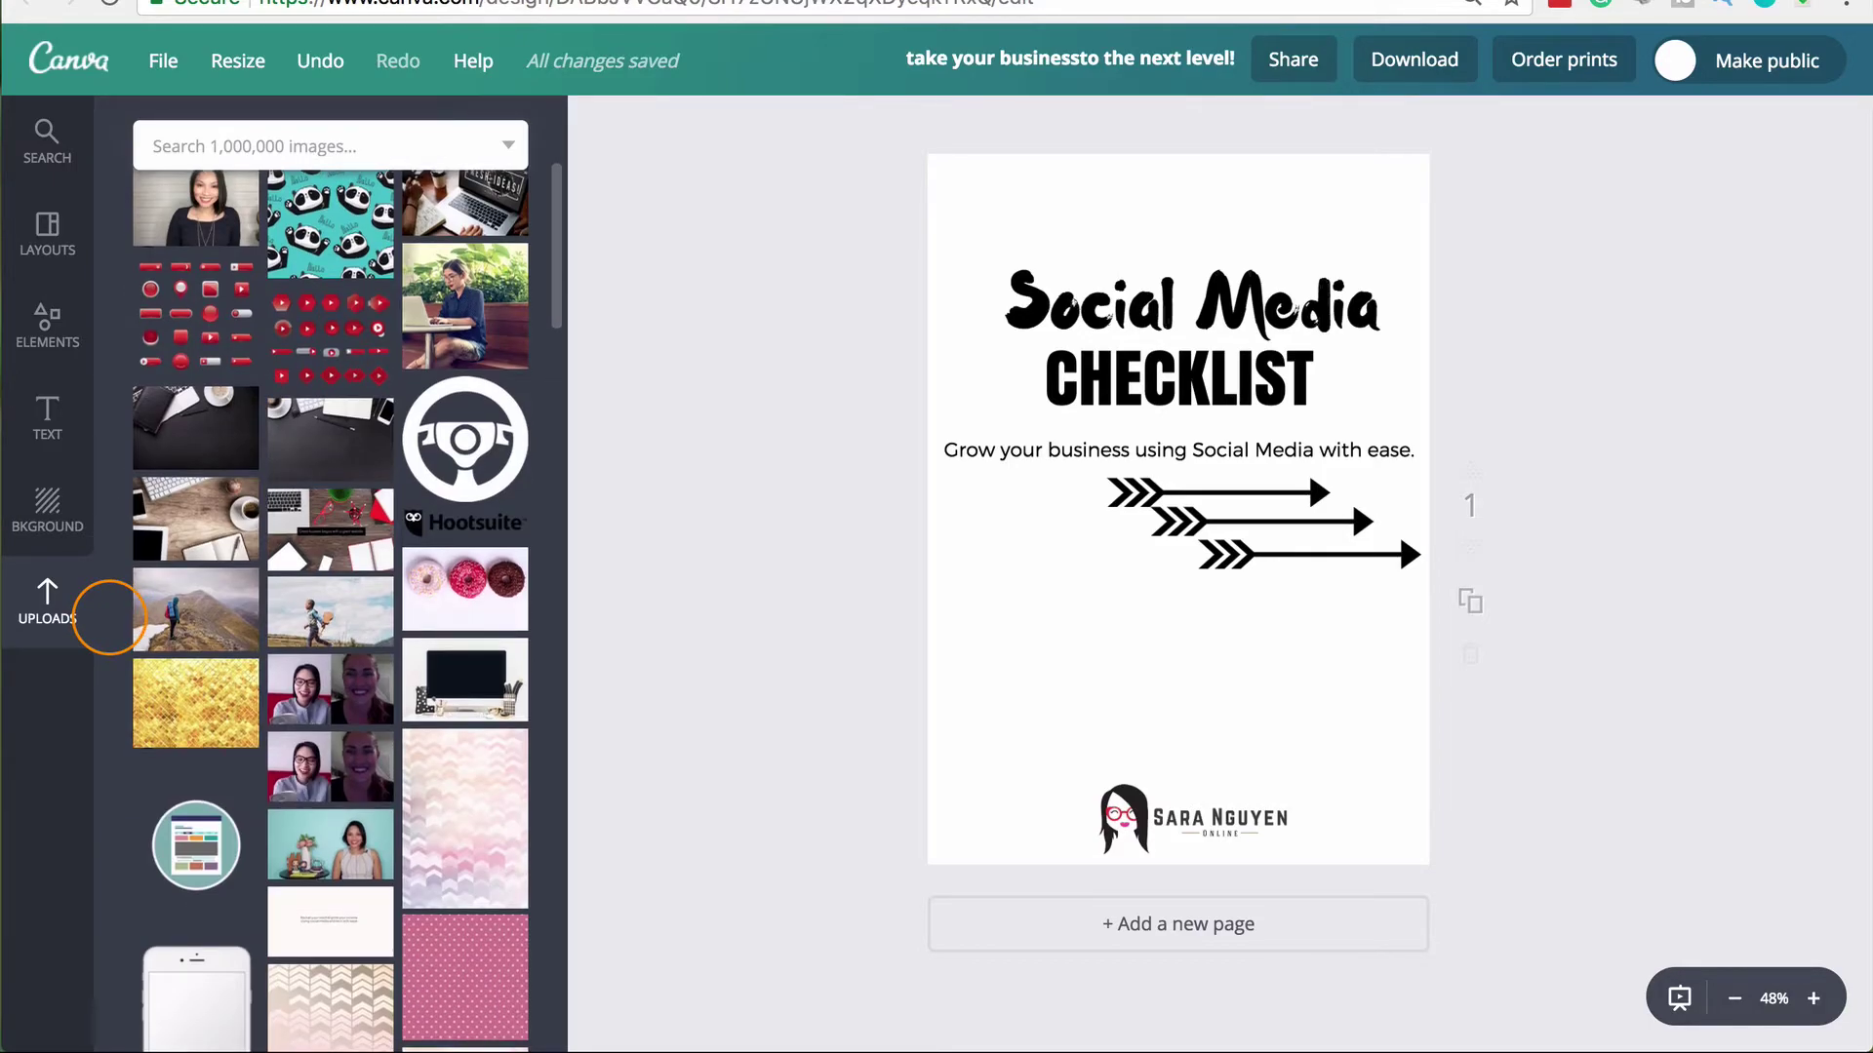
{"action": "scroll", "coordinate": [109, 618], "scroll_direction": "down", "scroll_amount": 10}
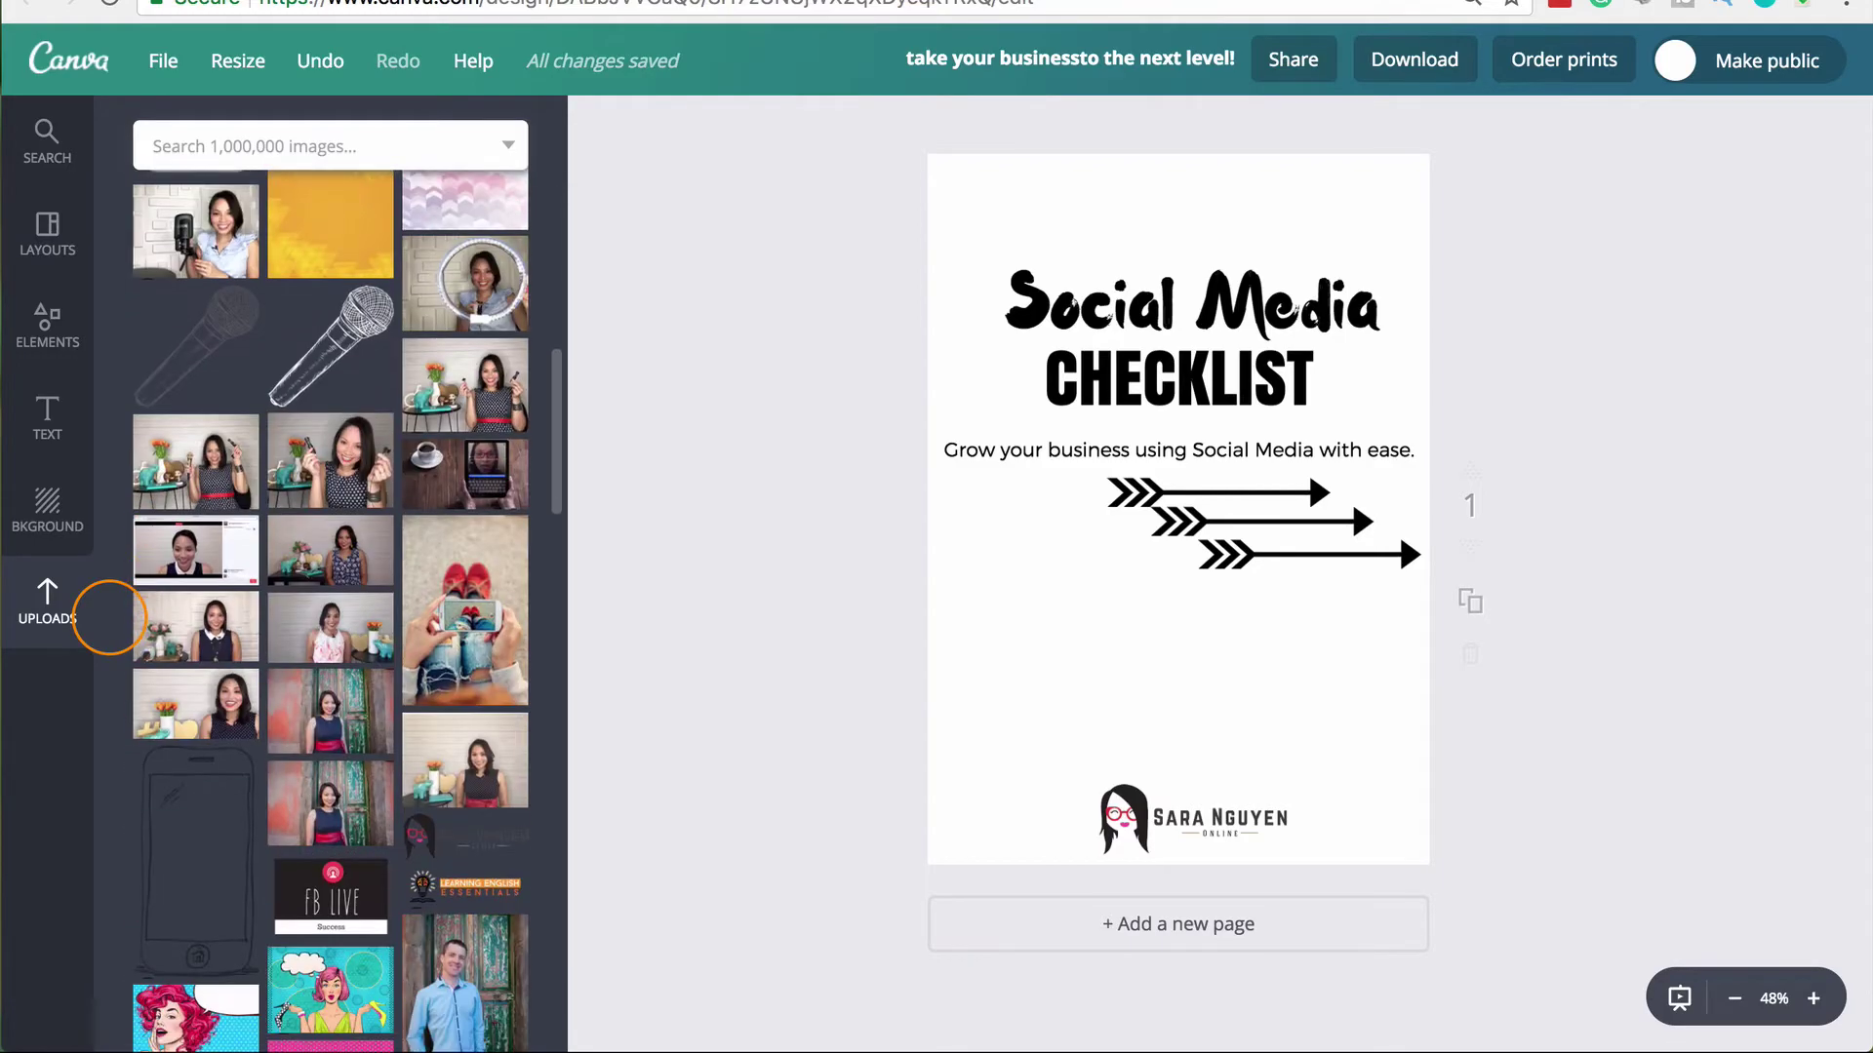
{"action": "scroll", "coordinate": [109, 618], "scroll_direction": "down", "scroll_amount": 10}
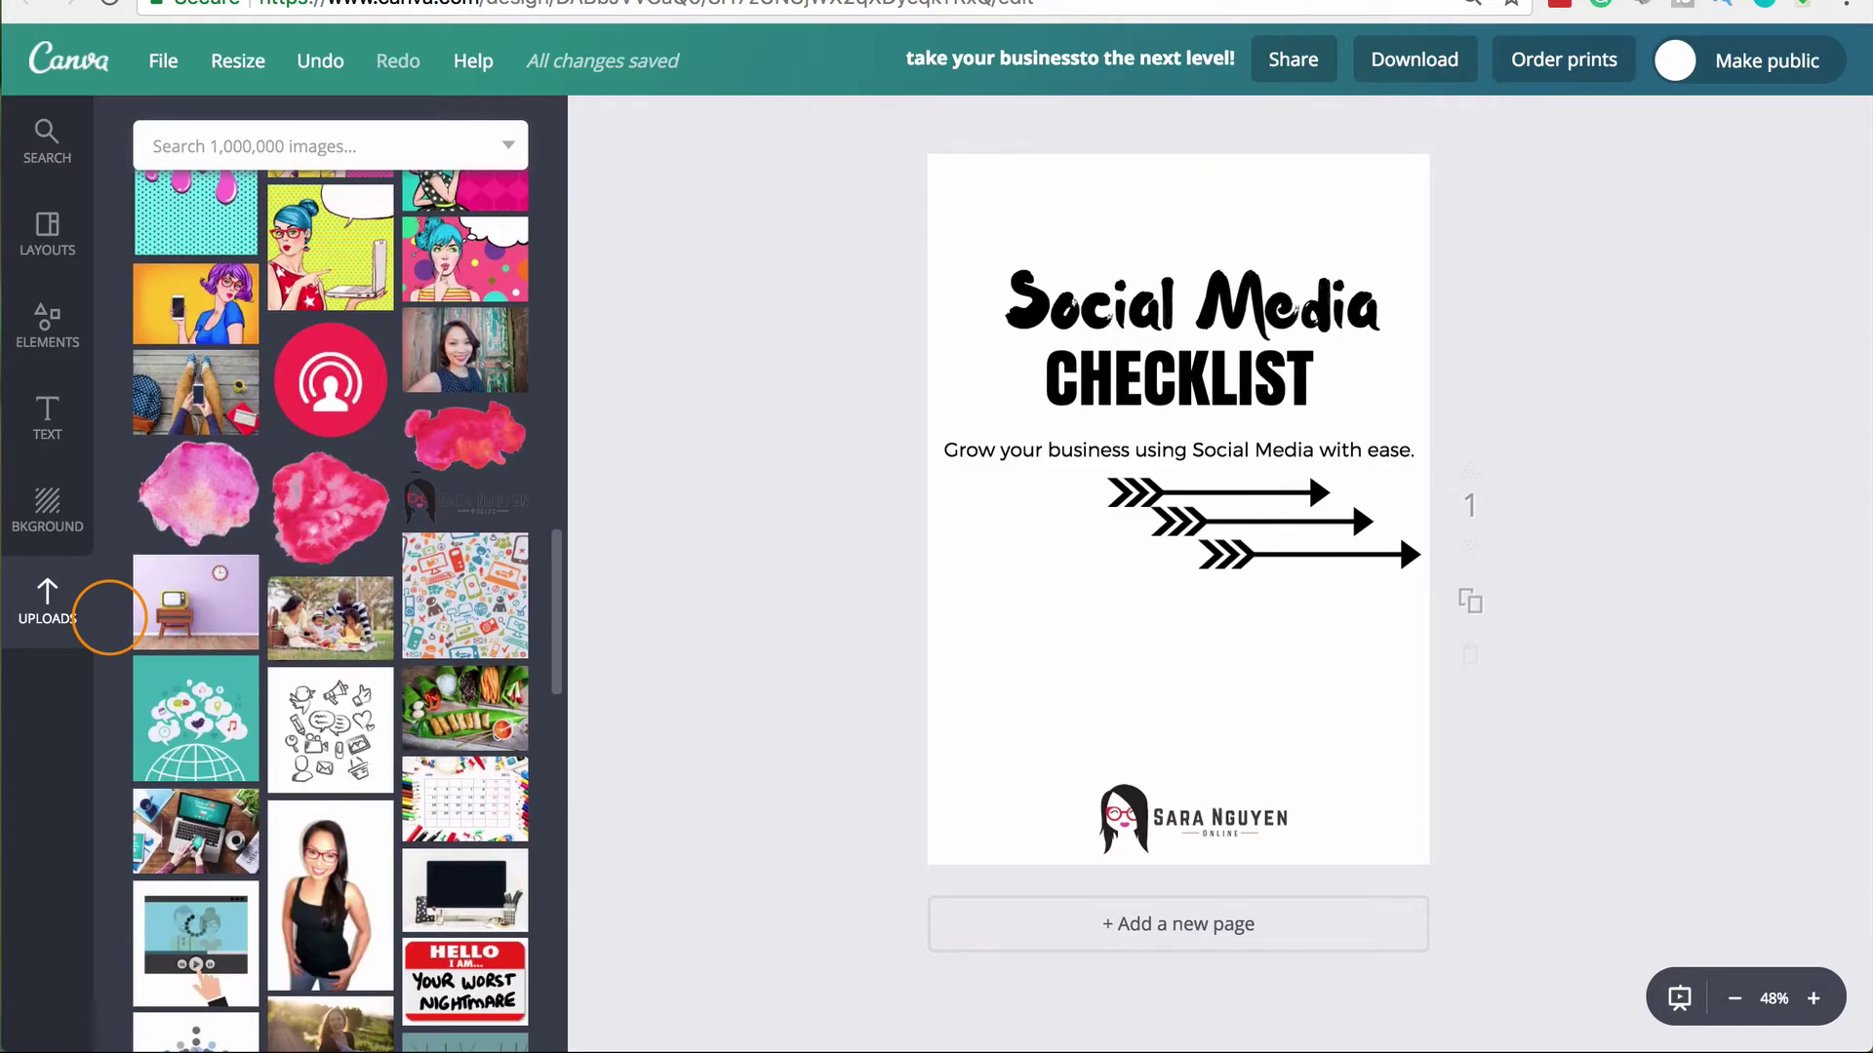
{"action": "scroll", "coordinate": [109, 617], "scroll_direction": "up", "scroll_amount": 10}
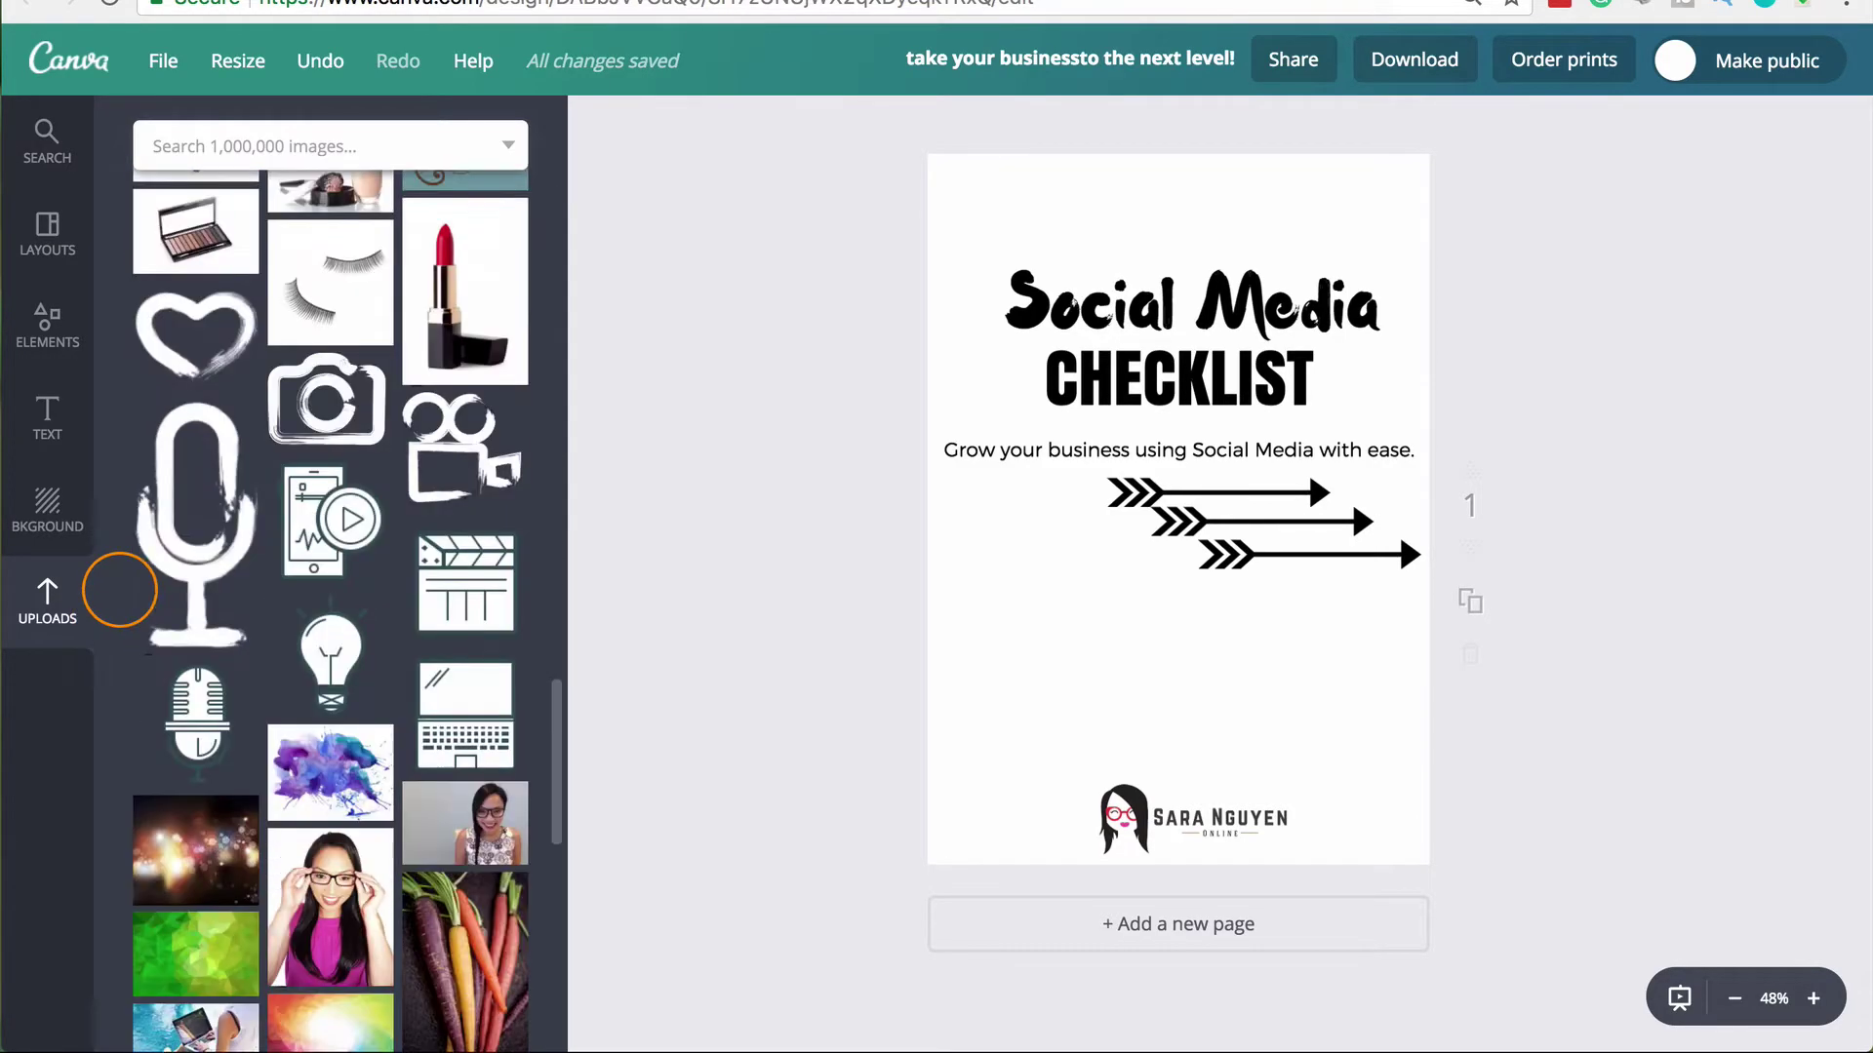
{"action": "scroll", "coordinate": [119, 590], "scroll_direction": "down", "scroll_amount": 8}
{"action": "scroll", "coordinate": [119, 590], "scroll_direction": "up", "scroll_amount": 15}
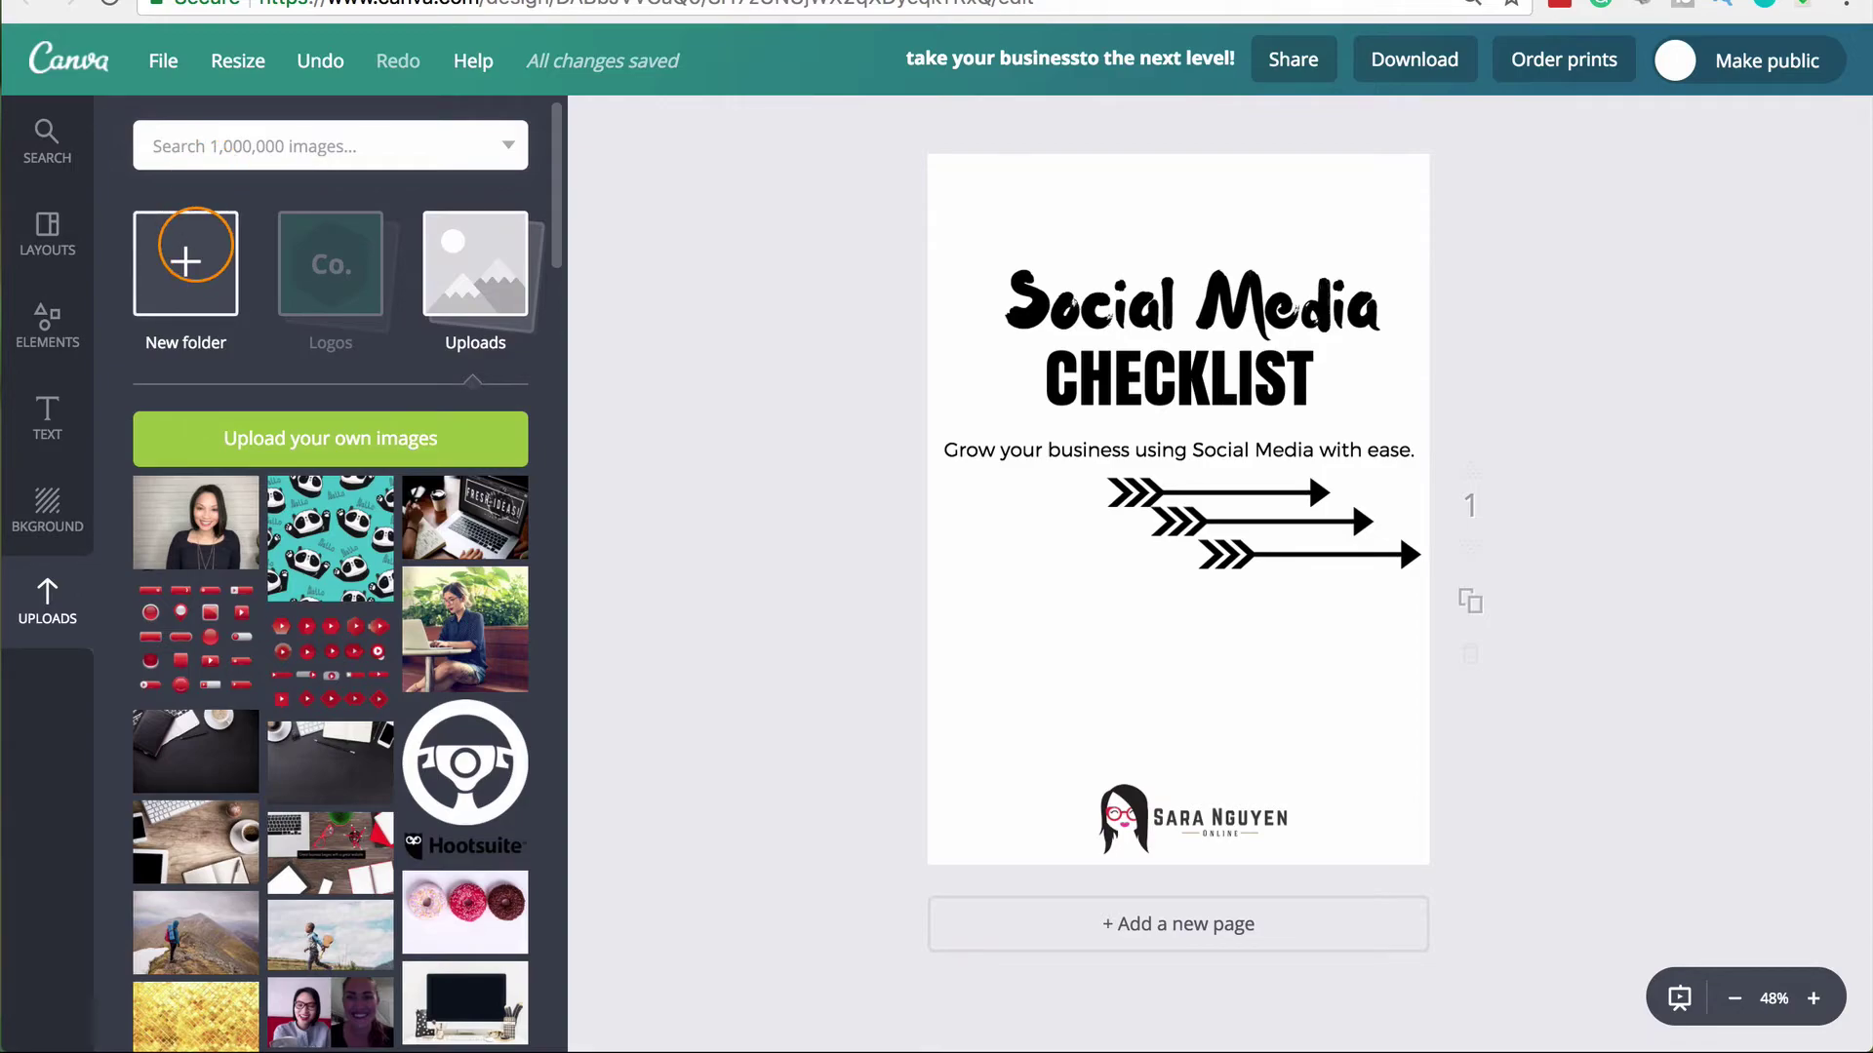
{"action": "left_click", "coordinate": [186, 251]}
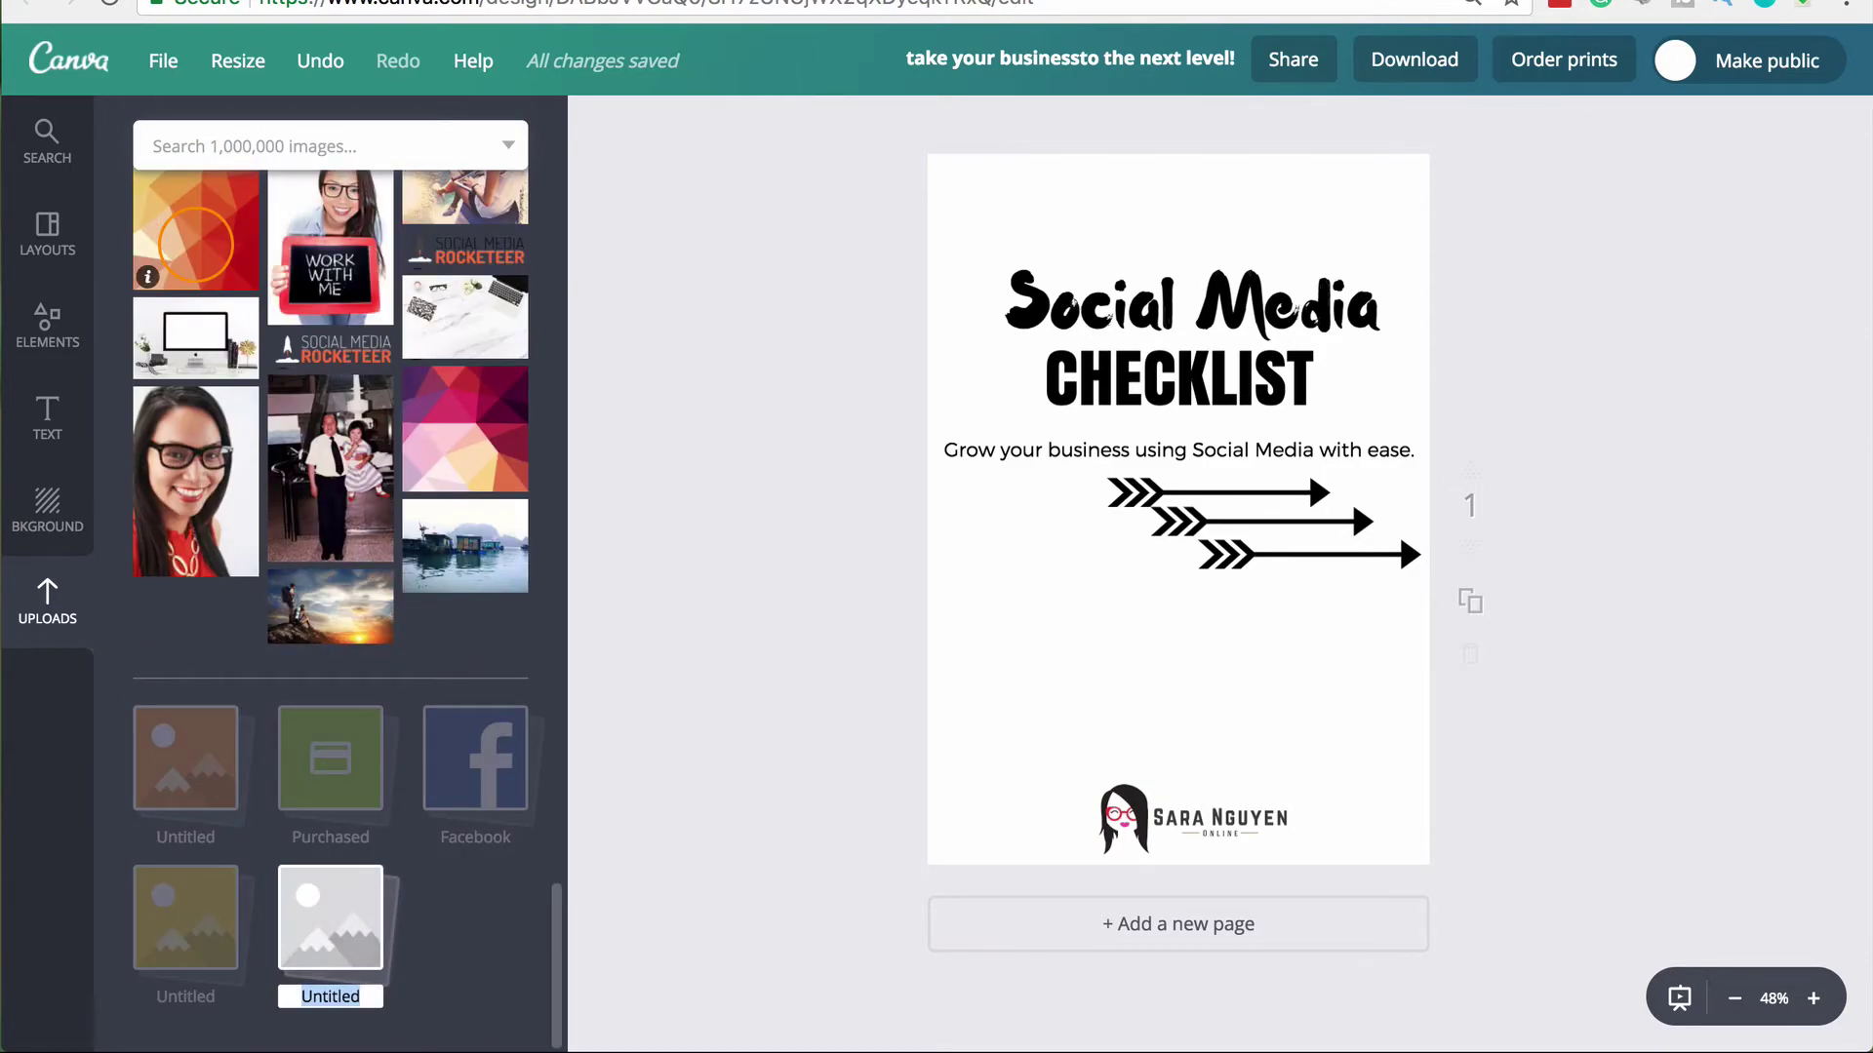
{"action": "type", "text": "Demo"}
{"action": "key", "text": "Return"}
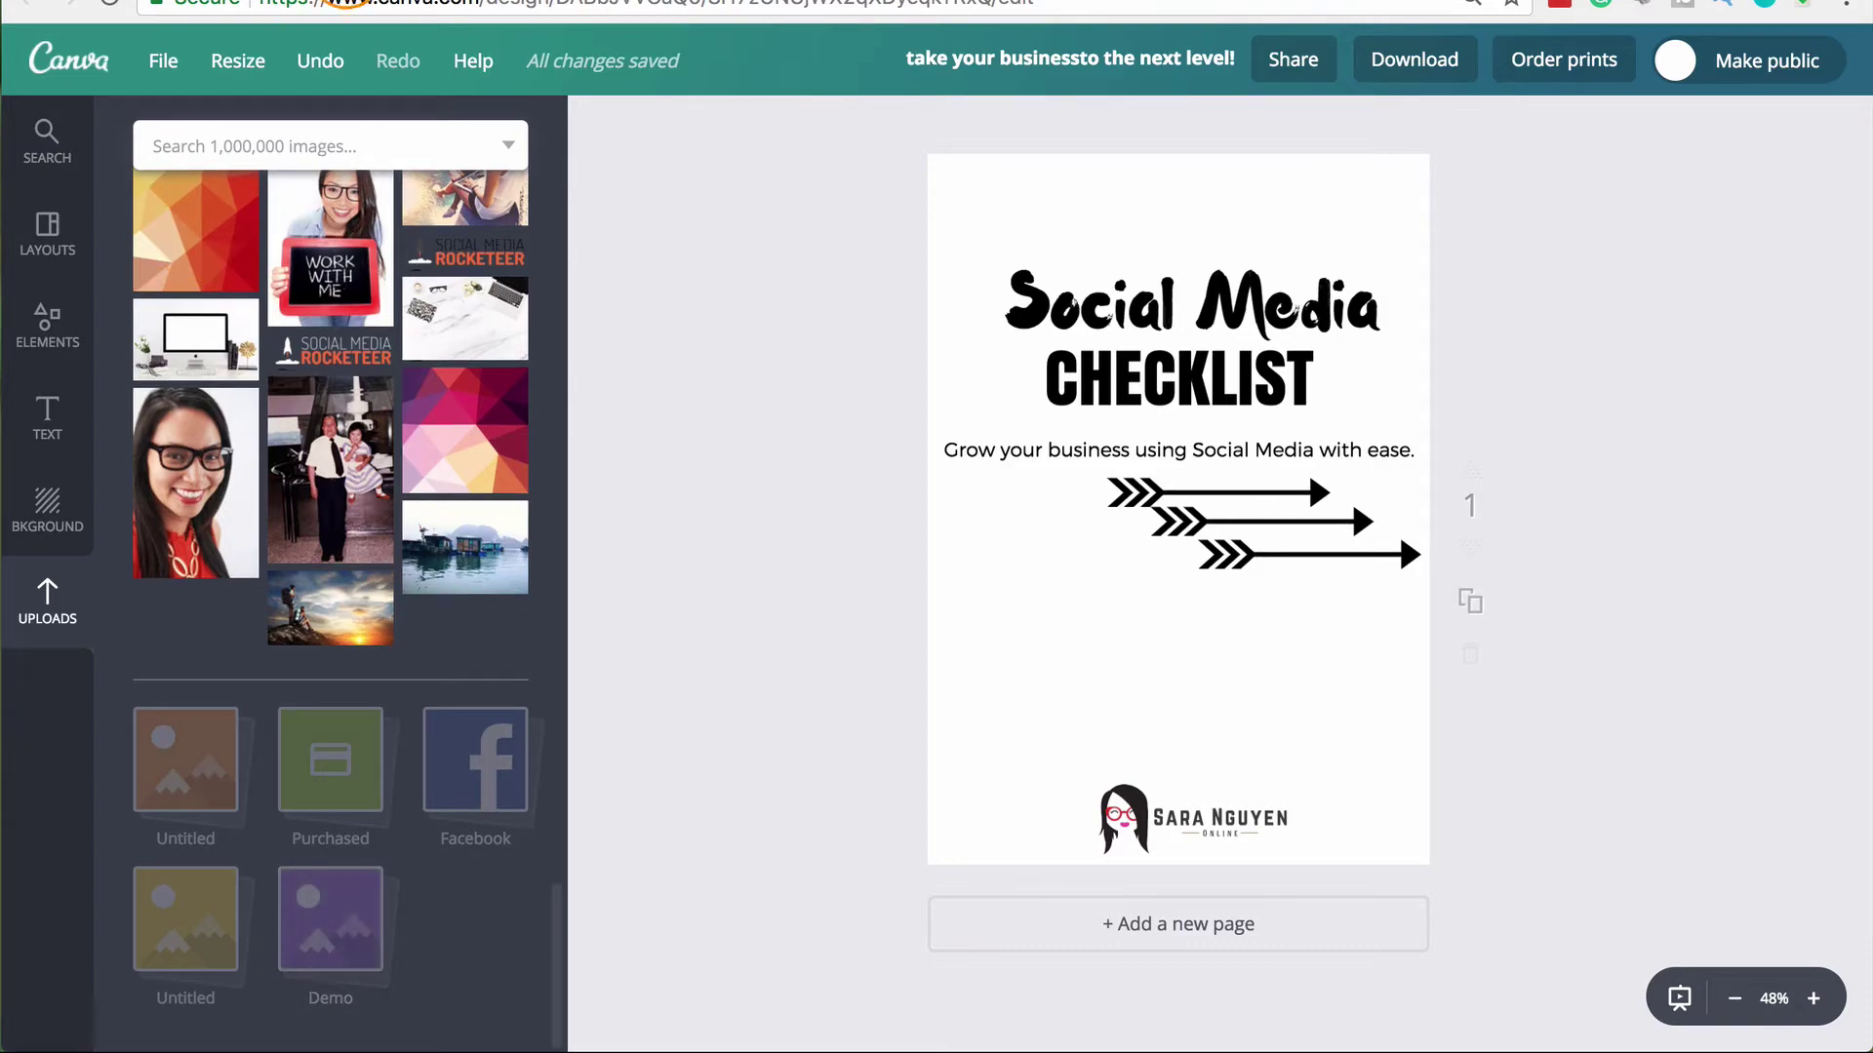
- Move the sunset photo into the Demo folder and open it to check
{"action": "left_click_drag", "start_coordinate": [315, 618], "coordinate": [327, 946]}
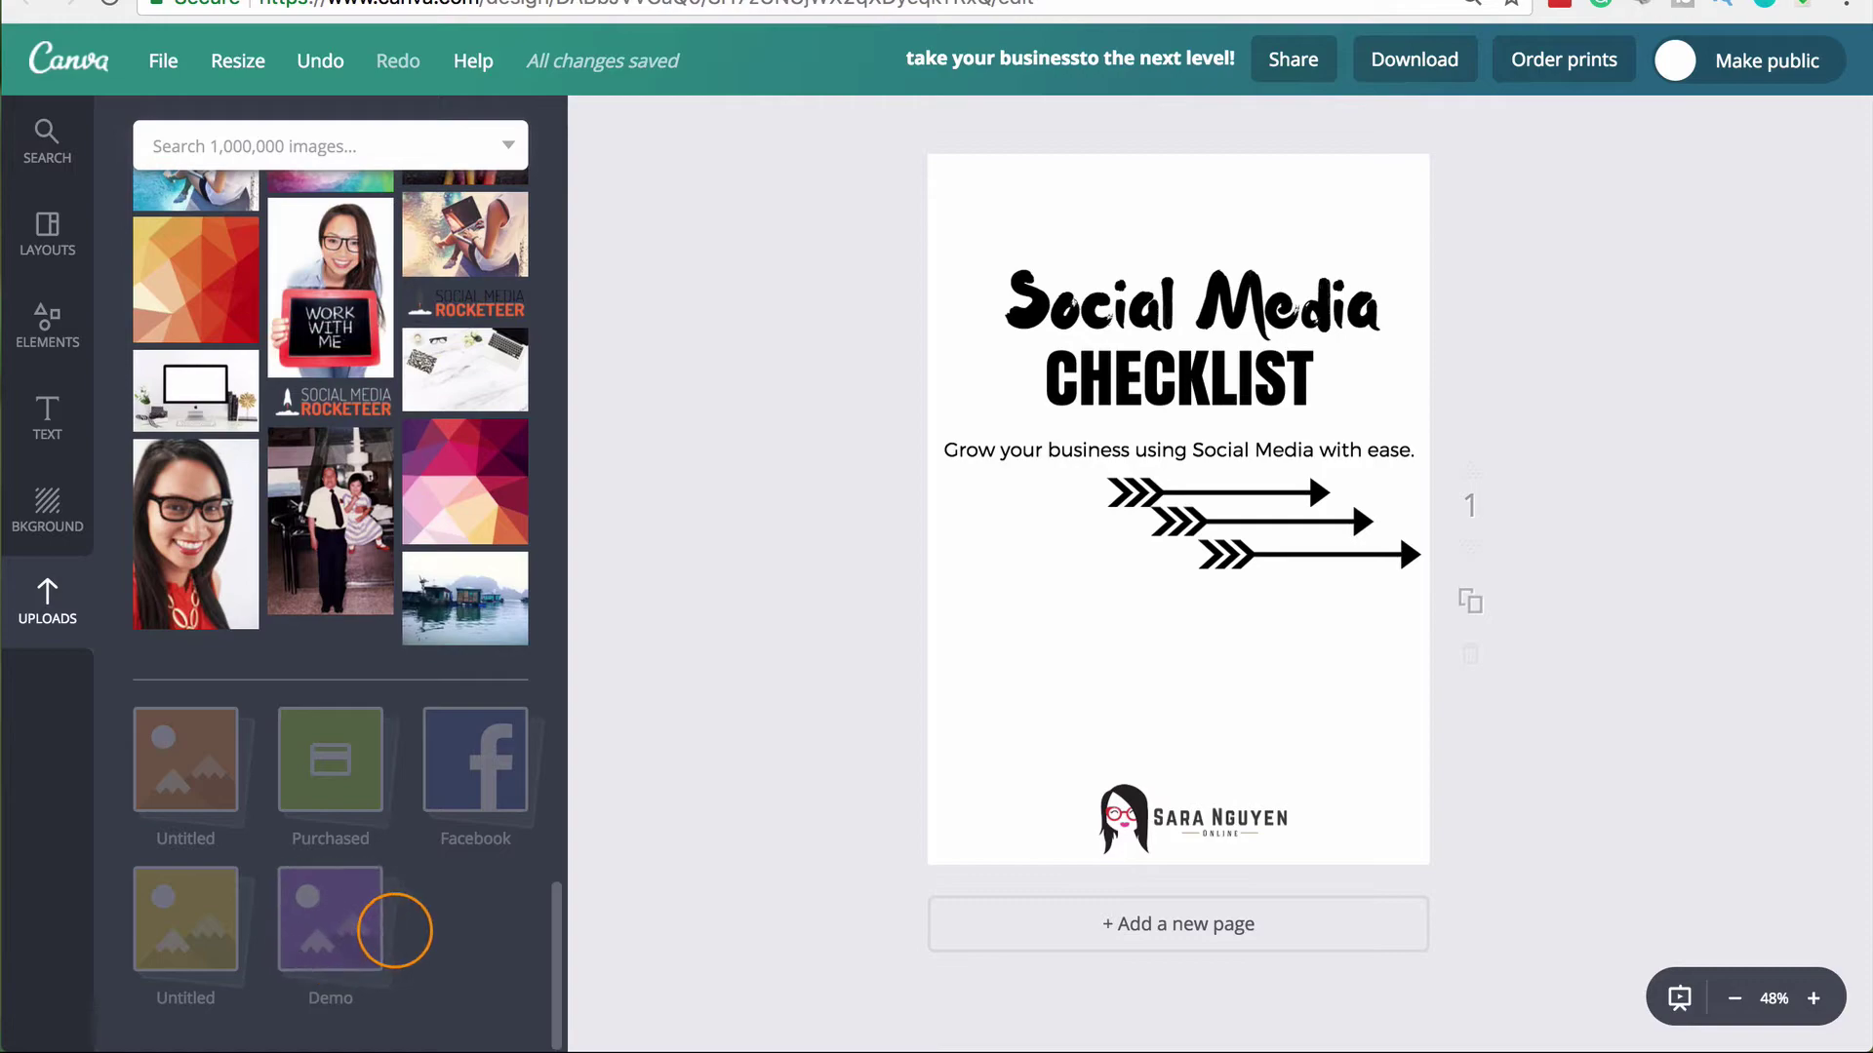
{"action": "left_click", "coordinate": [356, 939]}
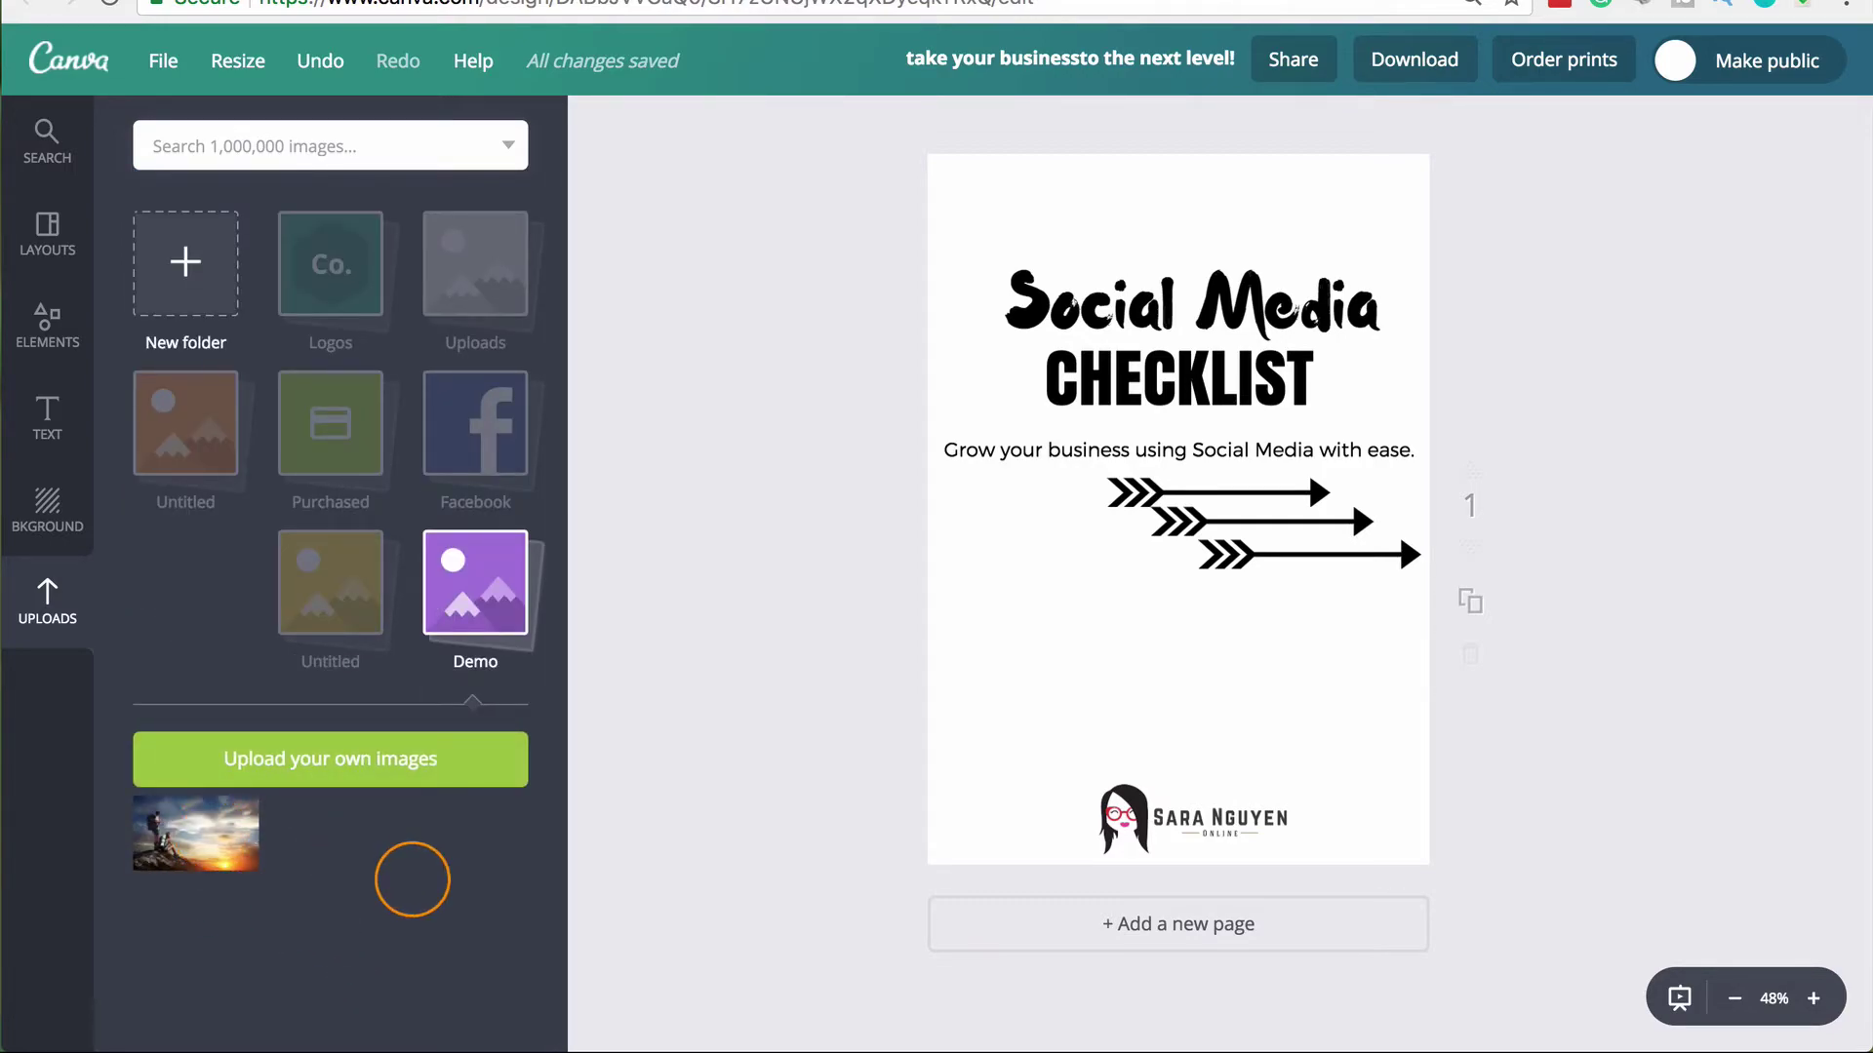
{"action": "left_click", "coordinate": [734, 183]}
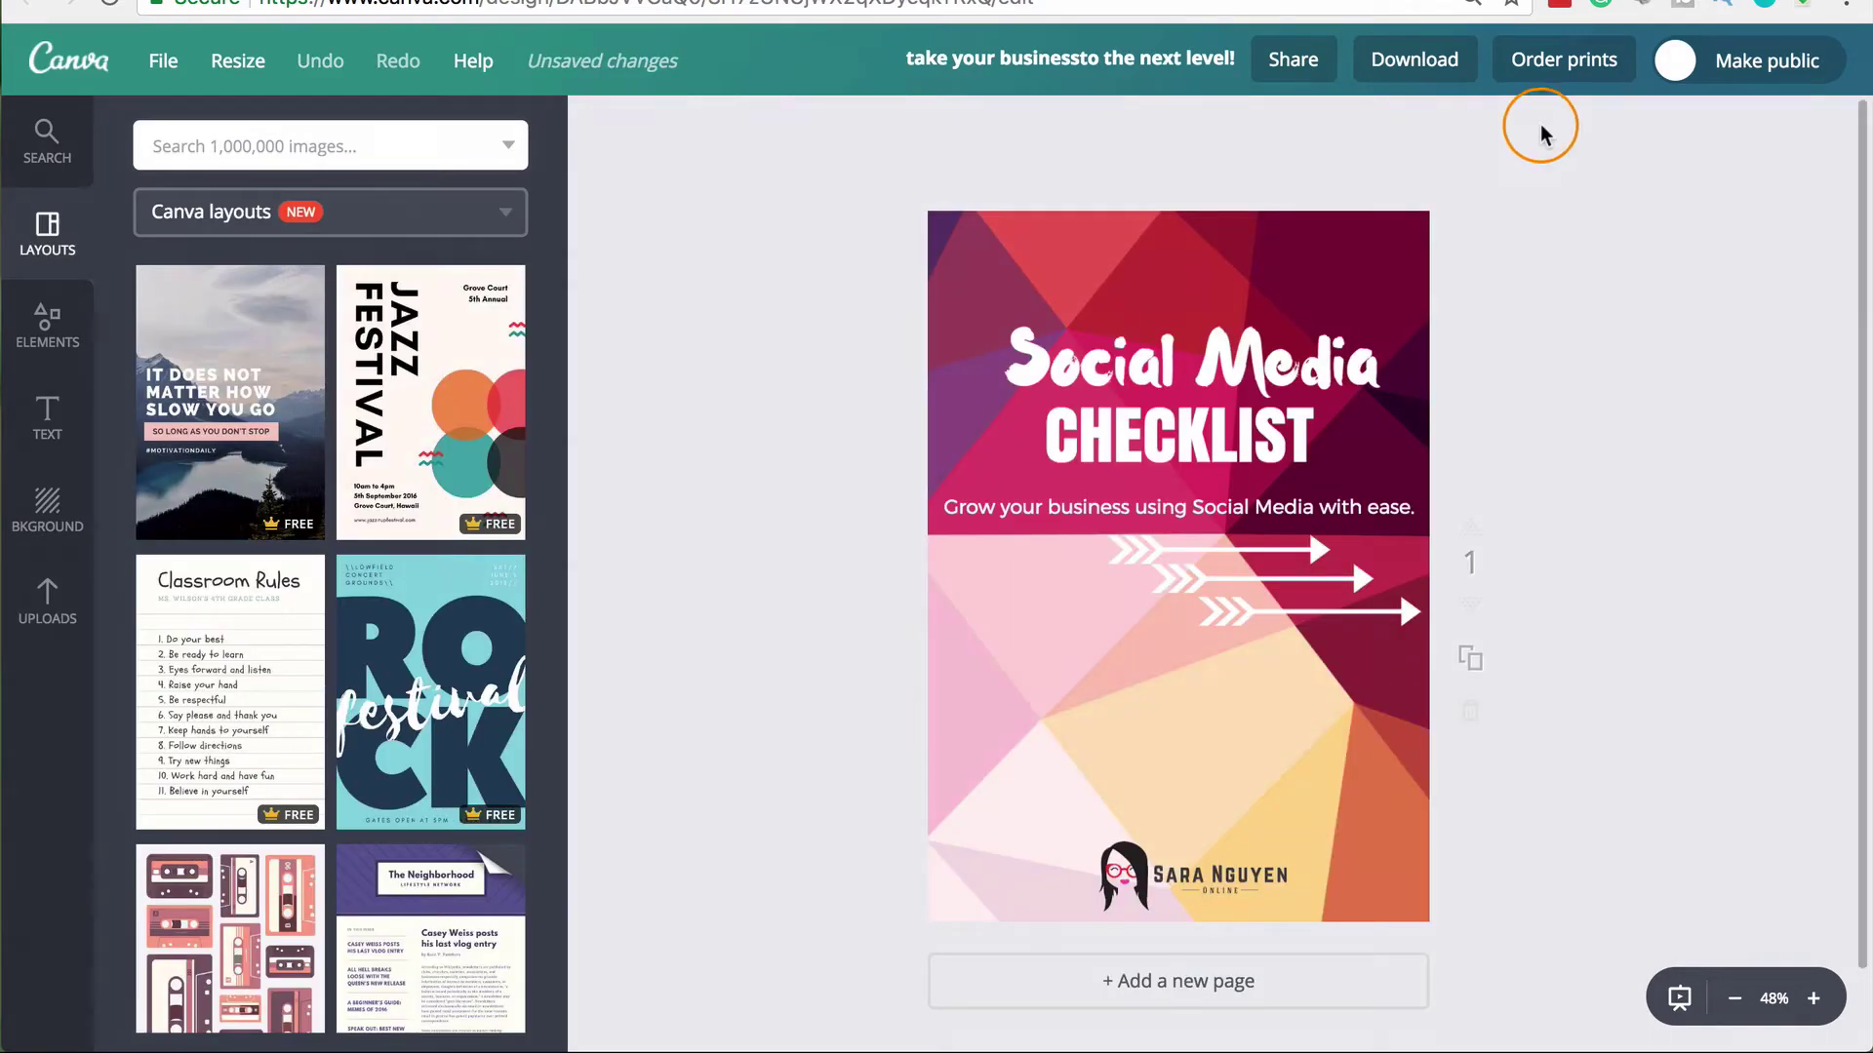
- Set the checklist's download file type to Animated GIF/Movie to preview its animation styles
{"action": "left_click", "coordinate": [1426, 86]}
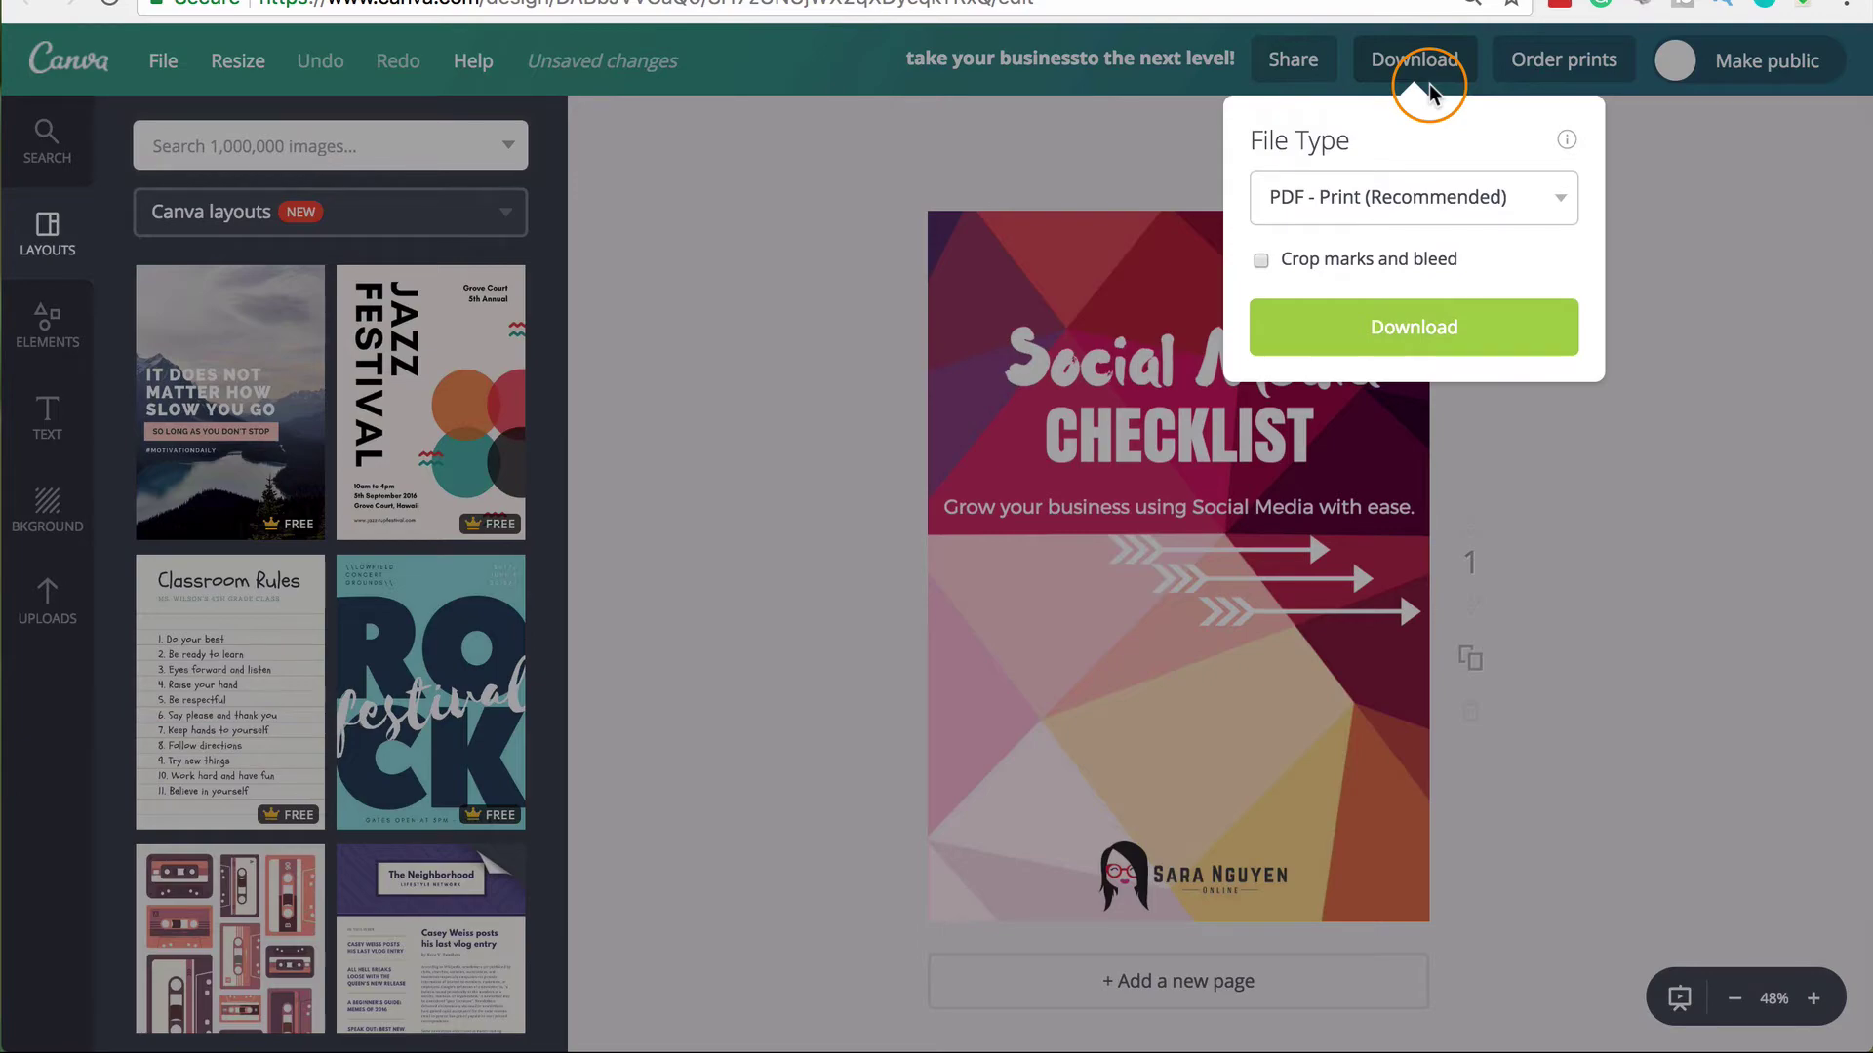
{"action": "left_click", "coordinate": [1561, 200]}
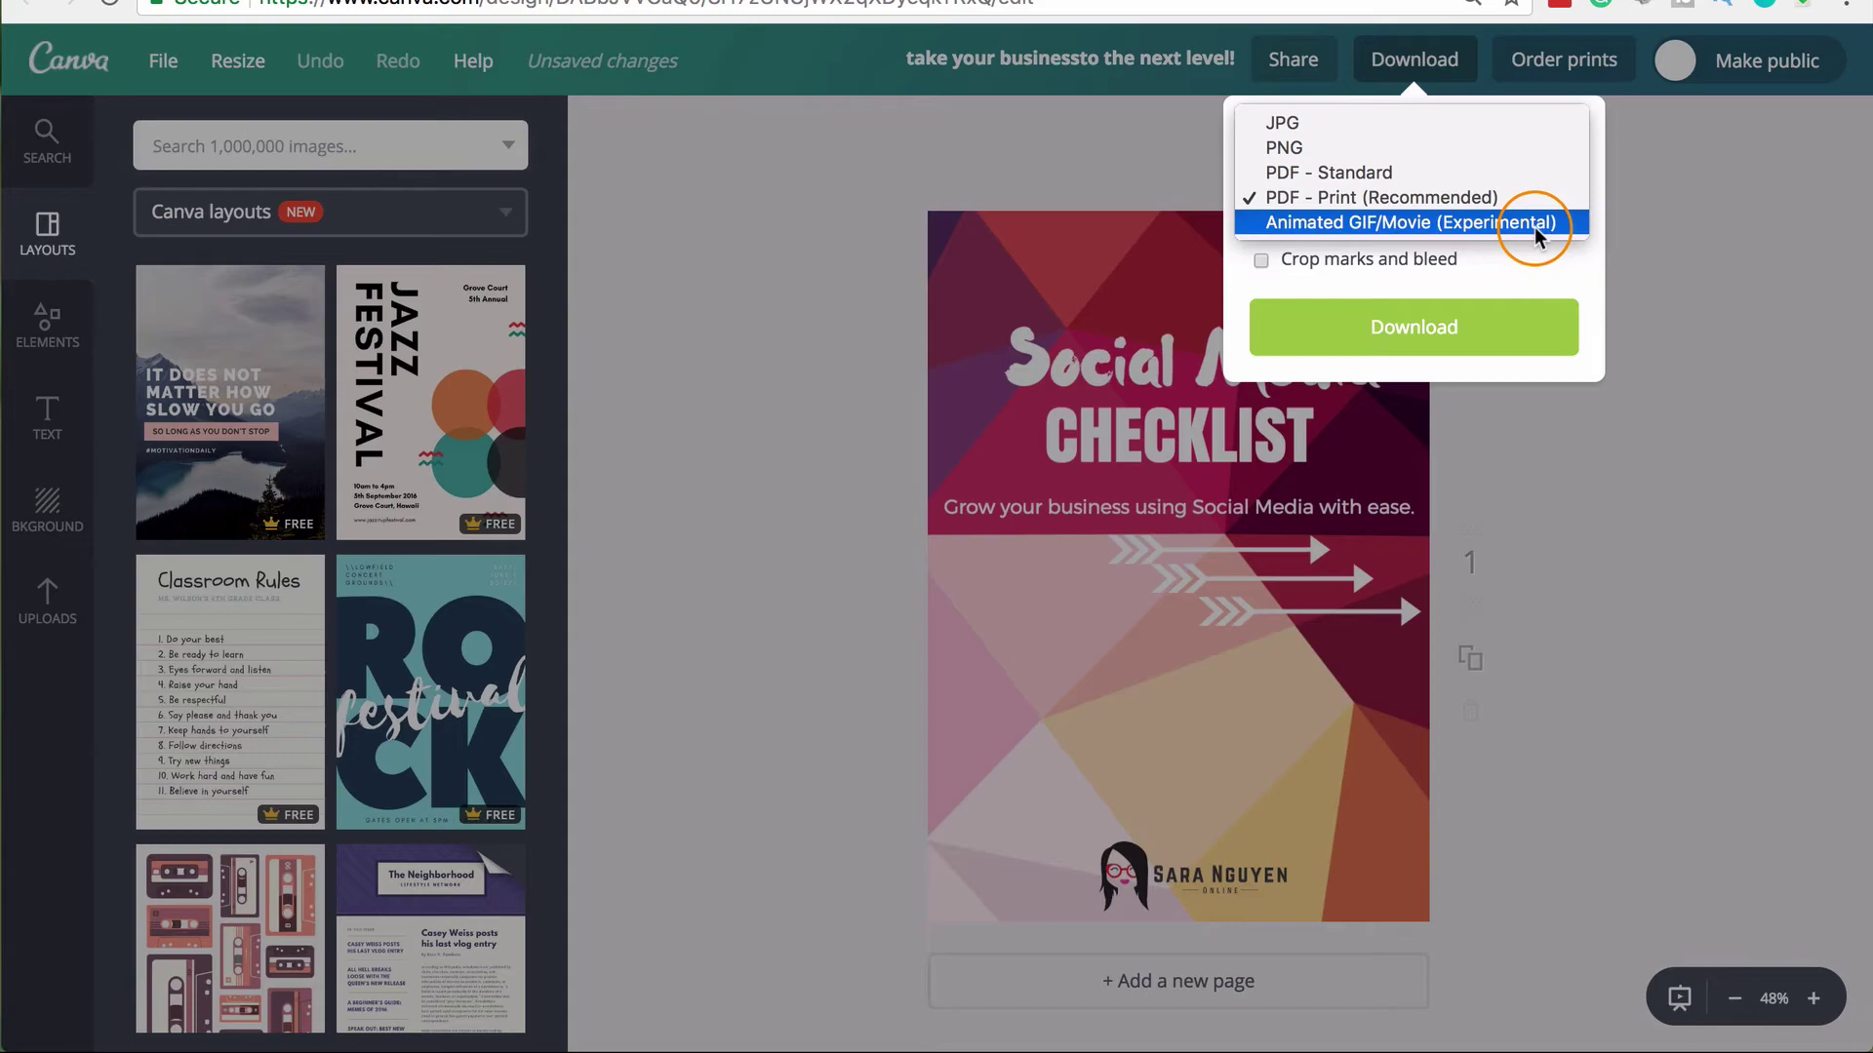
{"action": "left_click", "coordinate": [1539, 223]}
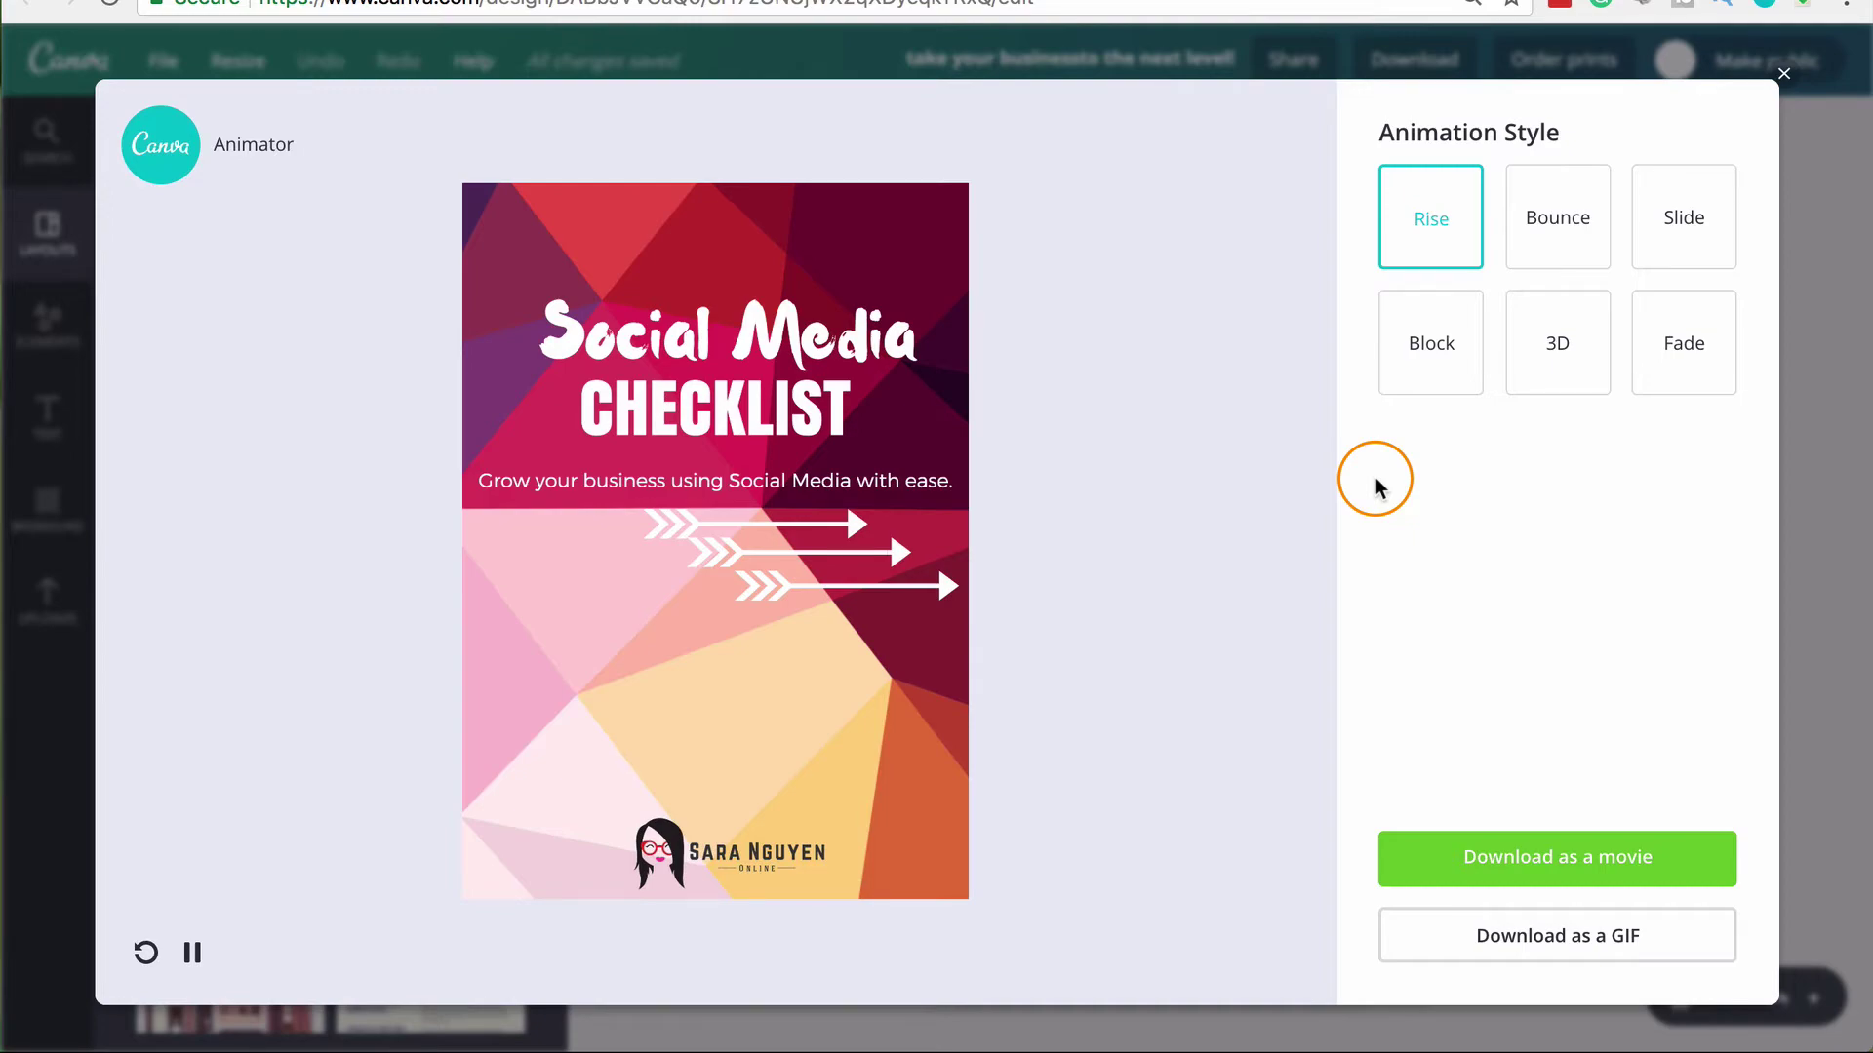
- Try Bounce, settle on the Fade style, and download the animation as animation.mp4
{"action": "left_click", "coordinate": [1561, 243]}
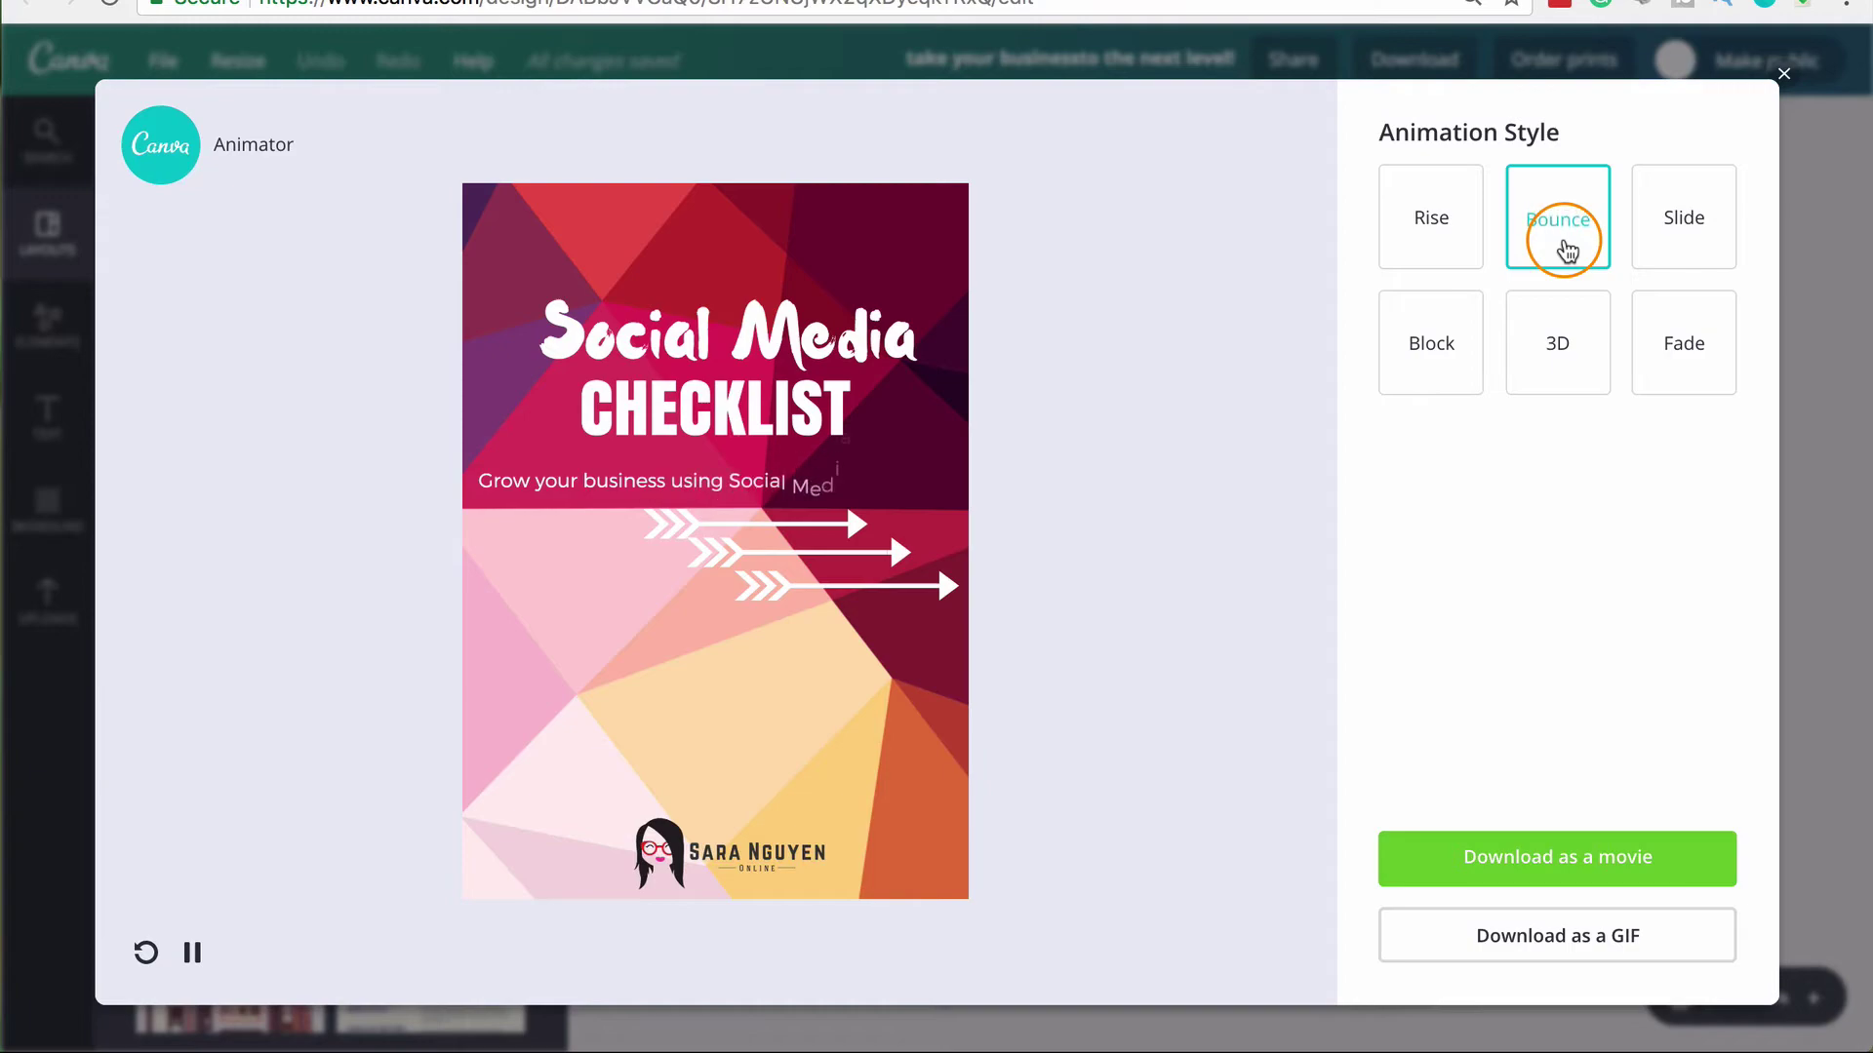
{"action": "left_click", "coordinate": [1684, 343]}
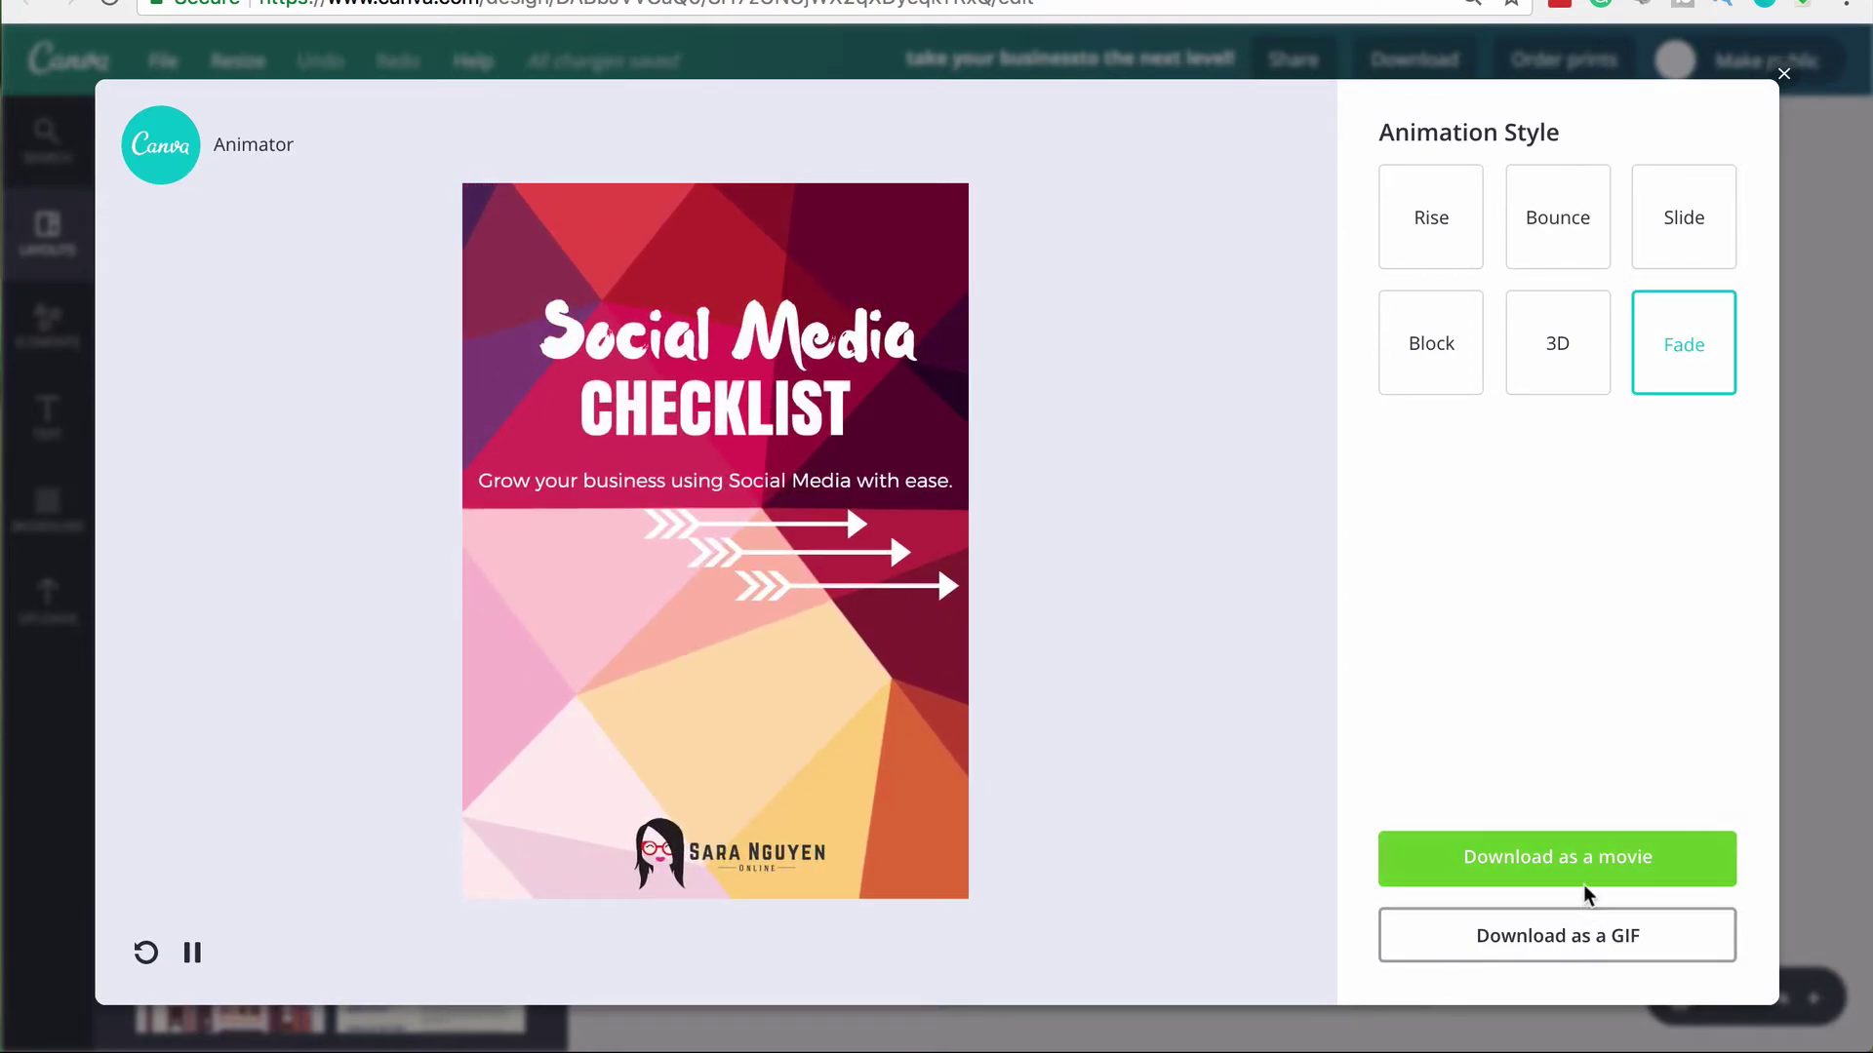
{"action": "left_click", "coordinate": [1584, 858]}
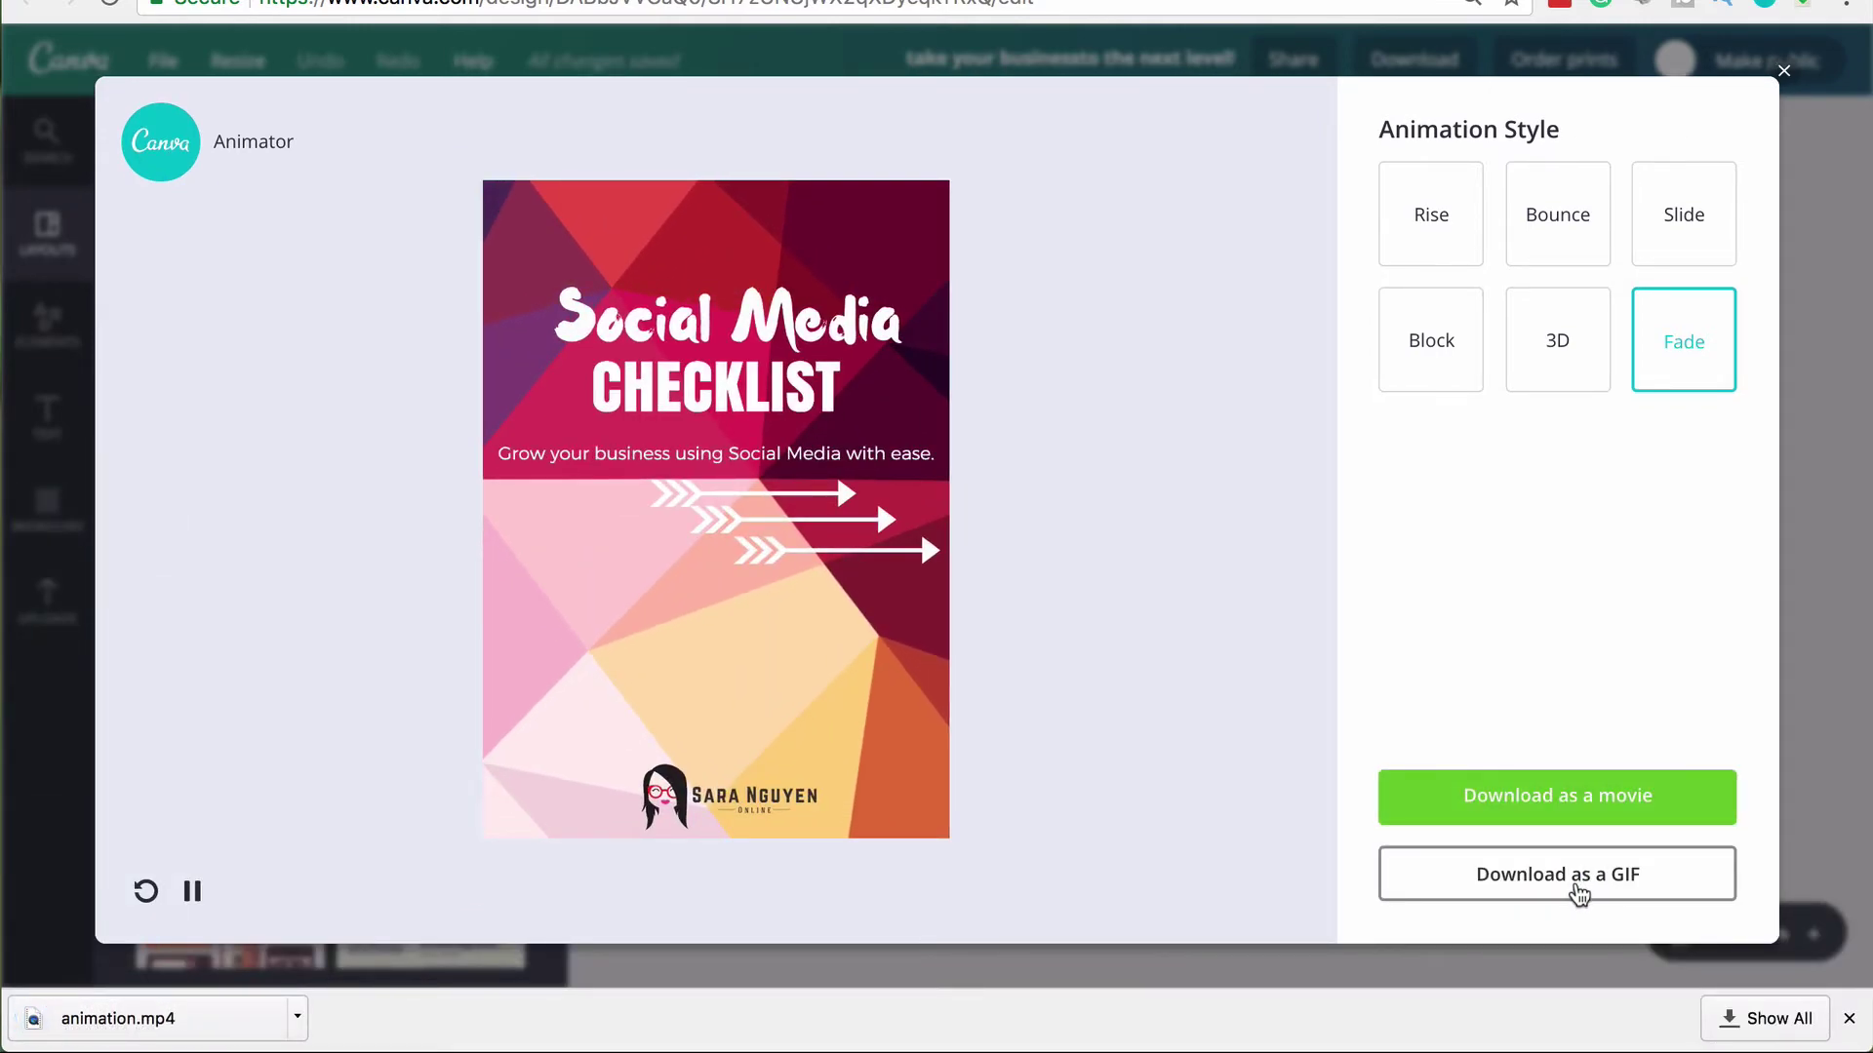
{"action": "left_click", "coordinate": [1576, 883]}
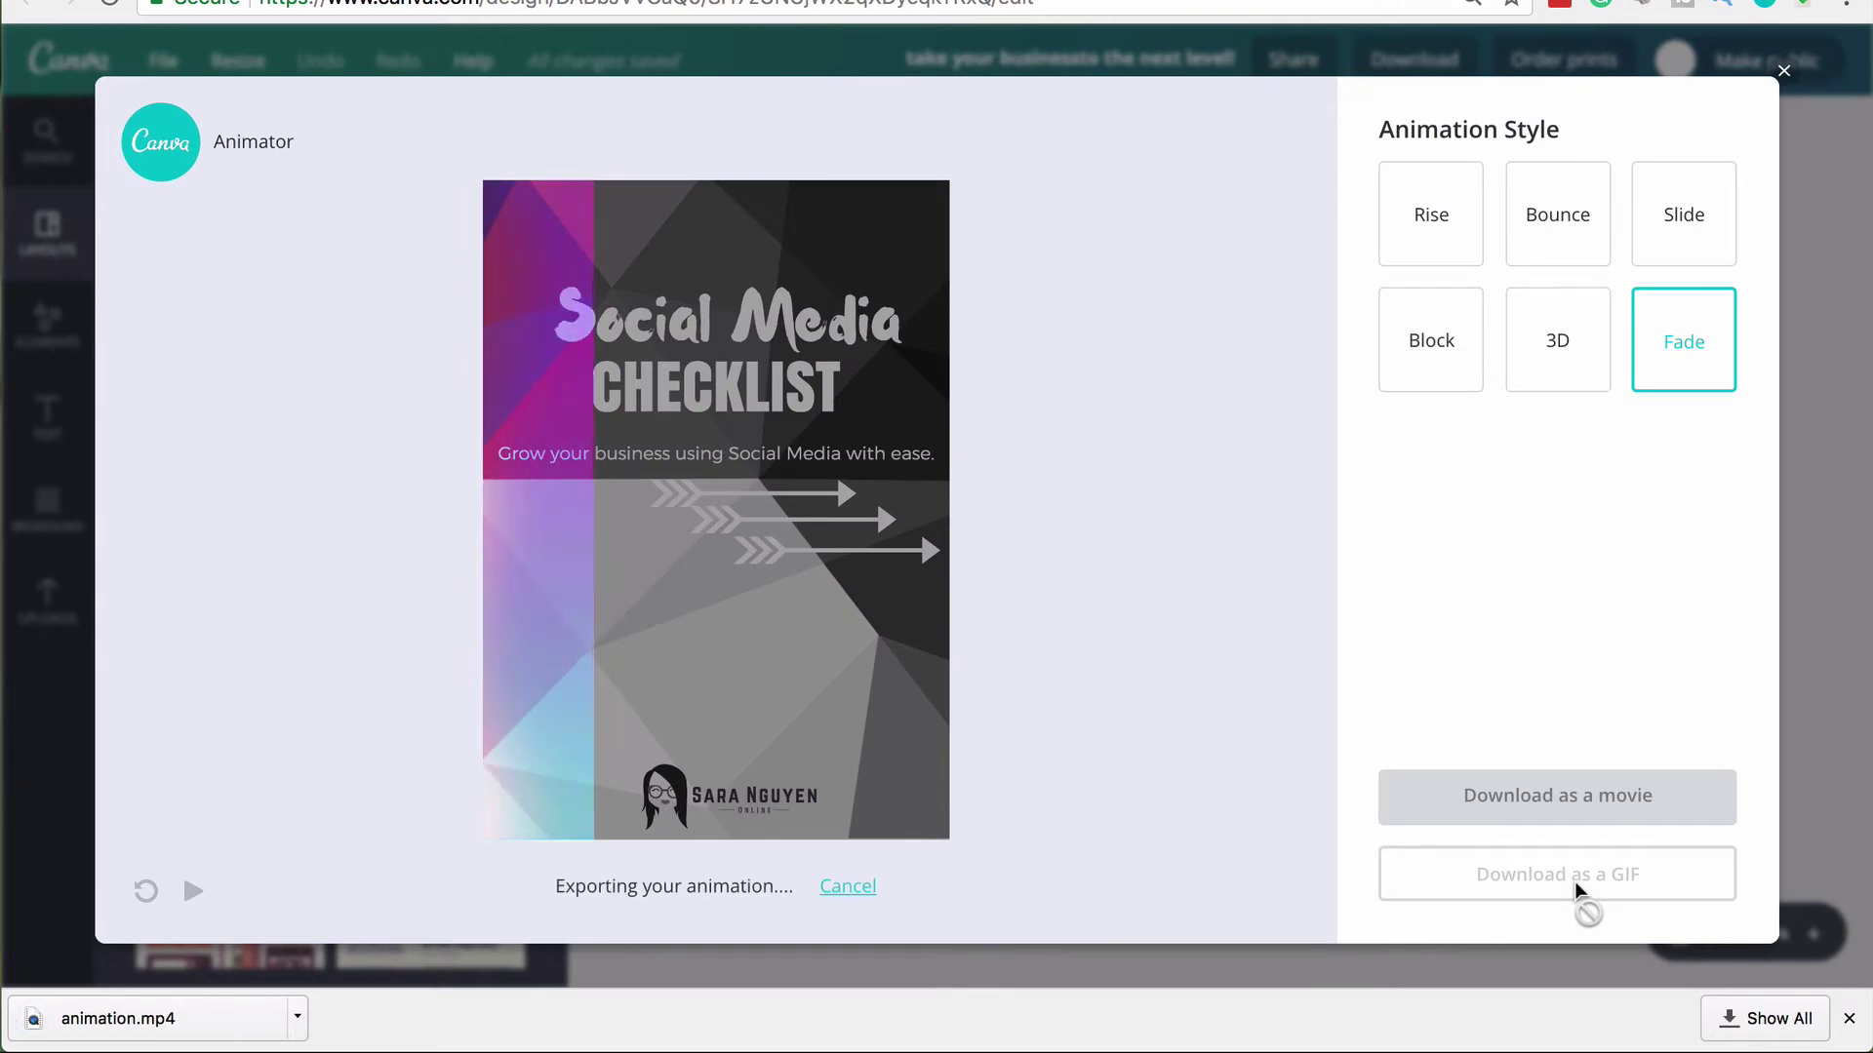
{"action": "left_click", "coordinate": [1619, 214]}
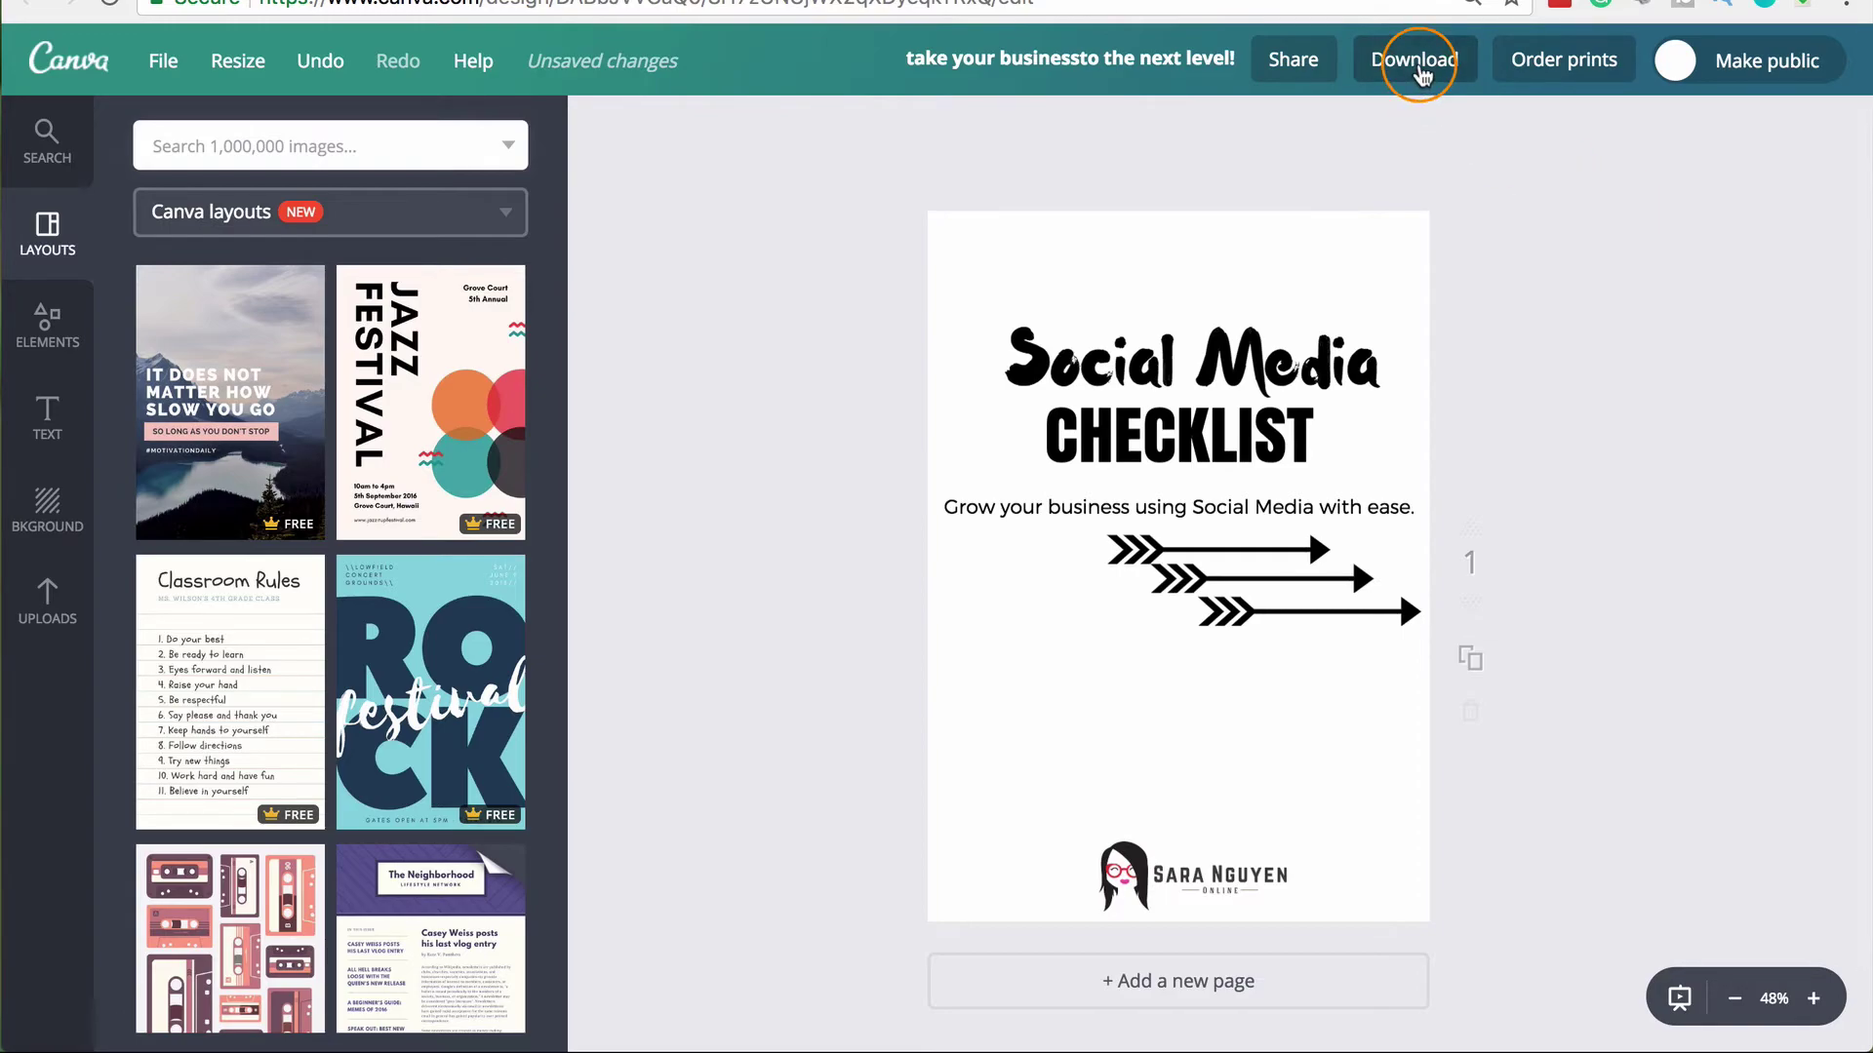
- Download the checklist as a PNG with transparent background ticked, then dismiss the confirmation
{"action": "left_click", "coordinate": [1416, 67]}
{"action": "left_click", "coordinate": [1415, 198]}
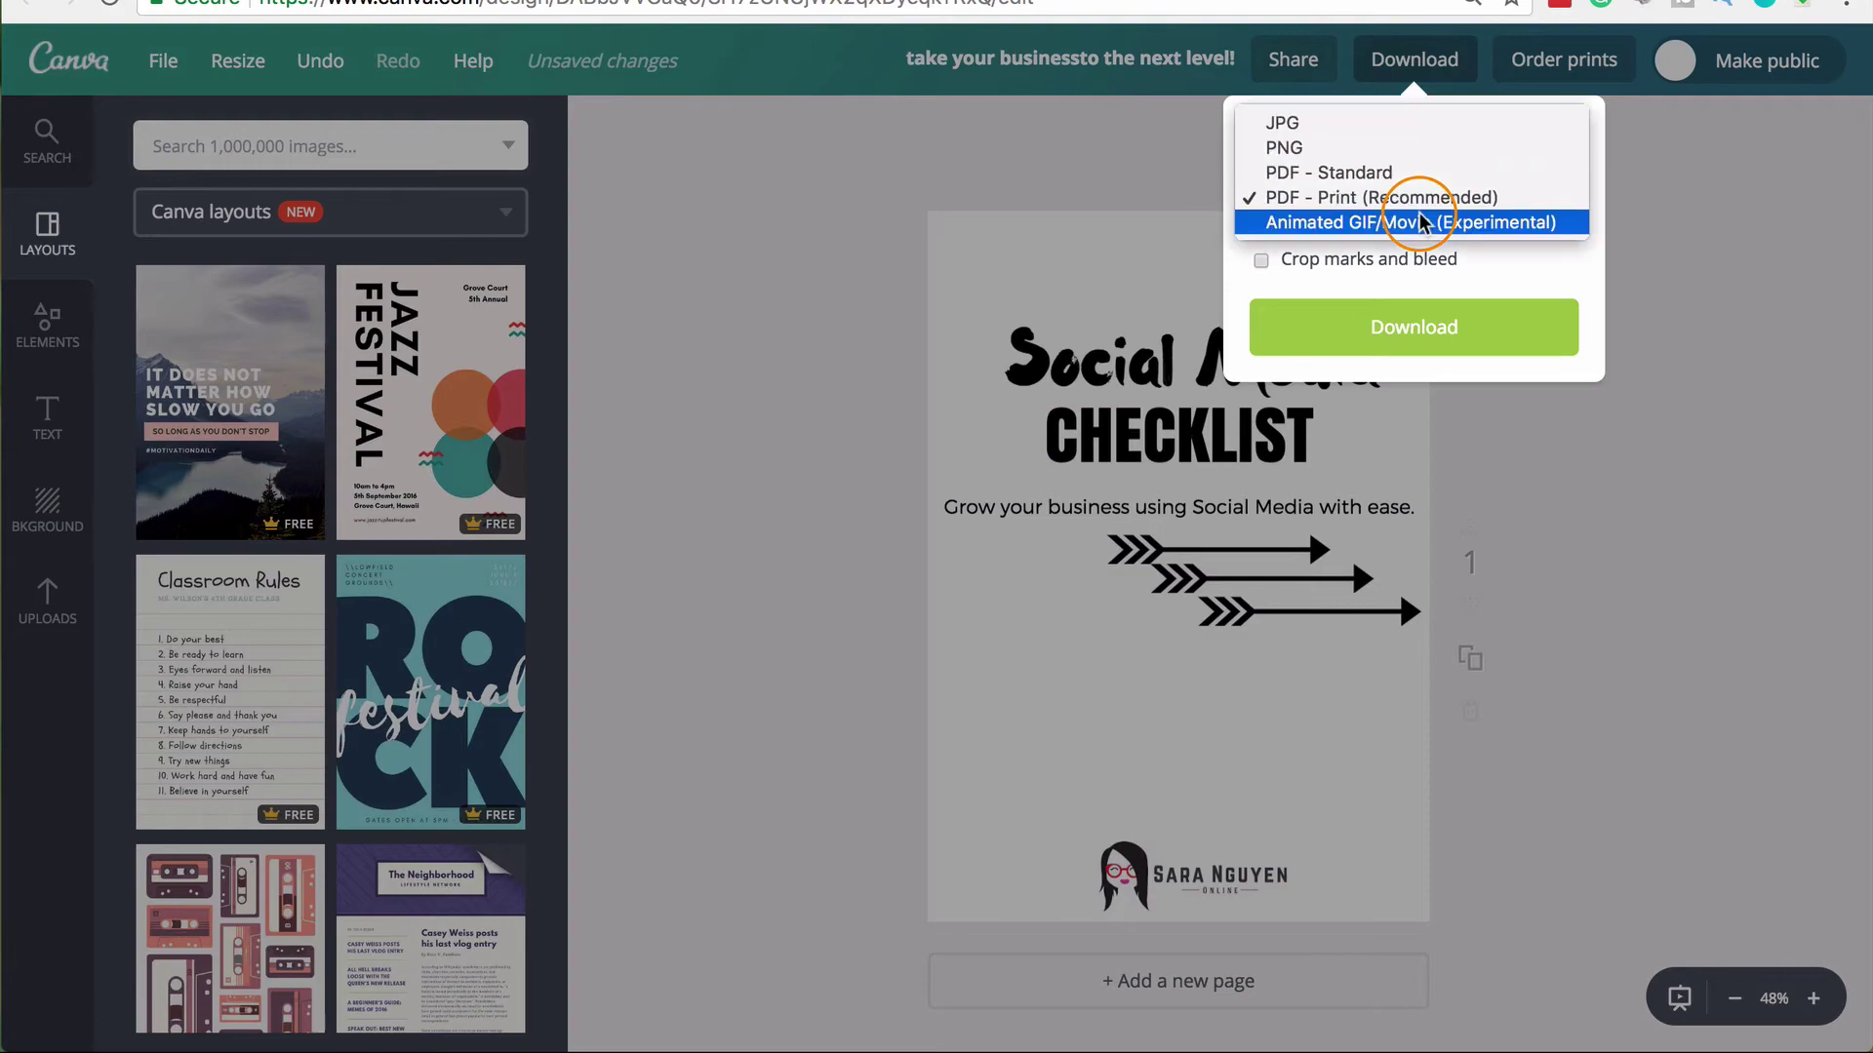
{"action": "left_click", "coordinate": [1401, 147]}
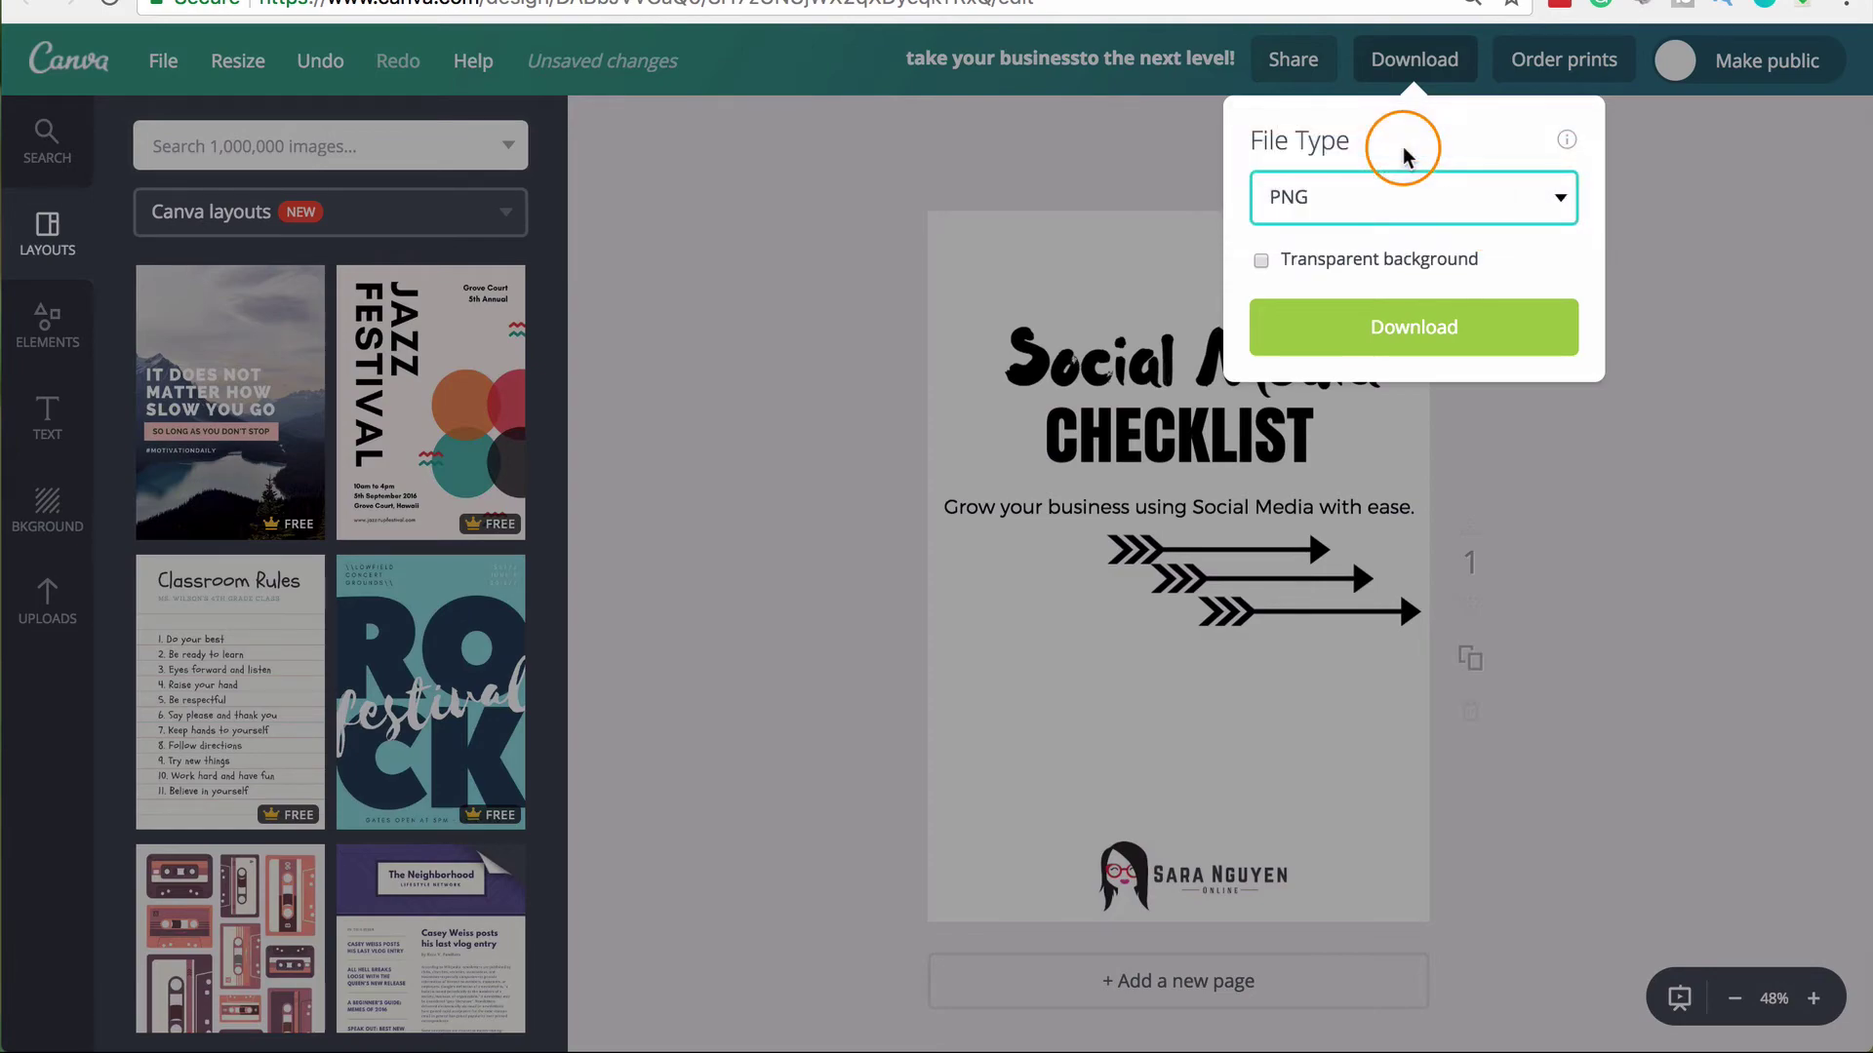
{"action": "left_click", "coordinate": [1411, 263]}
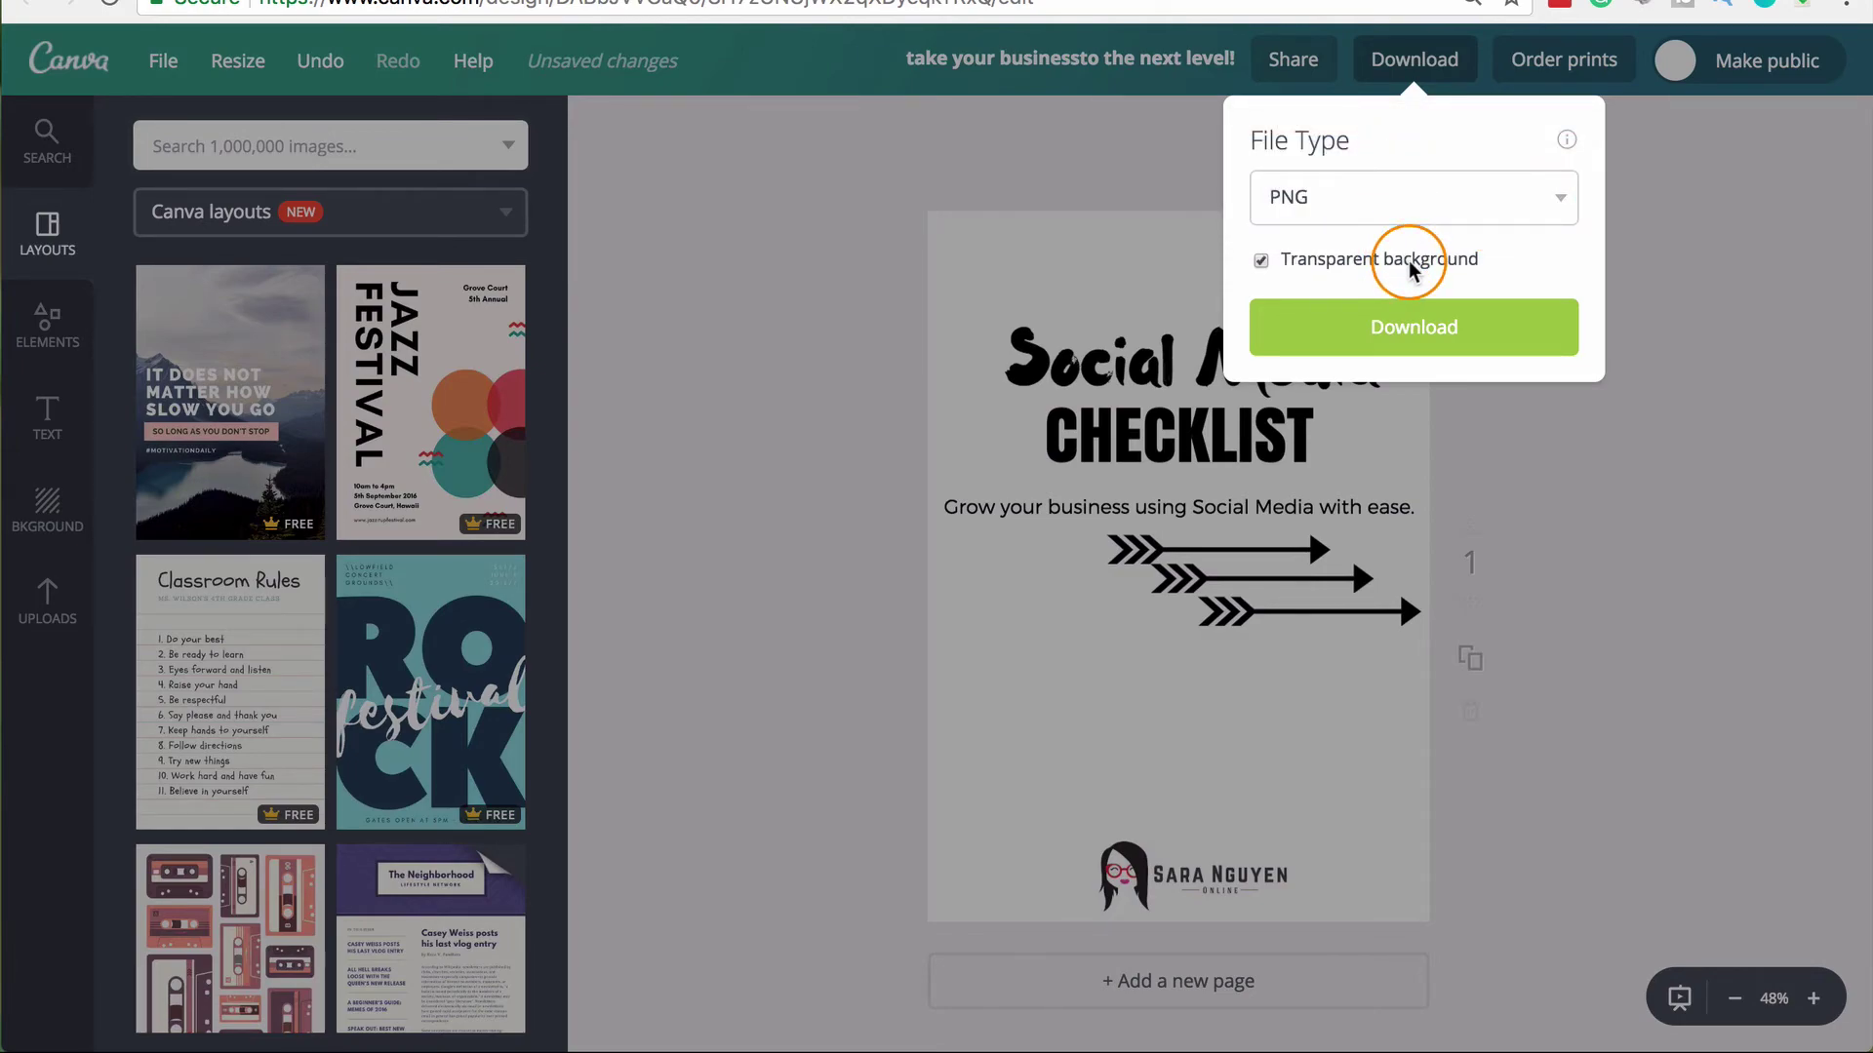
{"action": "left_click", "coordinate": [1440, 334]}
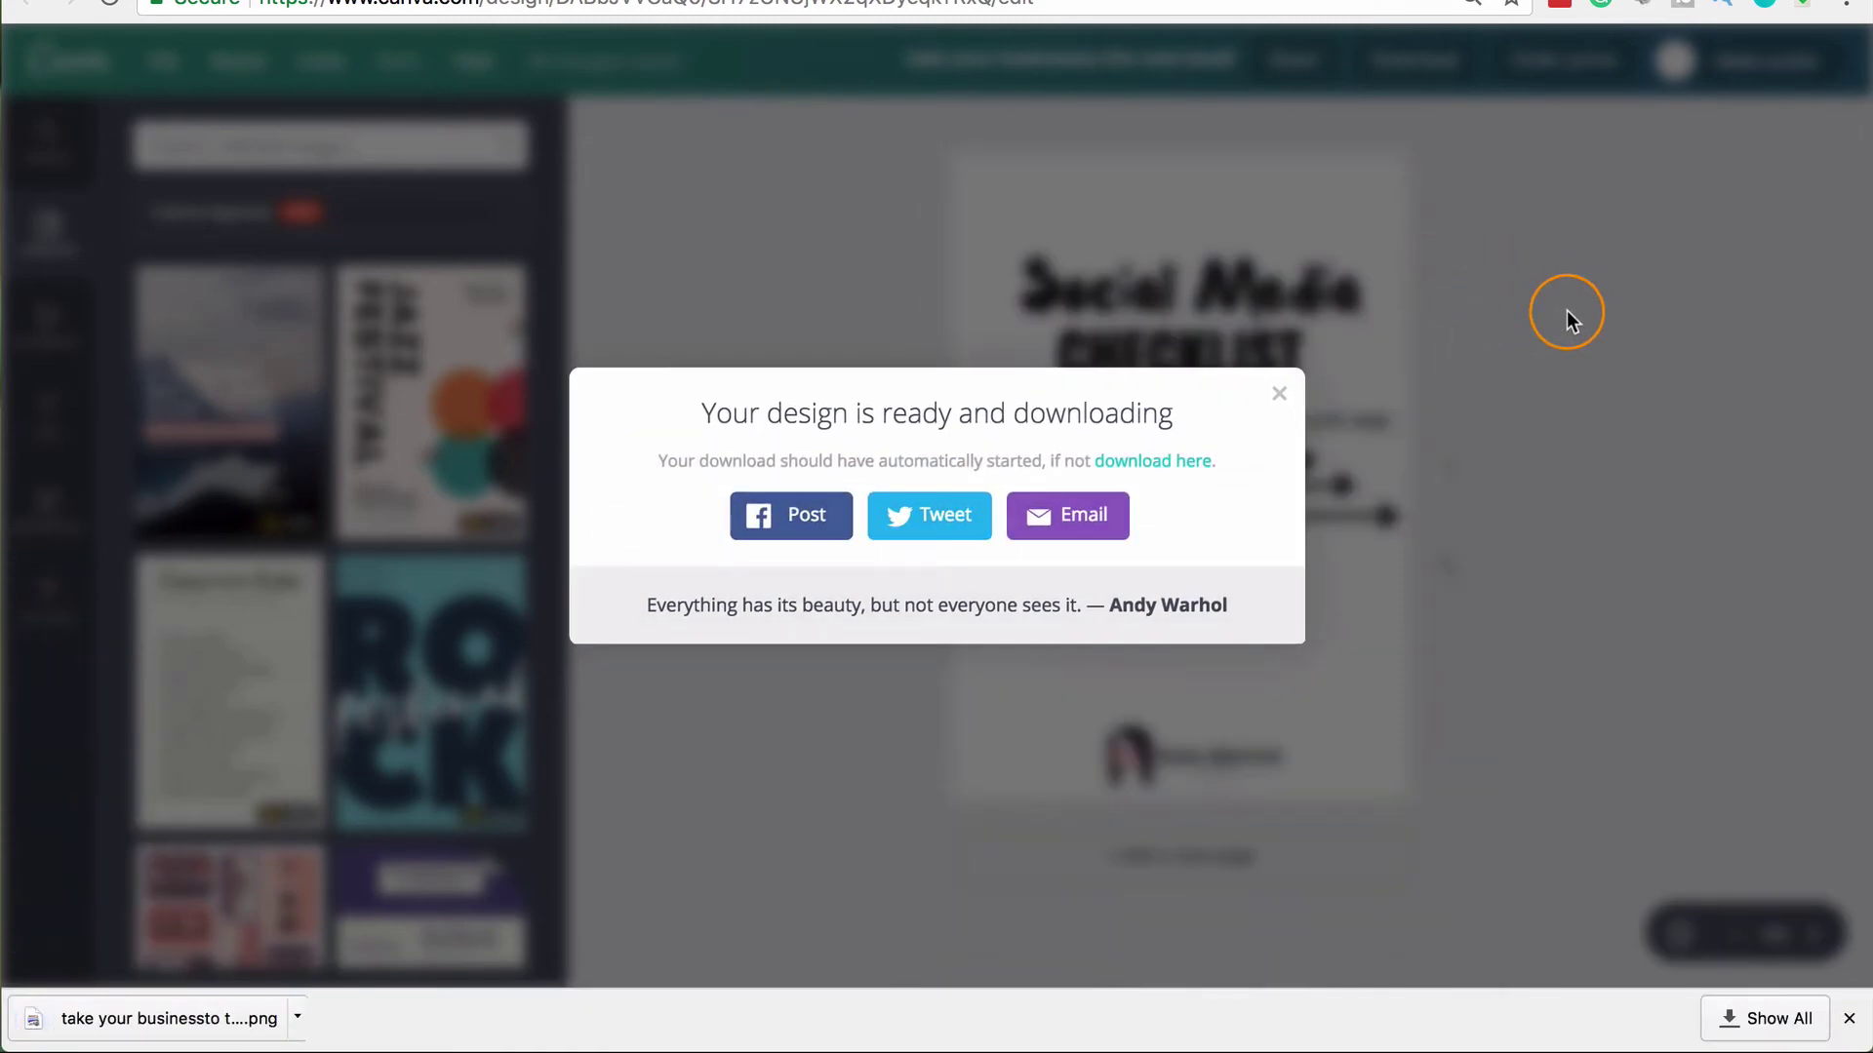
{"action": "left_click", "coordinate": [1566, 310]}
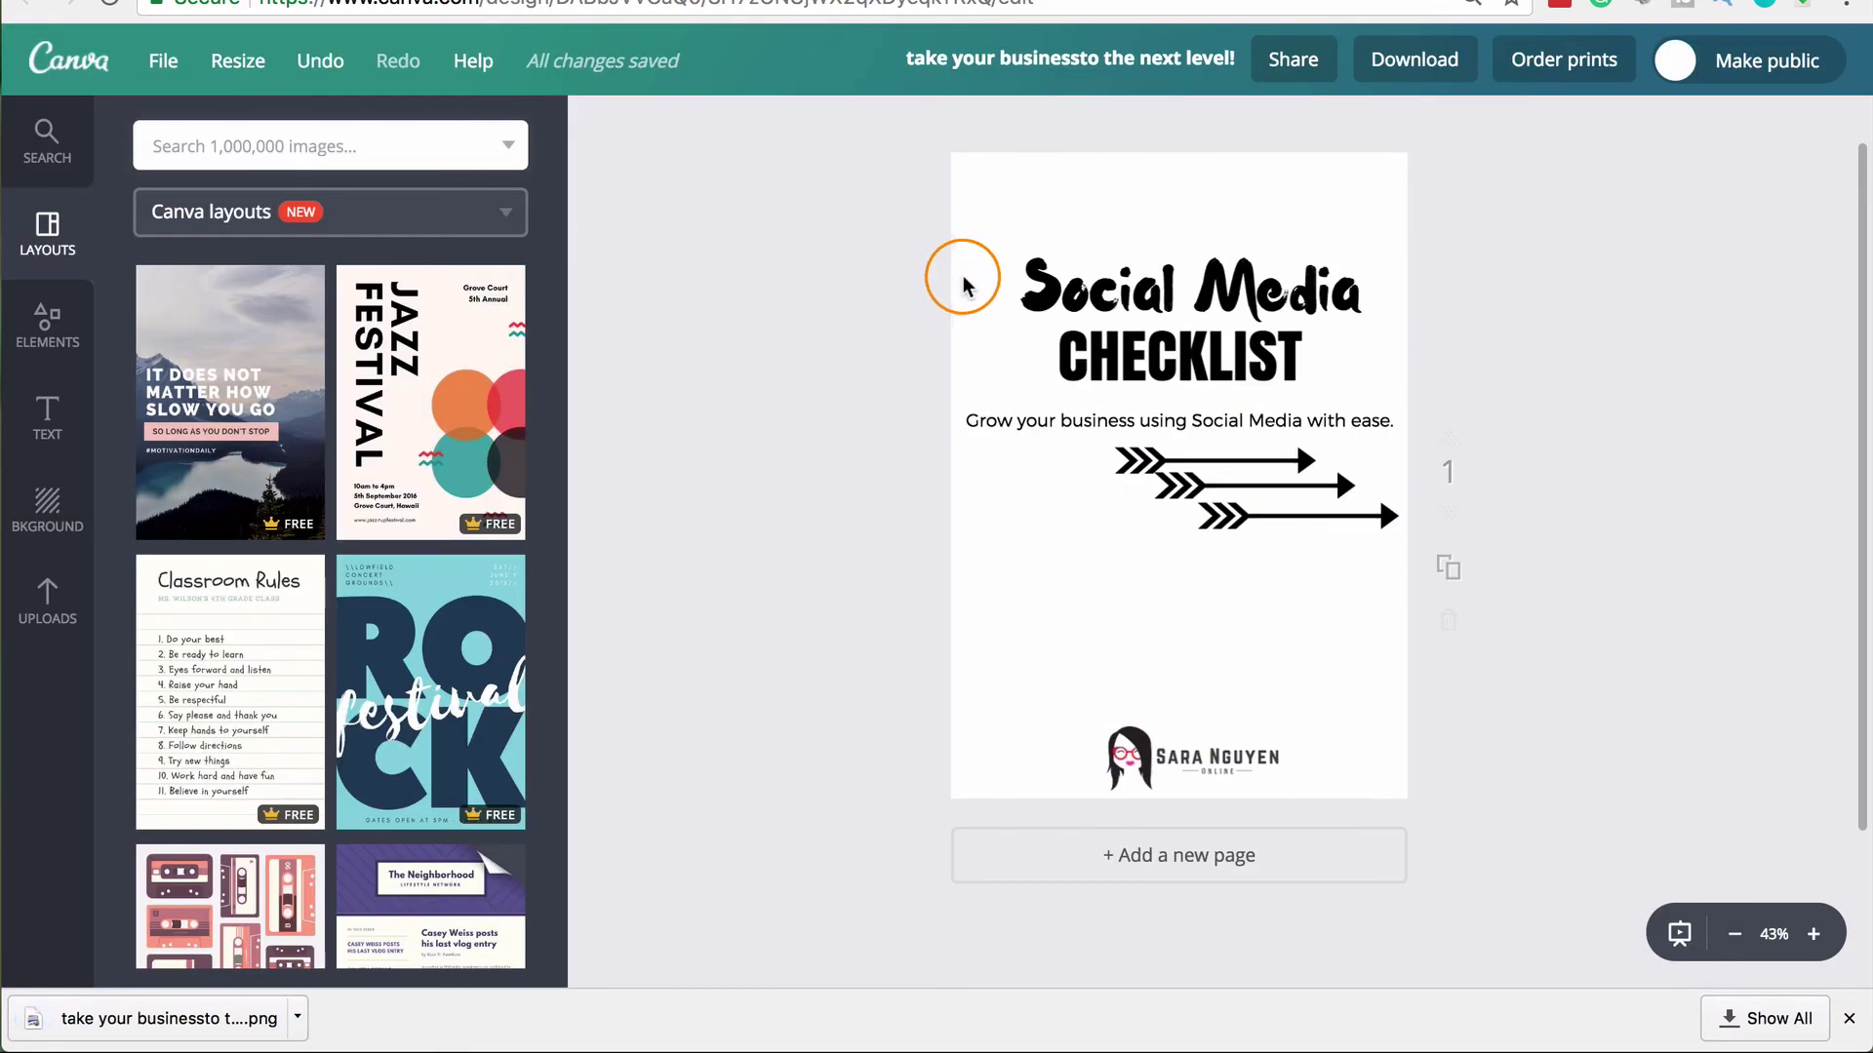
- Open the downloaded transparent PNG from the browser's download bar
{"action": "left_click", "coordinate": [211, 1018]}
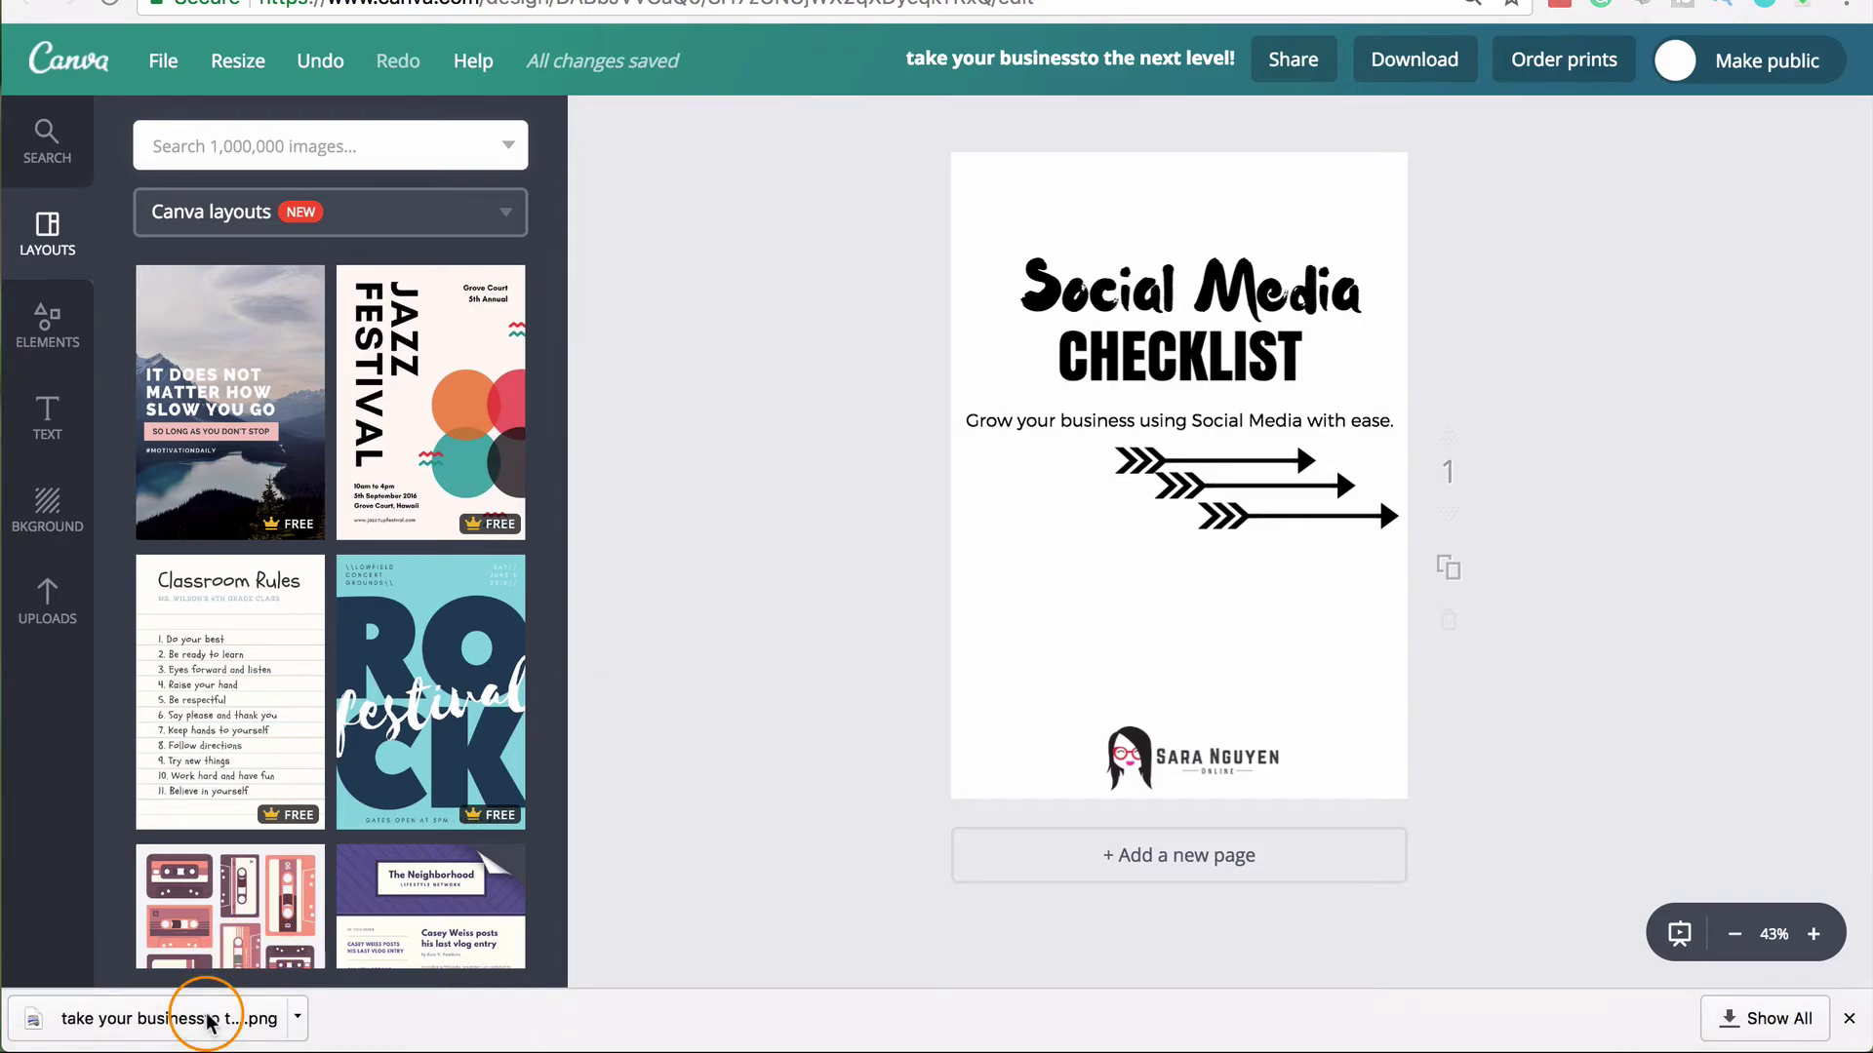